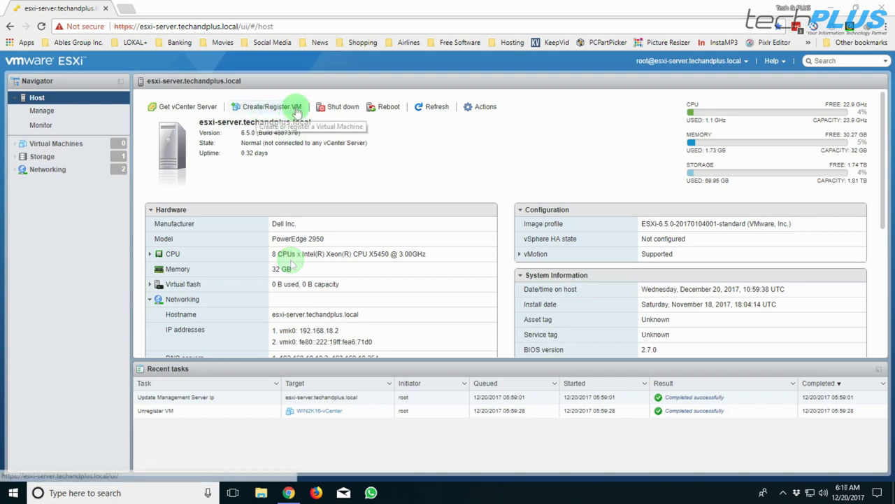
Step: Start creating a new virtual machine and name it vCenter-Server
click(268, 107)
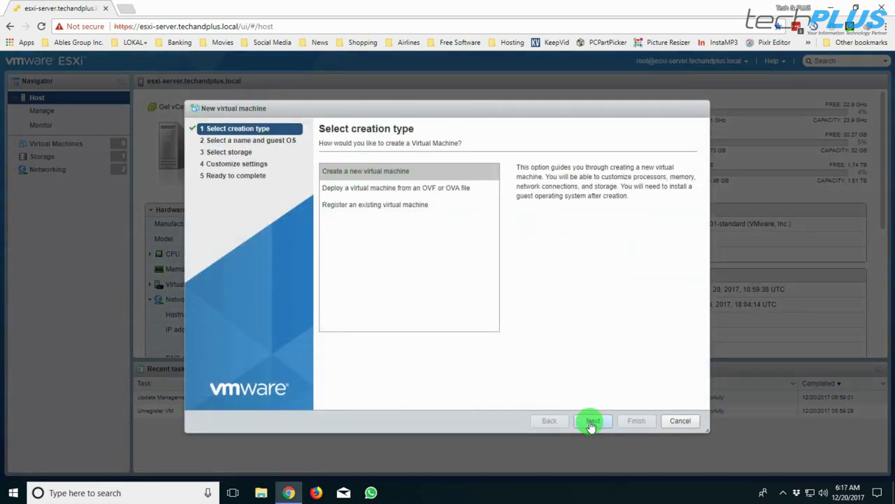
click(591, 423)
click(479, 180)
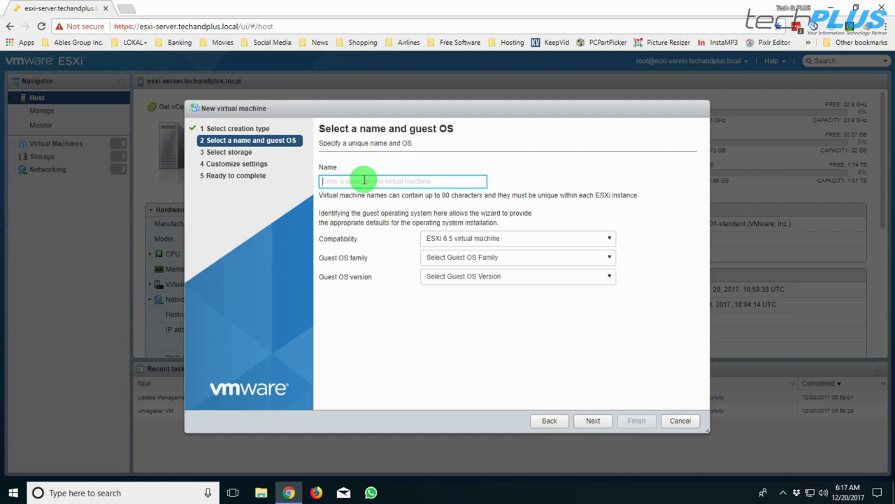
text(vC)
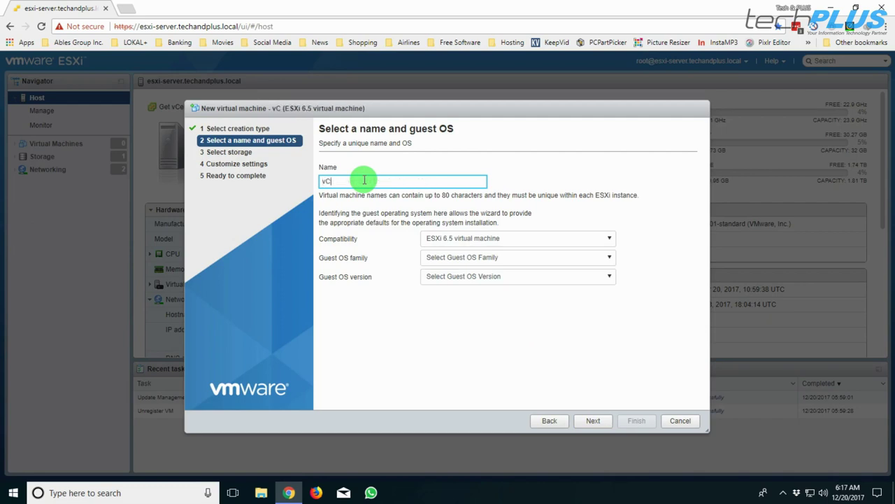
text(enter-Server)
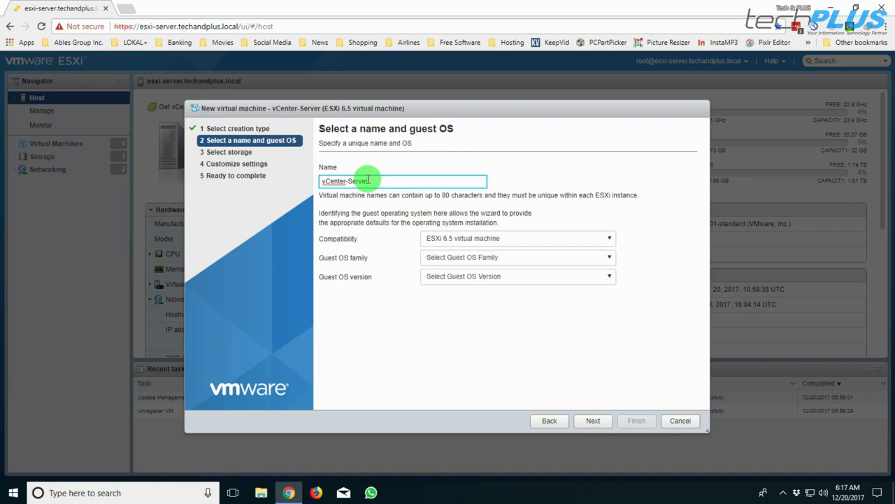
Step: Set the guest OS to Windows, version Microsoft Windows Server 2016 (64-bit), and store the virtual machine on the available datastore
click(445, 258)
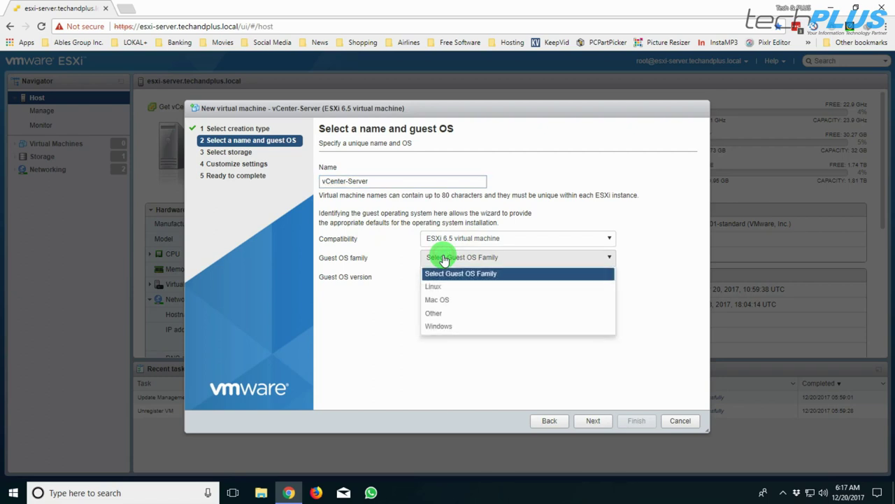
click(439, 326)
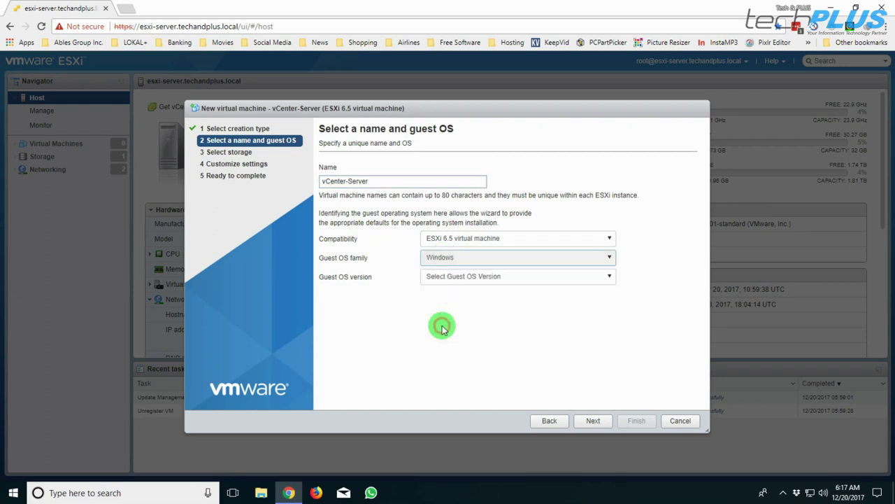
click(475, 277)
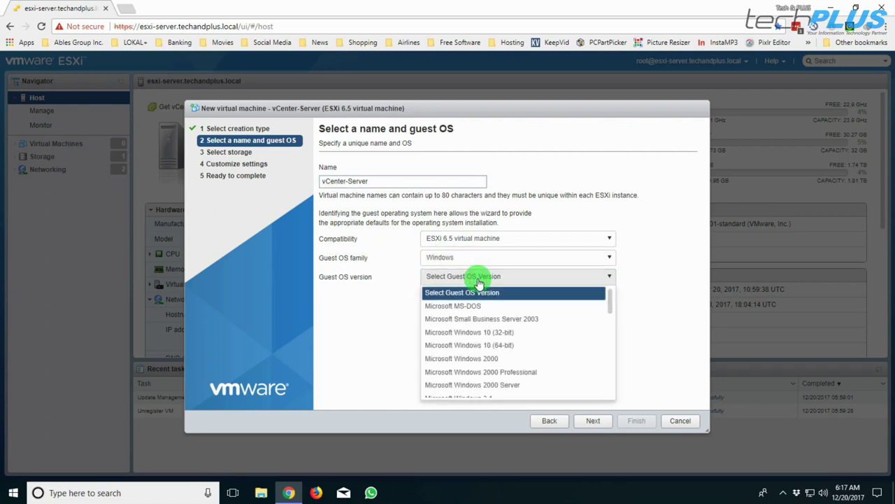
scroll(505, 320, down, 7)
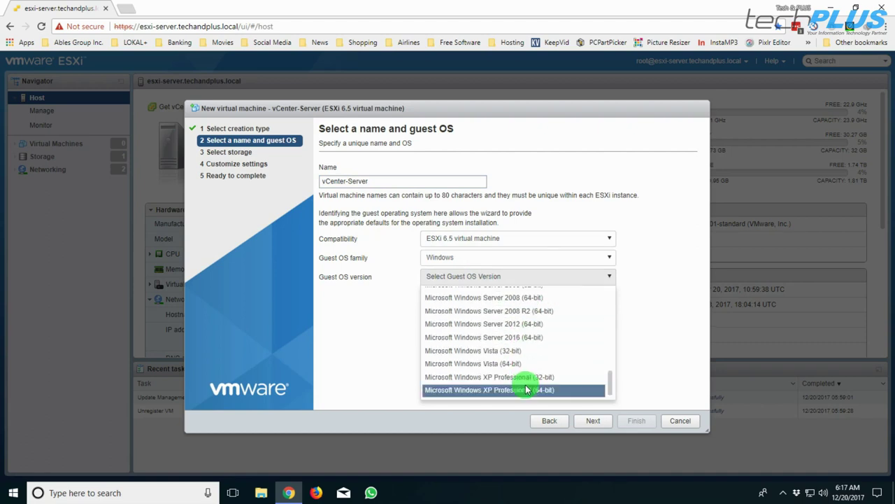
click(528, 337)
click(593, 421)
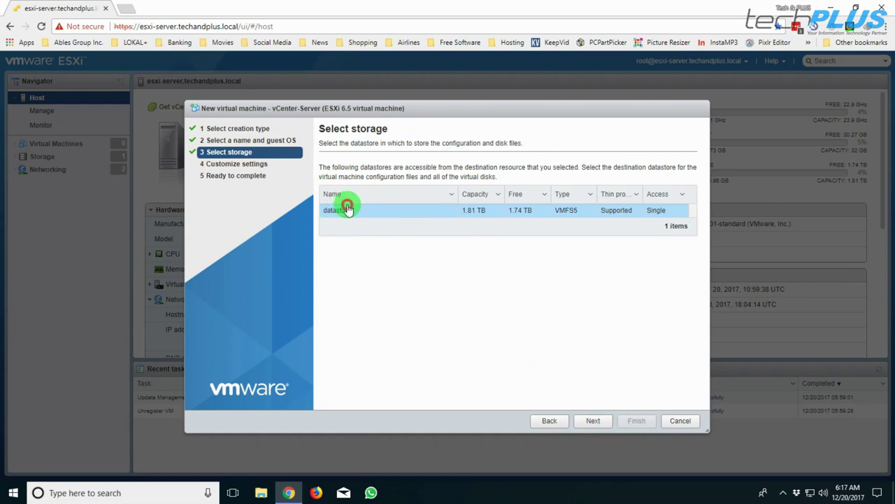
click(593, 423)
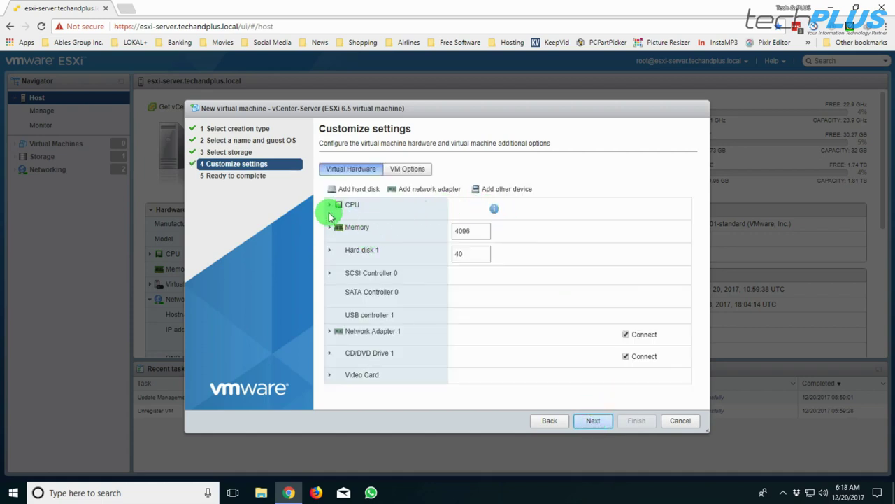
Step: Set the virtual machine's memory to 8 GB
click(467, 254)
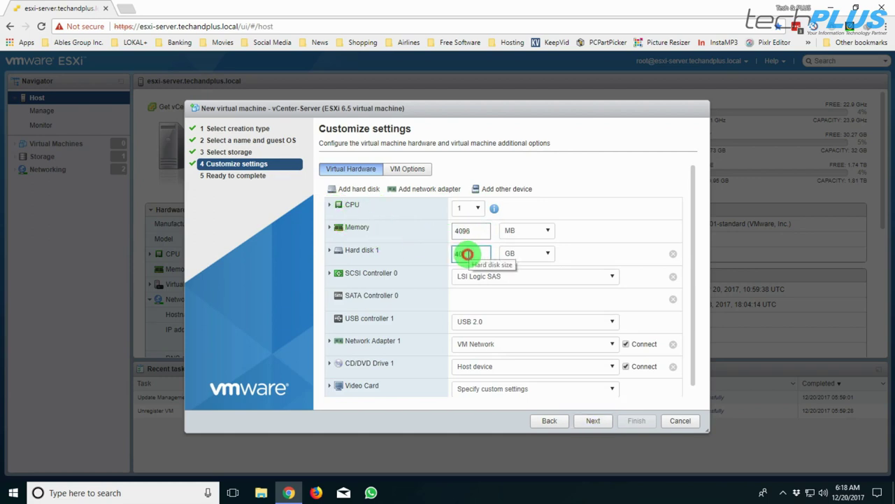
double_click(455, 232)
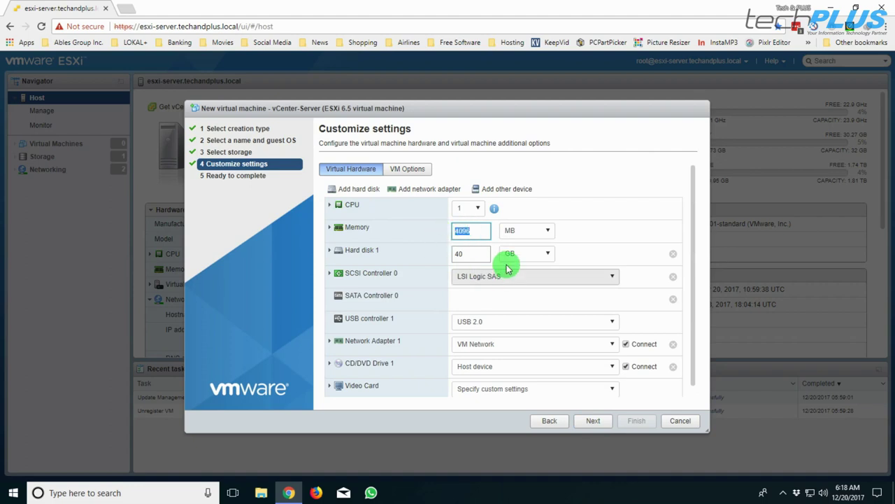
click(546, 235)
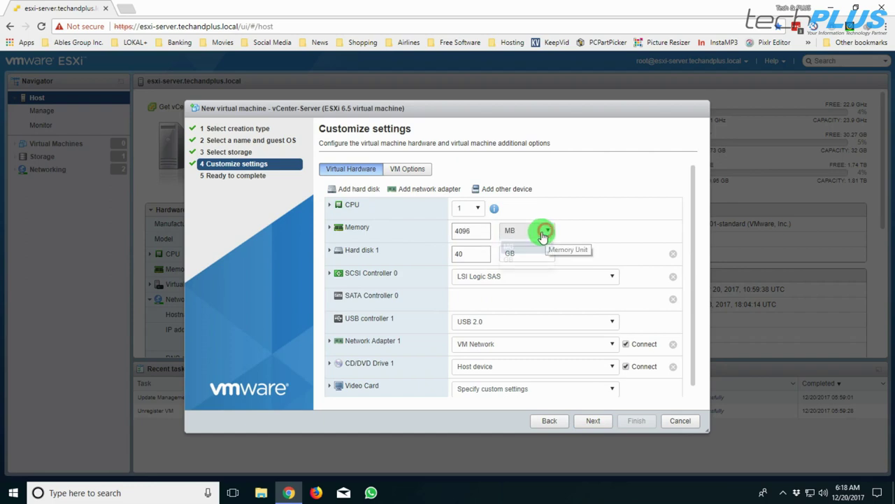
click(514, 251)
double_click(453, 233)
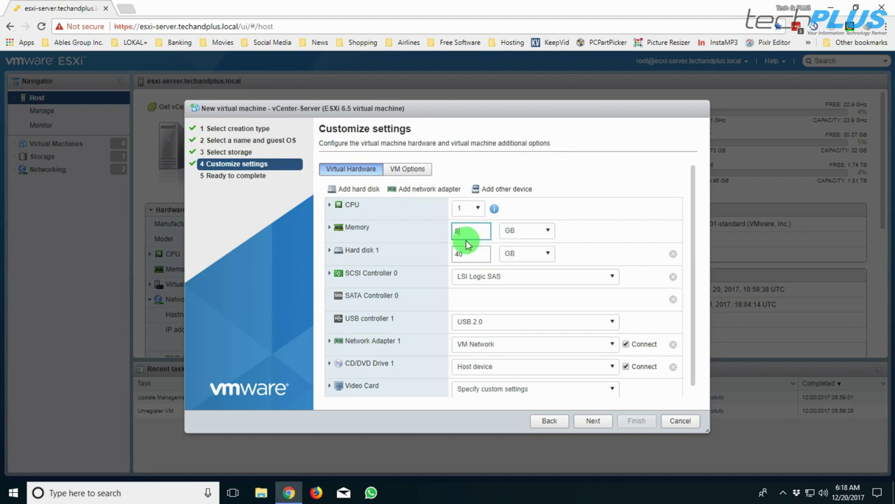
Step: Set USB controller 1 to USB 3.0
drag(459, 254, 442, 257)
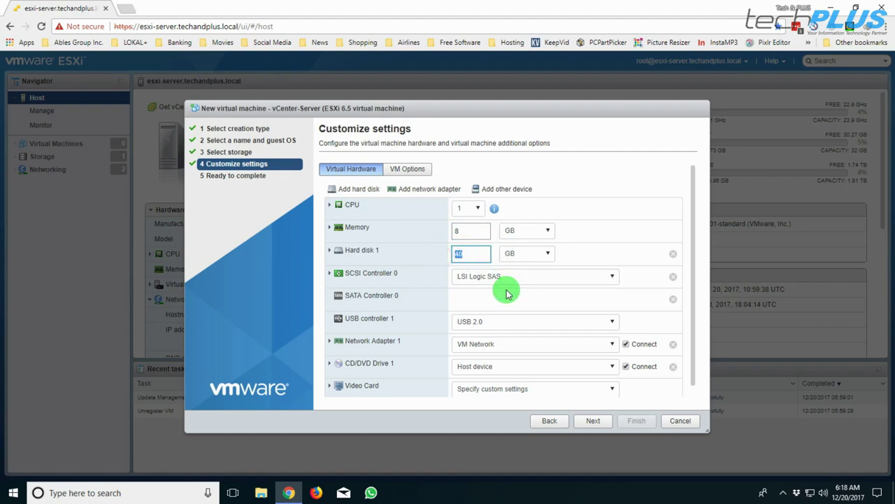
scroll(497, 294, down, 1)
click(480, 311)
click(483, 341)
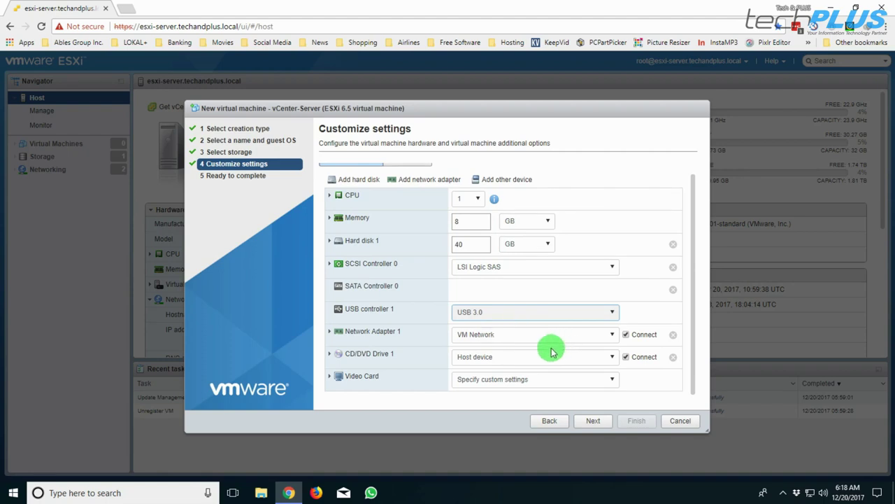
Step: Browse the datastore for CD/DVD Drive 1's image and highlight Microsoft Windows Server 2016.ENU.JULY2017.iso in the Softwares folder
click(334, 357)
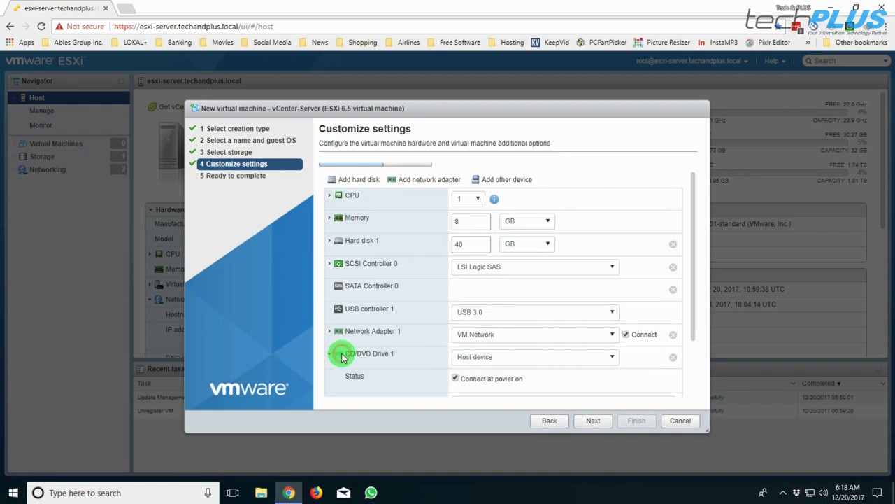
click(543, 376)
click(495, 318)
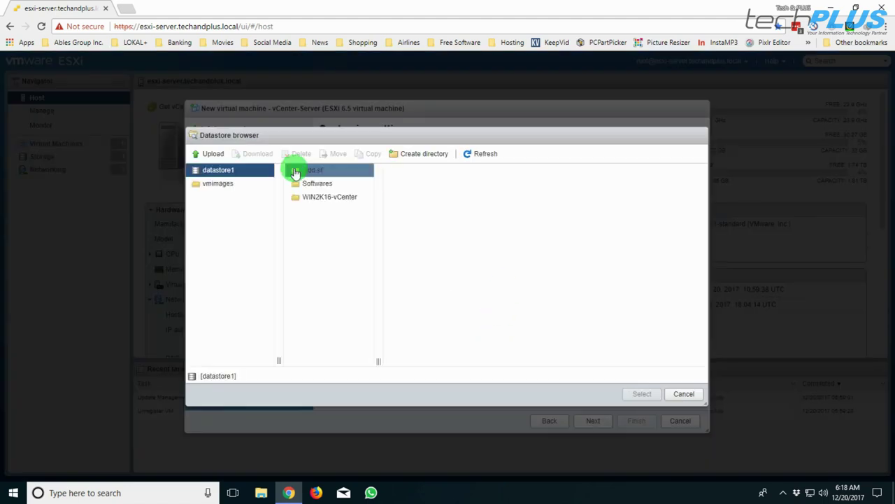
click(309, 184)
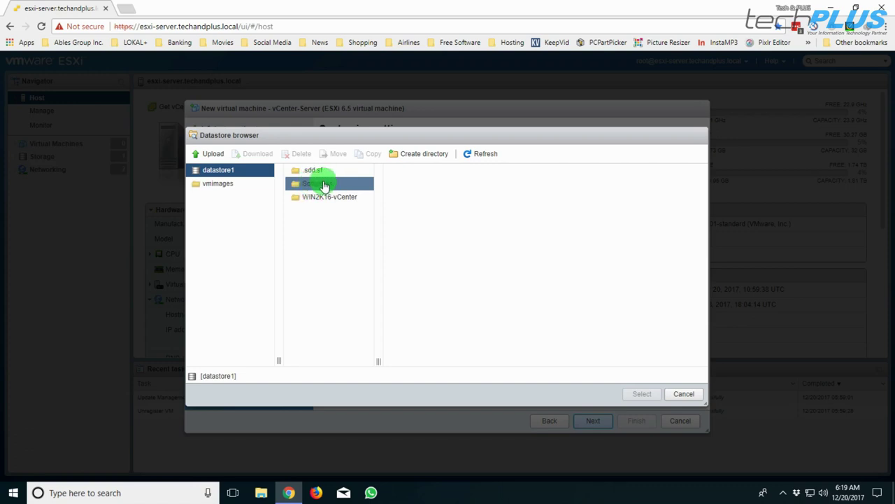
click(319, 185)
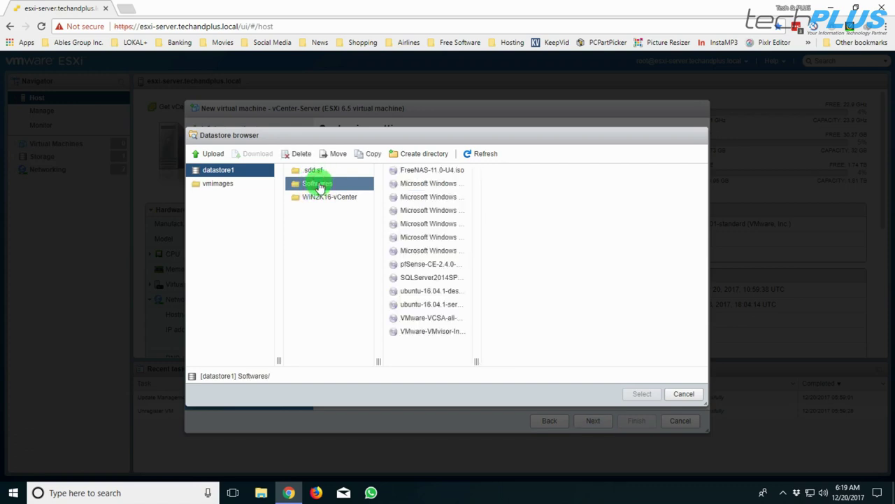
drag(475, 360, 620, 331)
click(439, 251)
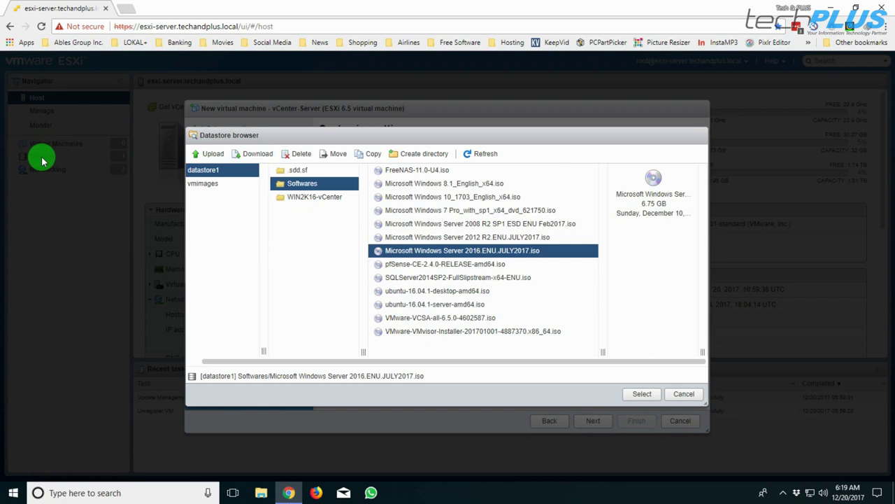
click(377, 110)
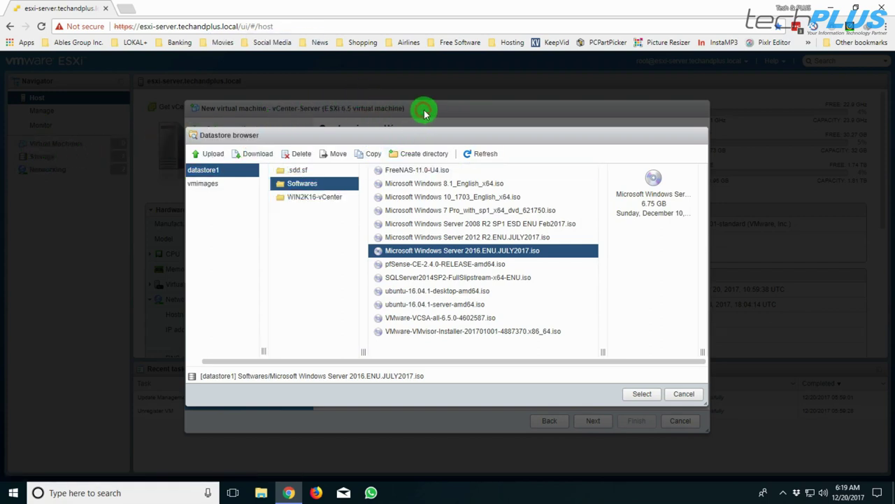
drag(529, 138, 227, 162)
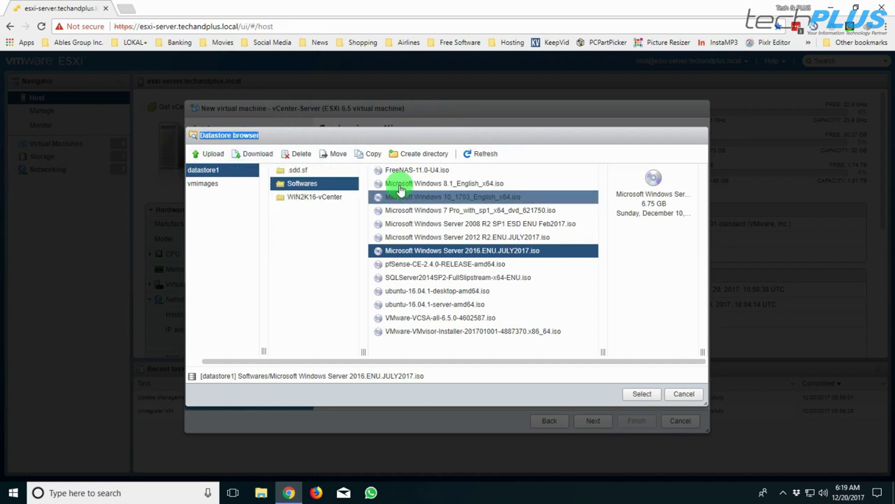
click(305, 222)
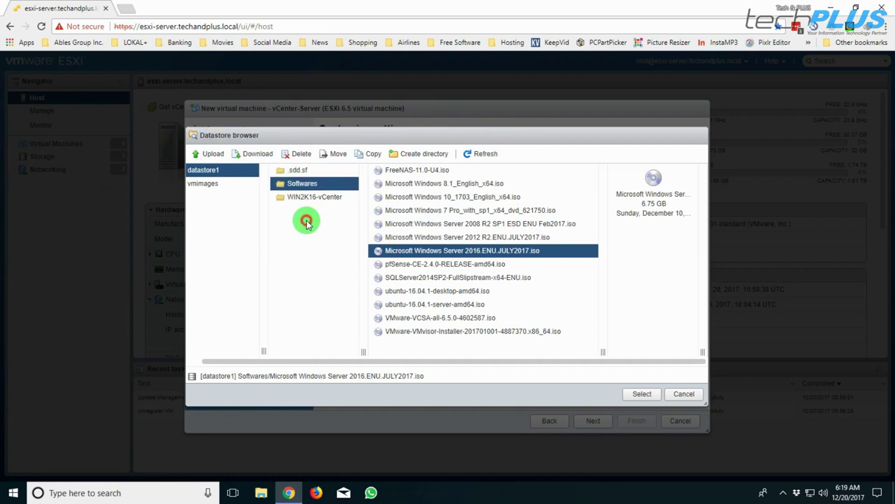
Step: Create a directory named test inside the Softwares folder of datastore1
click(420, 153)
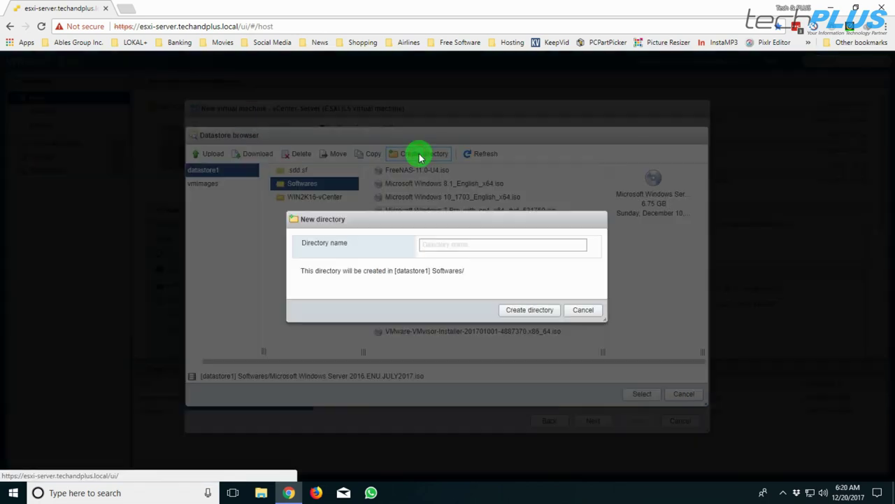
click(446, 246)
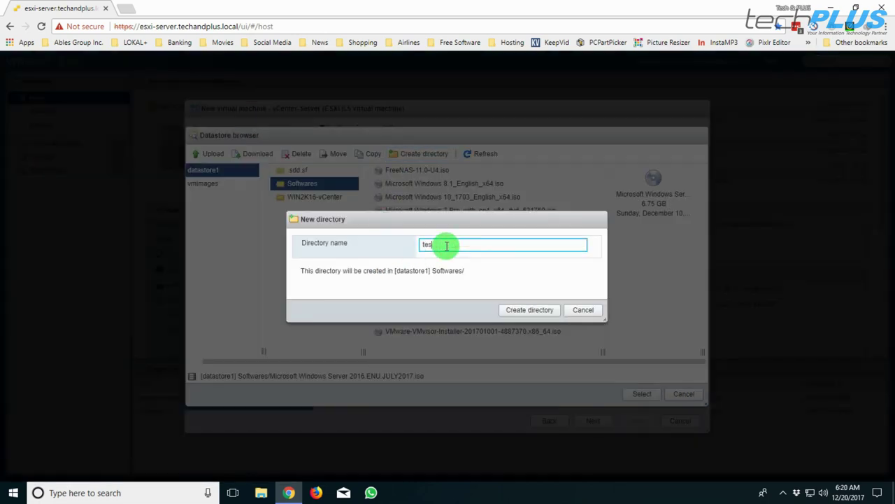
click(526, 310)
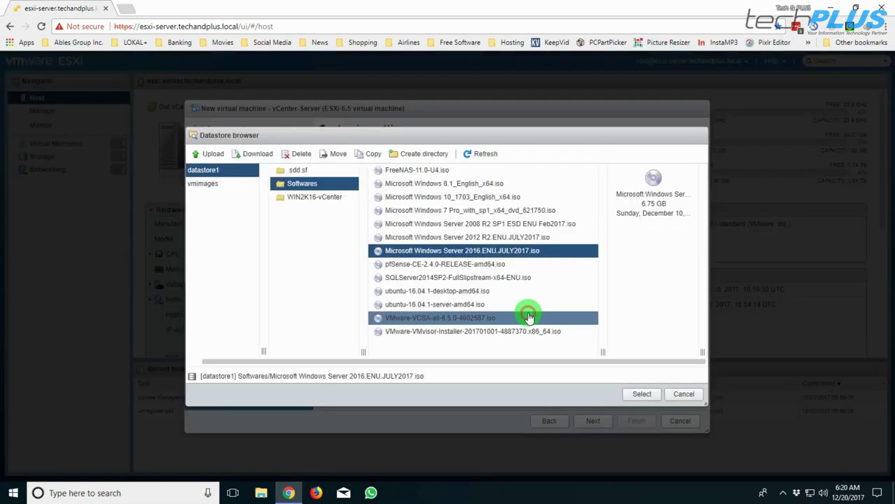
Step: Reopen and refresh the Softwares folder, and open its test directory to view the contents
click(322, 186)
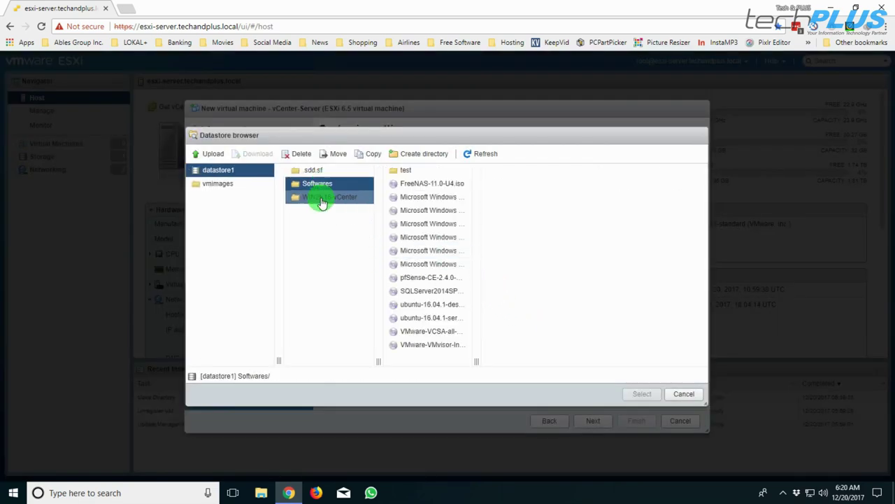
click(486, 156)
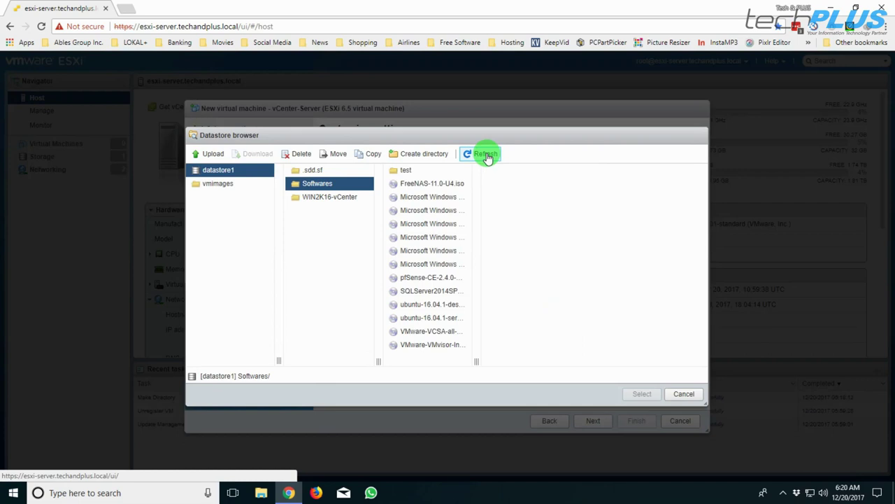
click(400, 170)
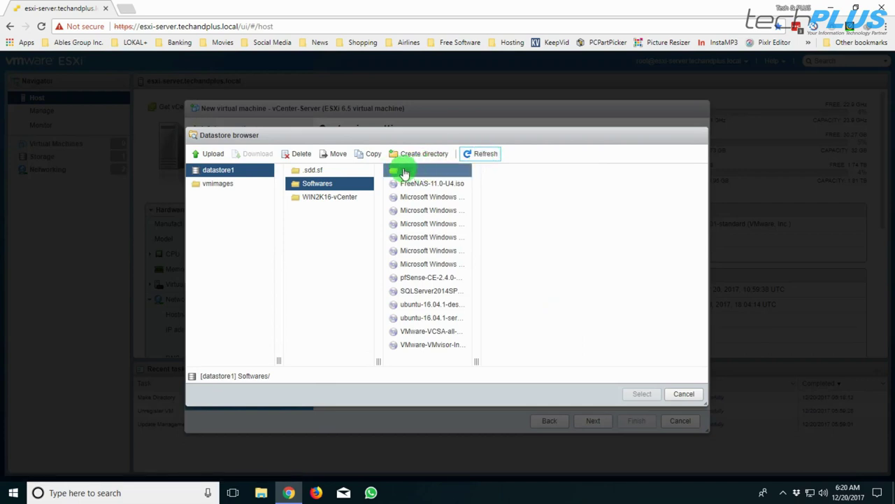
click(364, 180)
click(404, 169)
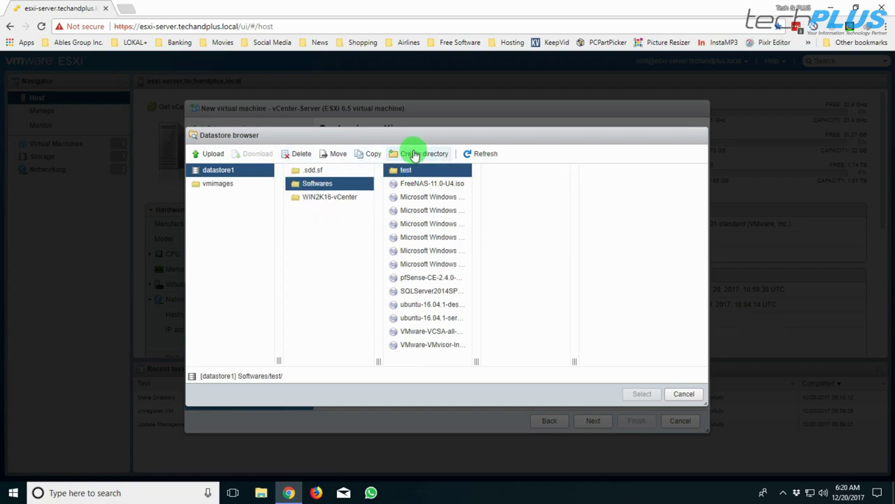
click(323, 219)
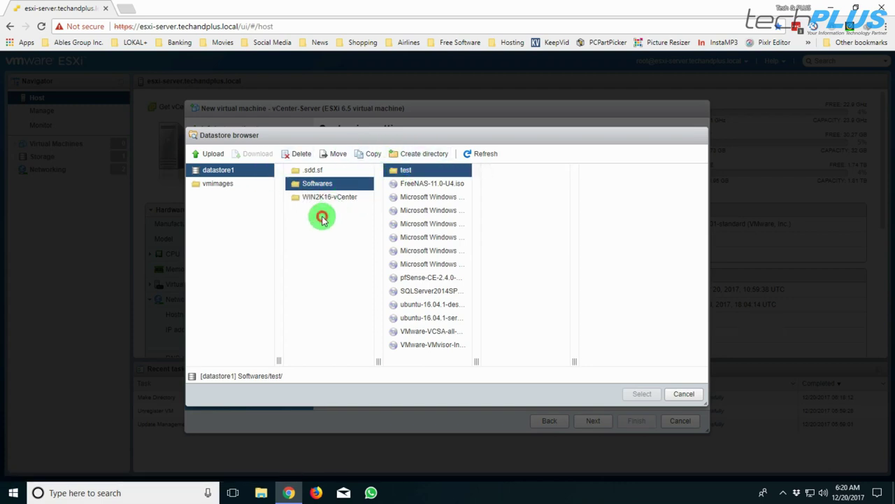
Step: Create a directory named Test Soft at the root of datastore1 and open it
click(216, 170)
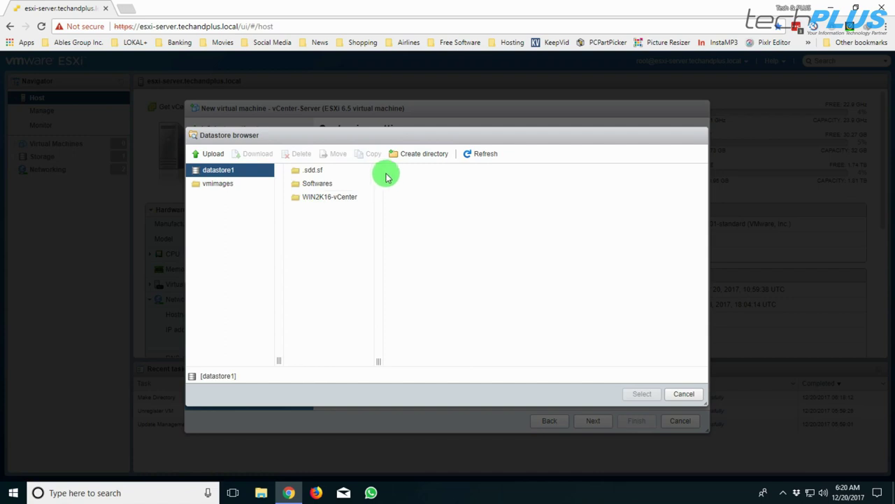
click(418, 155)
click(462, 249)
text(Test Soft)
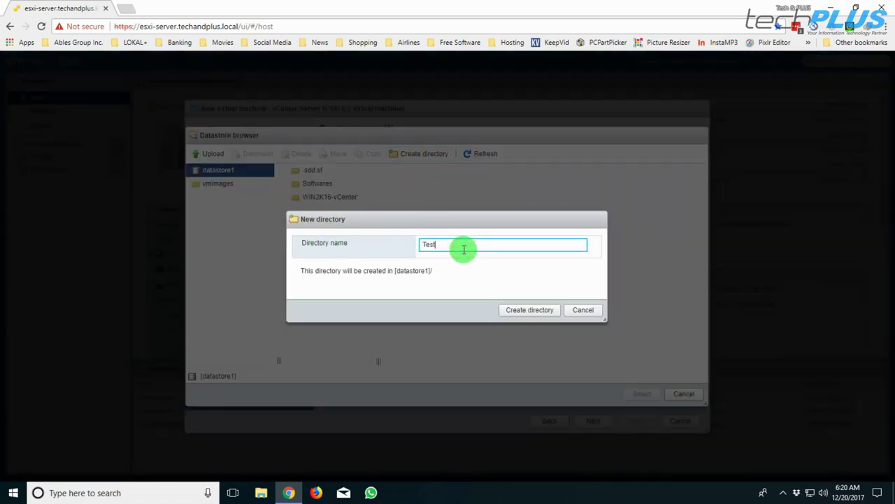
click(529, 309)
click(319, 197)
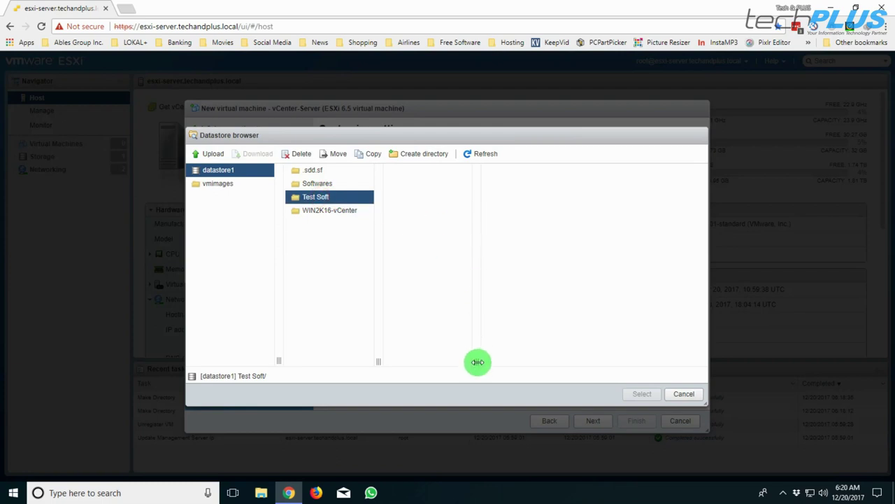
Step: Start a file upload to the Test Soft directory and browse to Softwares > ISO Files on New Volume (E:)
click(210, 154)
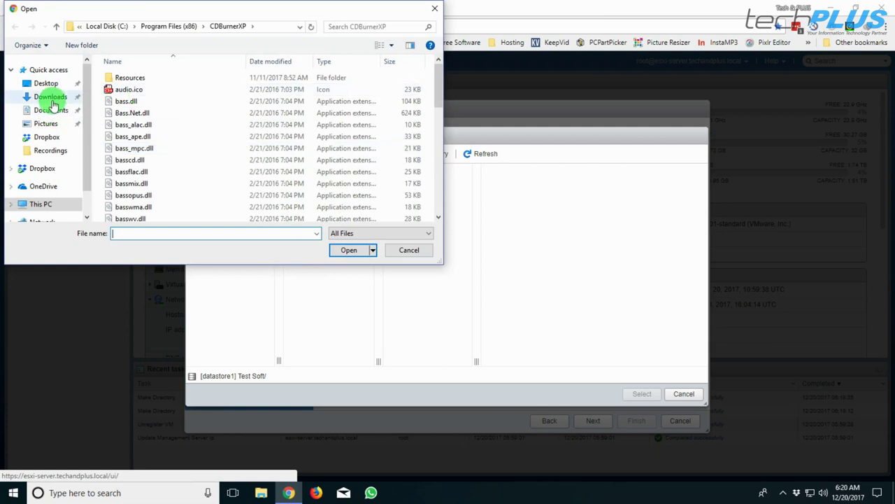
click(42, 110)
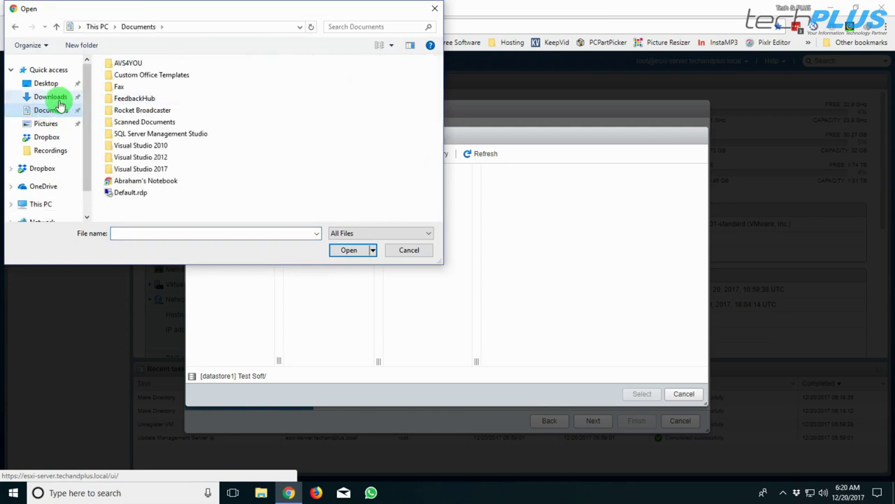
scroll(49, 161, down, 1)
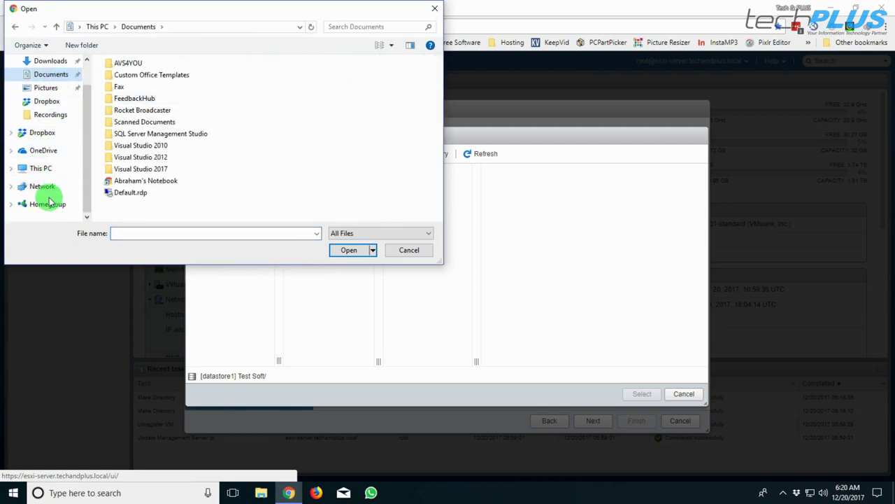
click(11, 168)
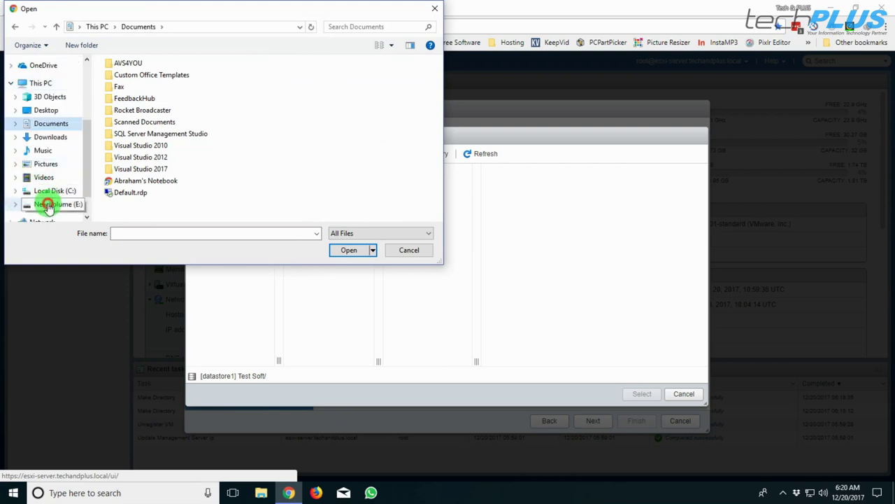
click(47, 204)
double_click(125, 79)
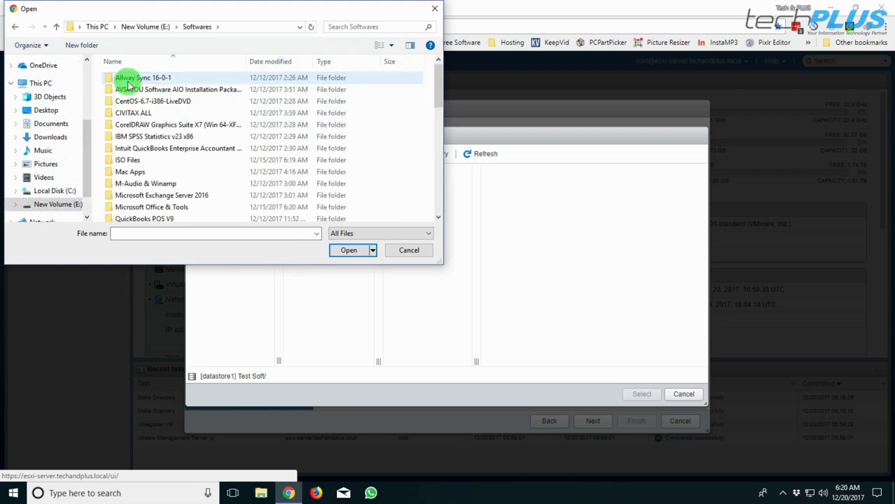
scroll(168, 175, down, 5)
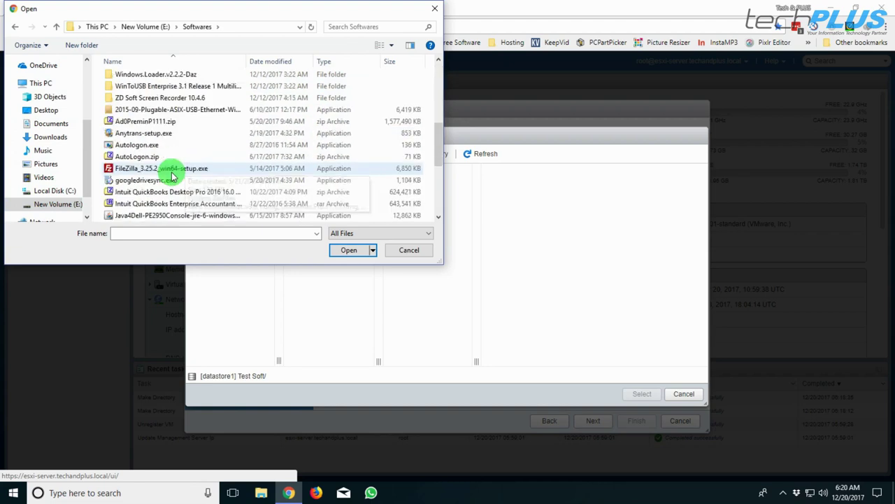
scroll(154, 150, up, 4)
double_click(132, 132)
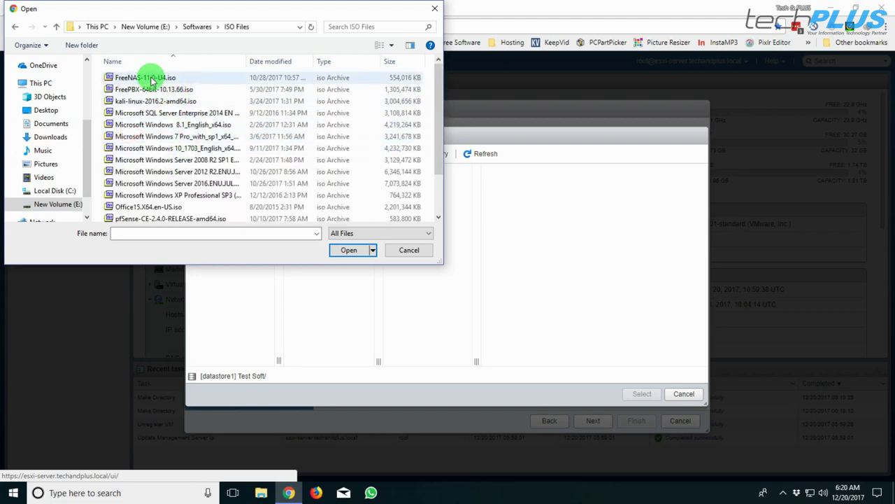
Step: Upload FreeNAS-11.0-U4.iso from the ISO Files folder to the Test Soft directory on datastore1
scroll(164, 126, down, 2)
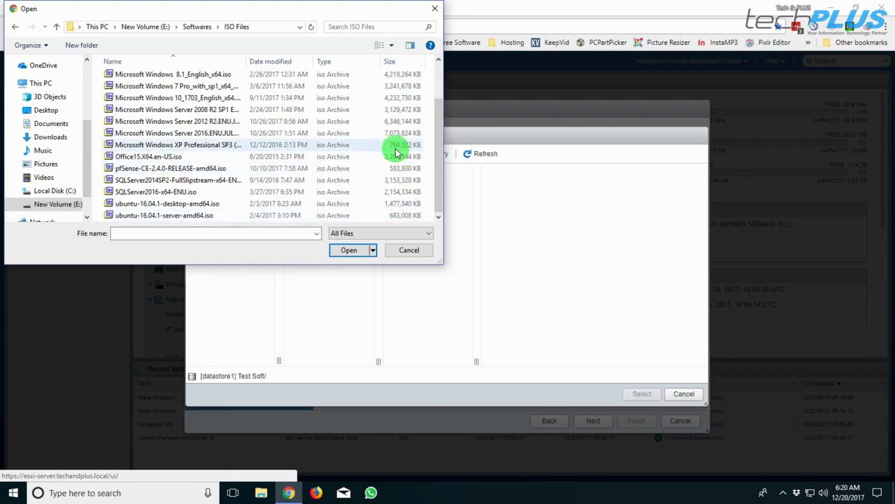
scroll(395, 153, up, 2)
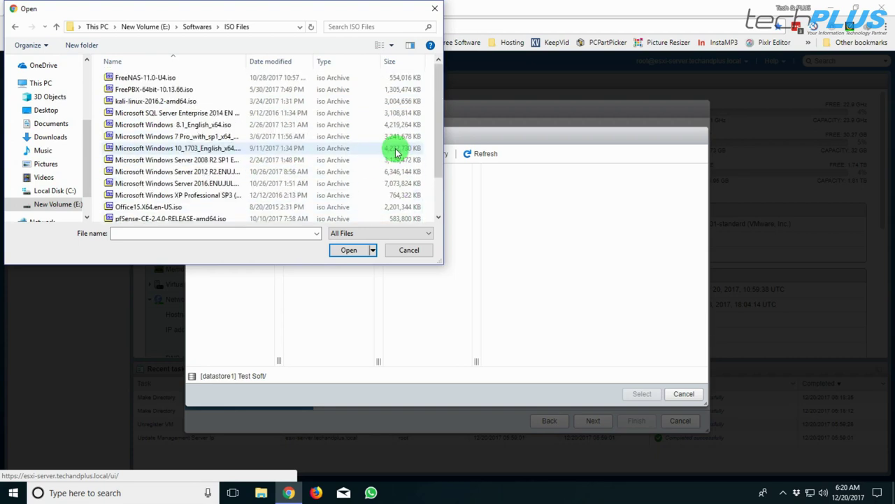
click(143, 78)
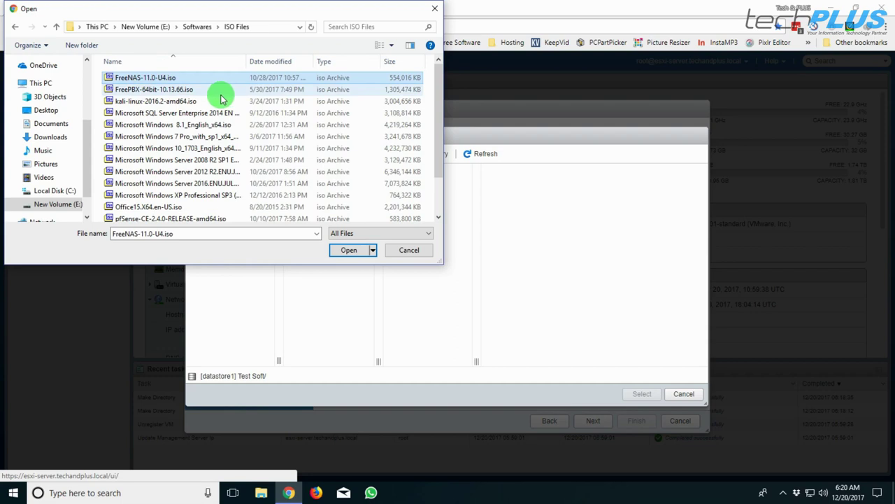
click(346, 251)
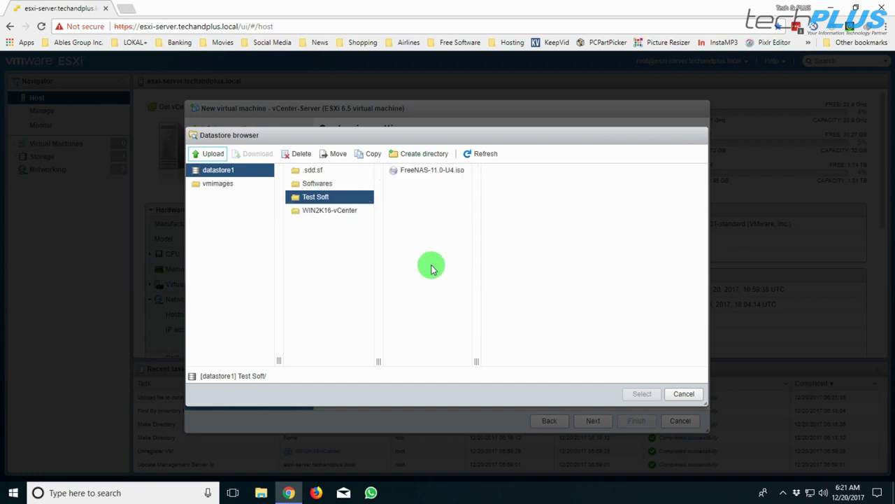
Step: Delete the test directory inside the Softwares folder of datastore1
click(309, 184)
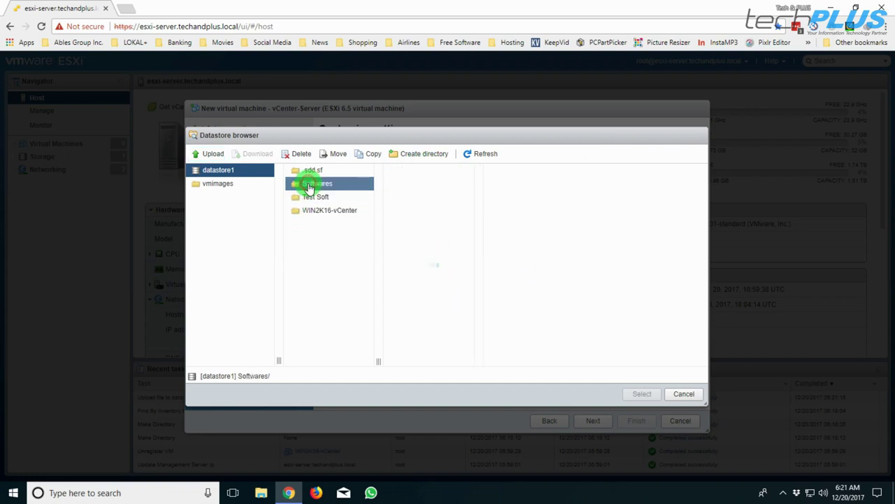
click(396, 170)
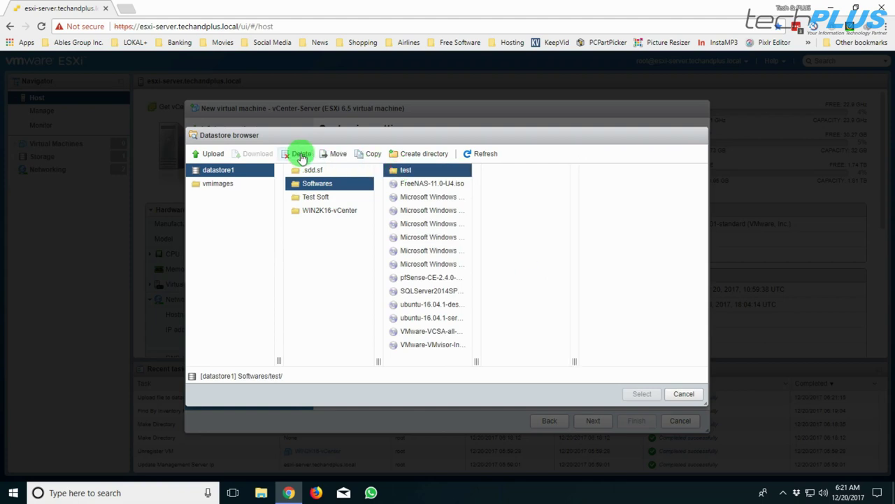
click(301, 157)
click(515, 309)
Step: Use Microsoft Windows Server 2016.ENU.JULY2017.iso from the Softwares folder as the disc image for CD/DVD Drive 1
click(492, 251)
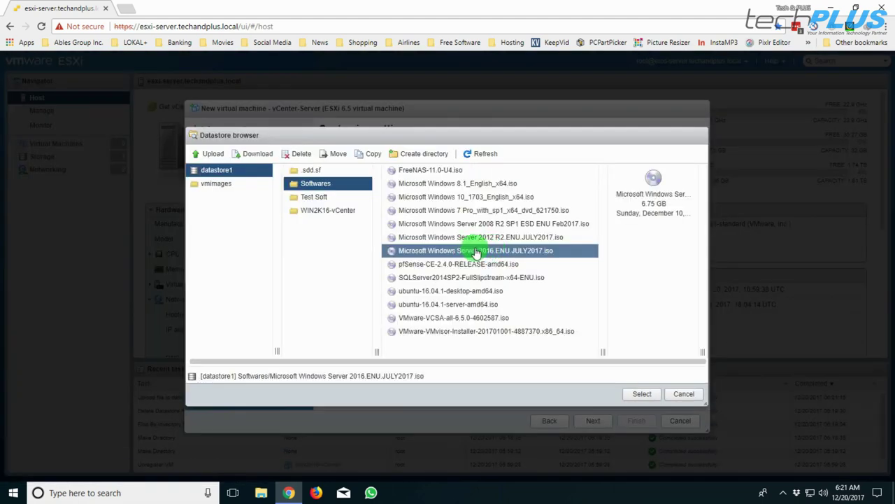
click(641, 395)
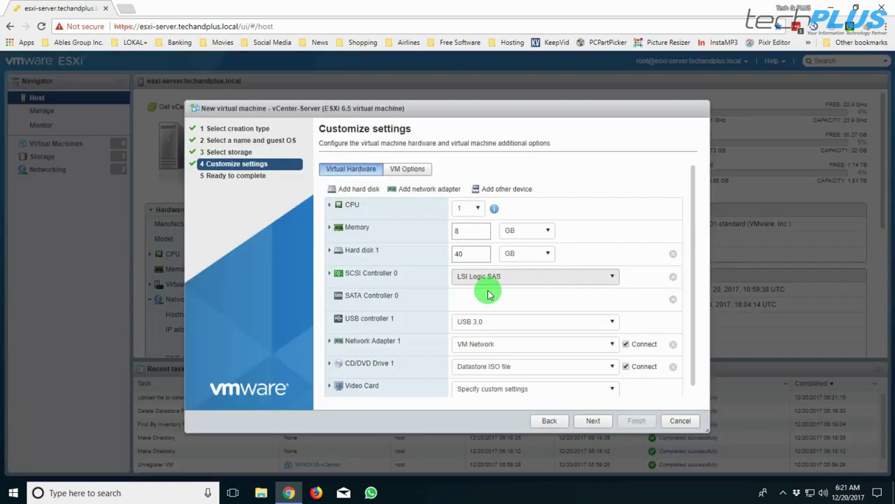
scroll(476, 301, down, 1)
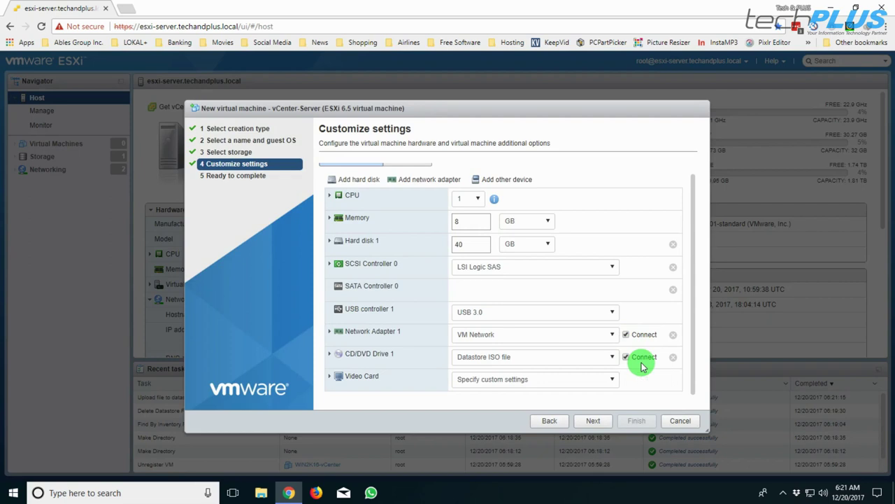
Step: Review the summary of the virtual machine's settings and finish creating vCenter-Server
click(593, 420)
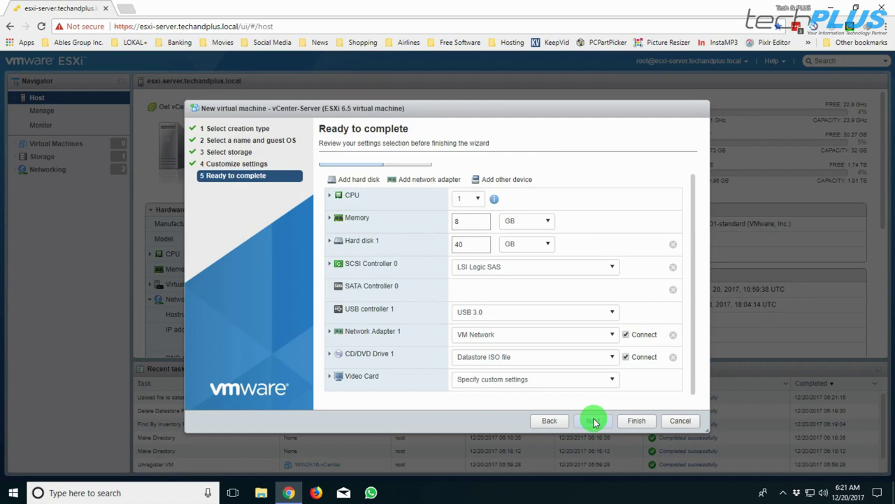
scroll(535, 294, down, 5)
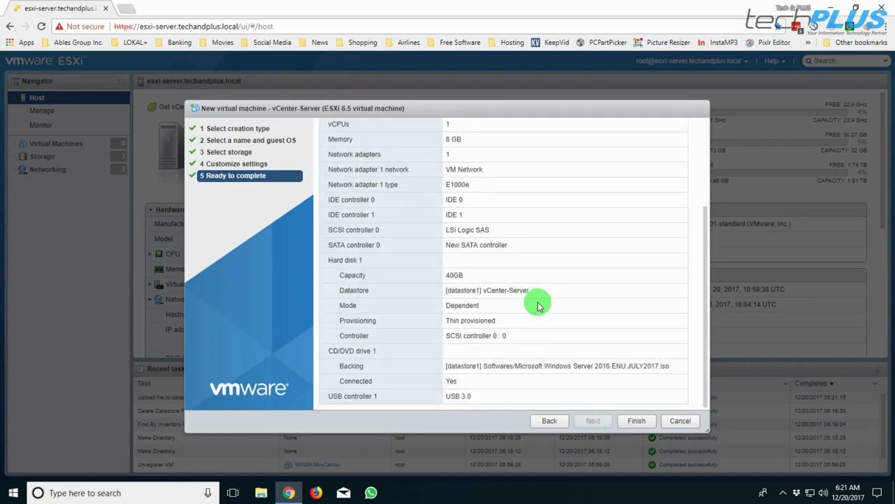
click(636, 421)
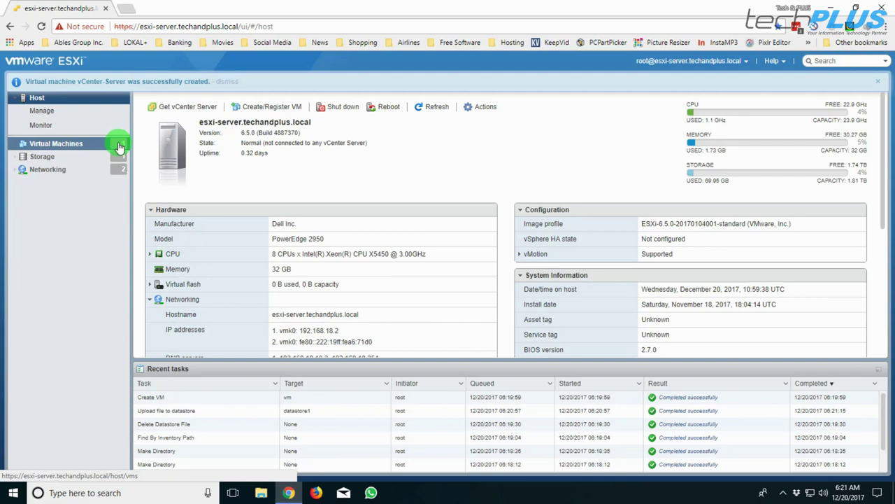
Step: Open the vCenter-Server virtual machine, set its CPU count to 2, and save the settings
click(70, 144)
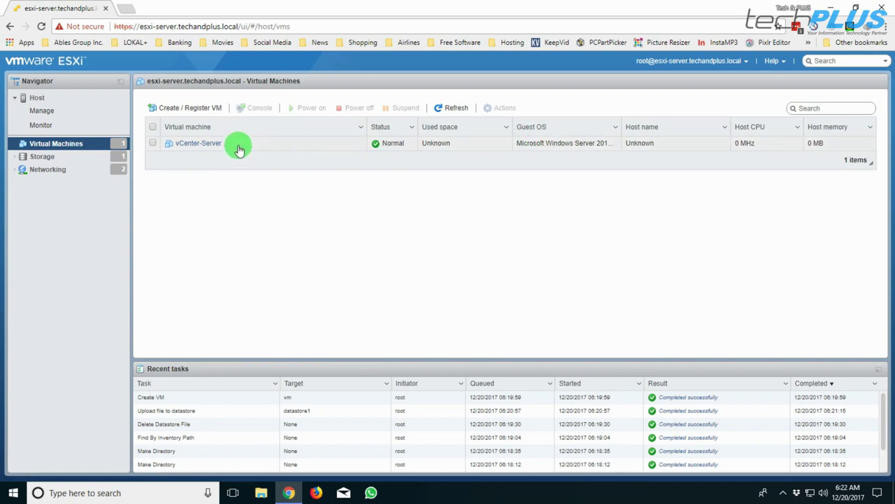
click(200, 145)
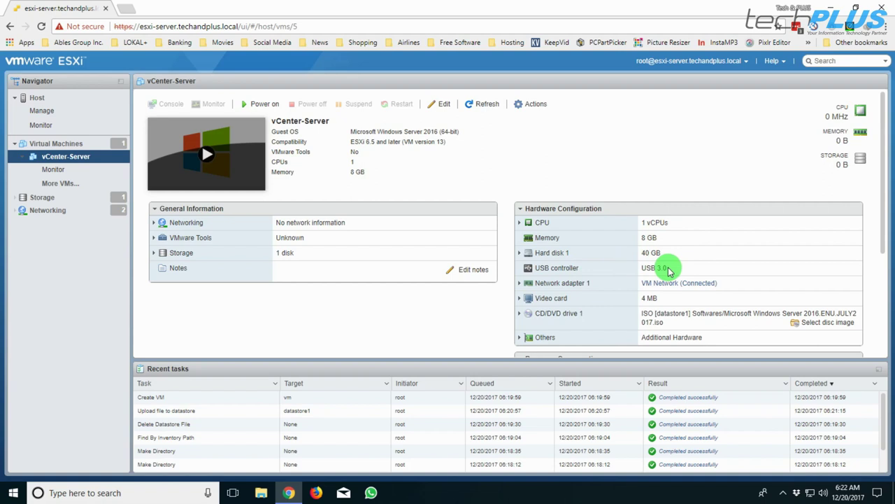
click(441, 105)
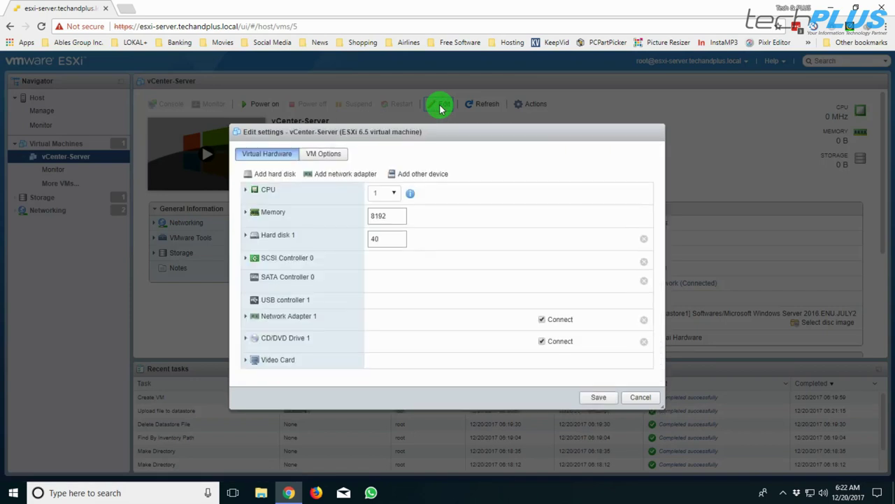
click(393, 195)
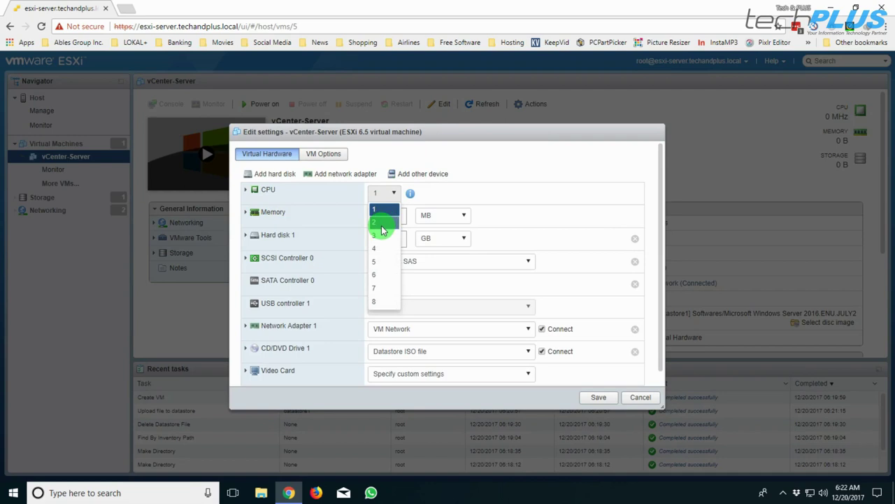
click(382, 225)
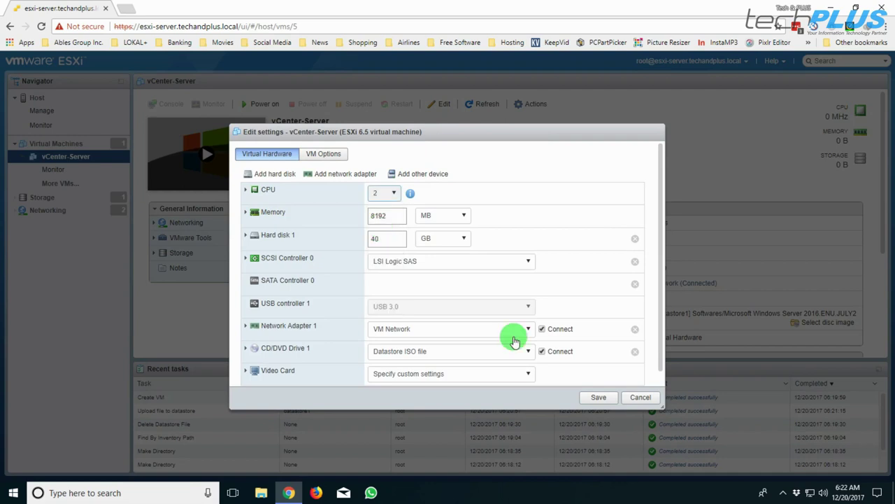
click(597, 397)
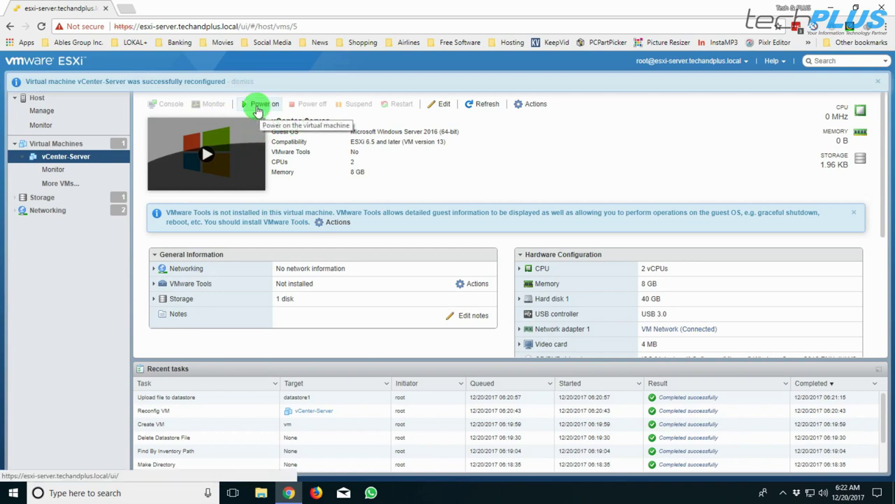
Step: Launch the remote console for vCenter-Server in VMware Workstation and connect despite the invalid security certificate
click(66, 143)
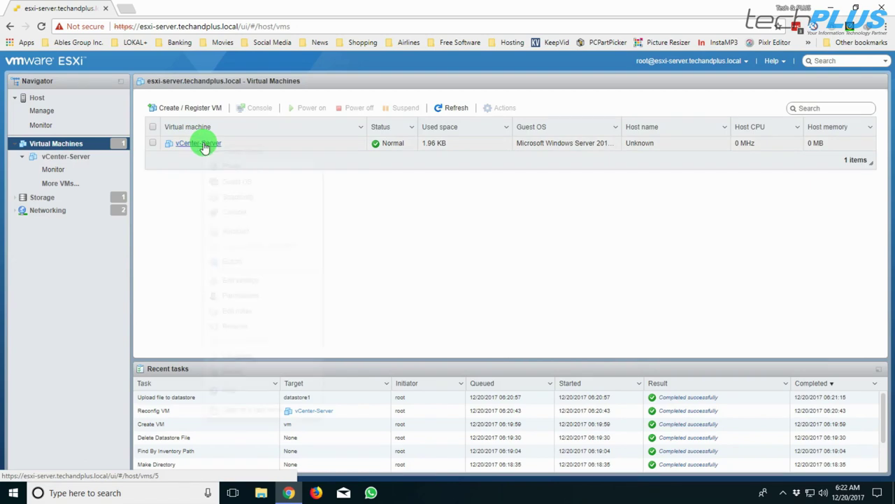
right_click(203, 143)
mouse_move(254, 213)
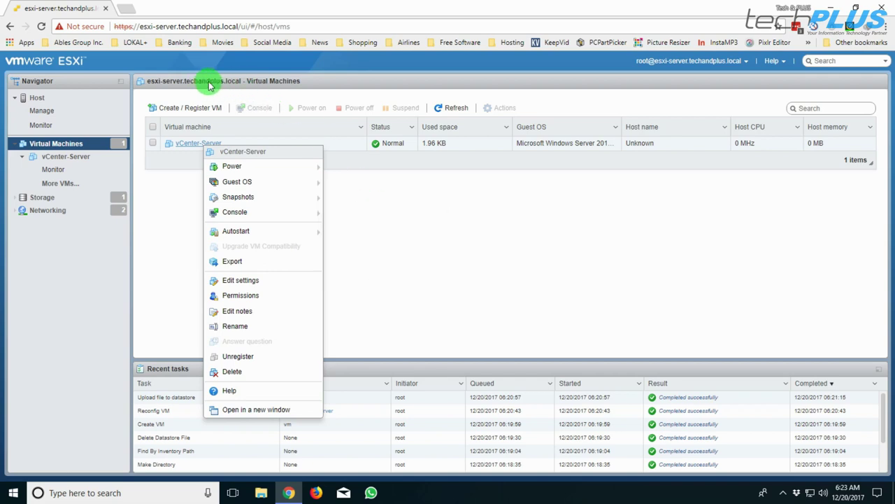
mouse_move(292, 214)
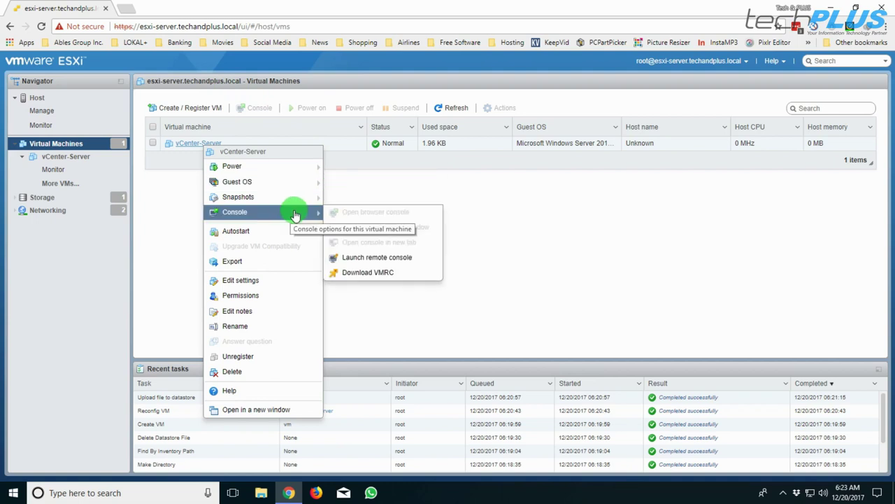
click(373, 259)
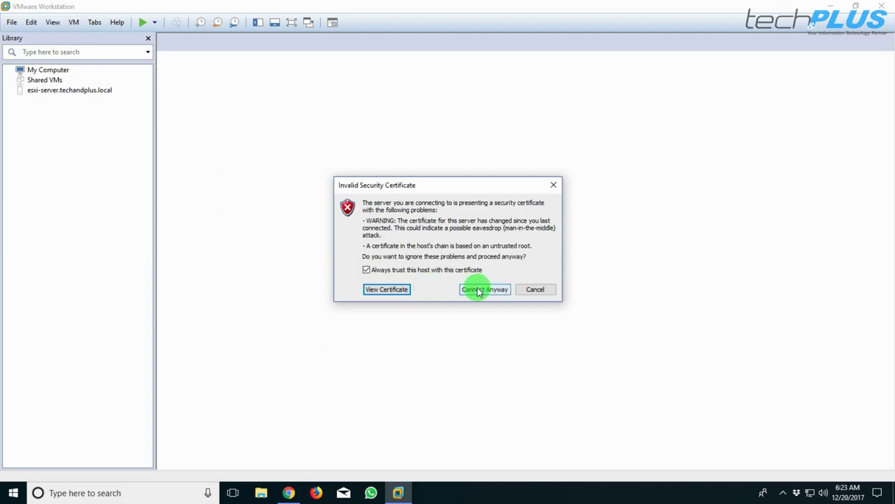
click(483, 290)
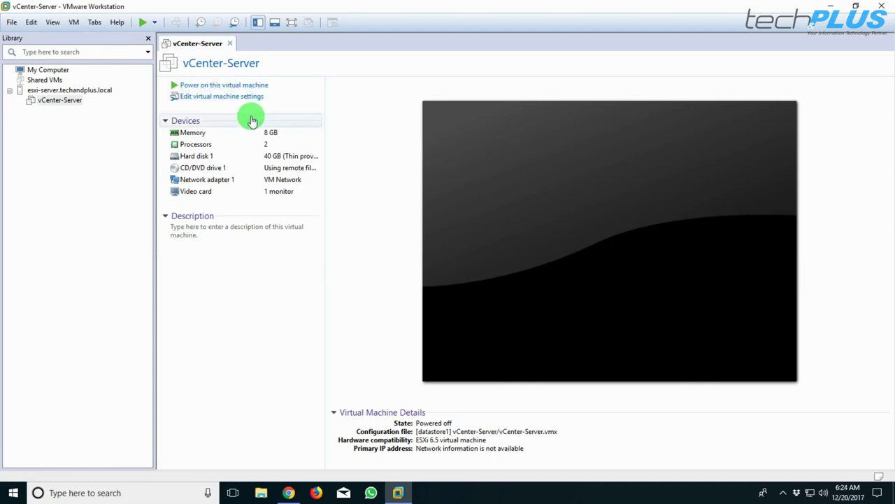
Step: Set the number of cores per processor to 2 in vCenter-Server's processor settings
click(196, 146)
double_click(196, 145)
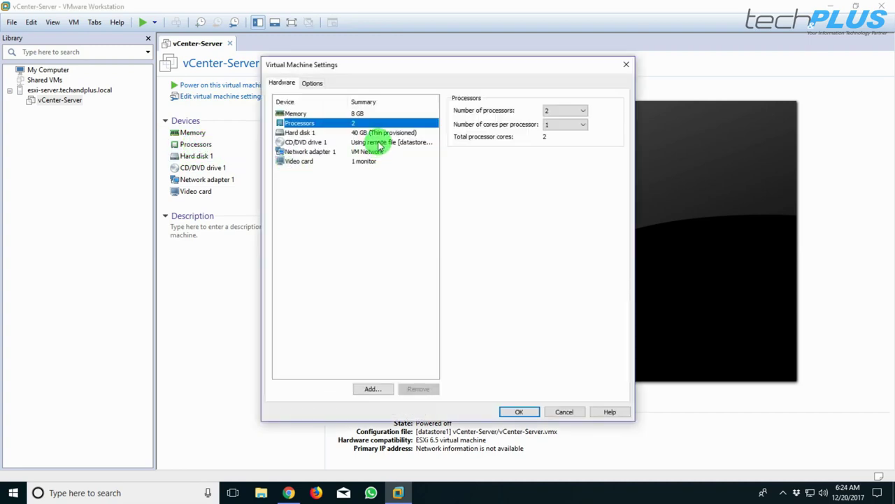
click(552, 126)
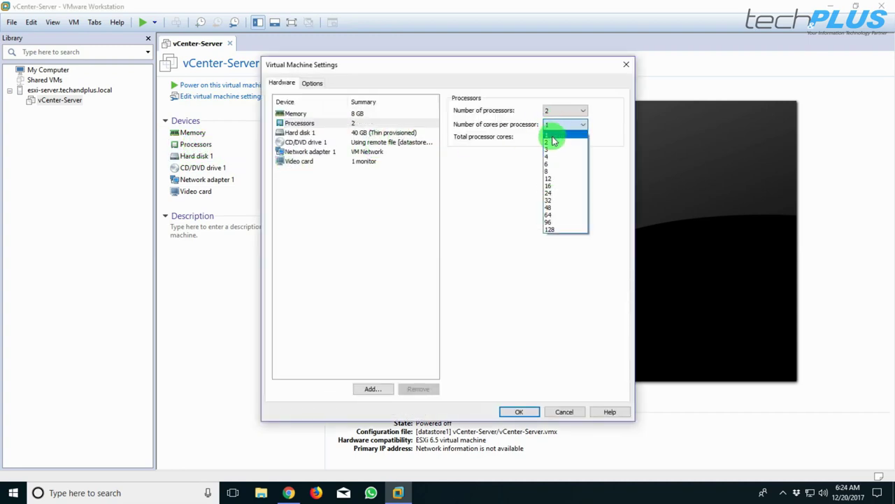
click(553, 143)
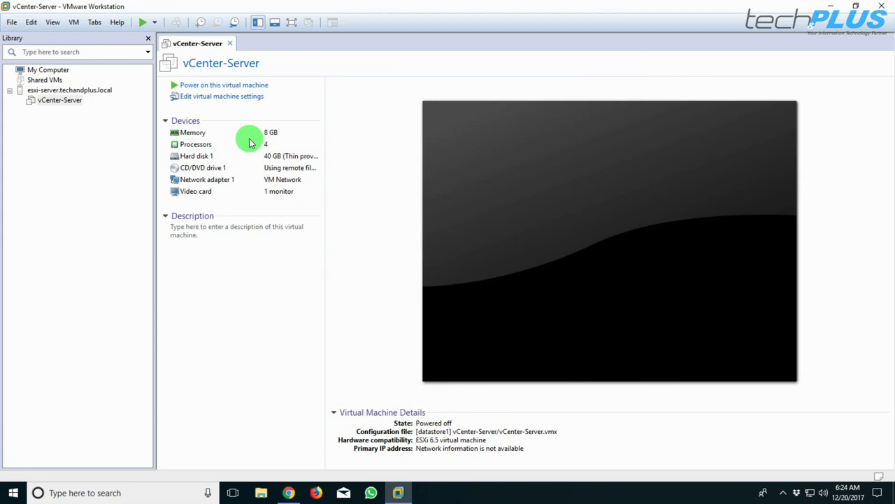
Step: Power on the vCenter-Server virtual machine and show its console in full screen
click(231, 87)
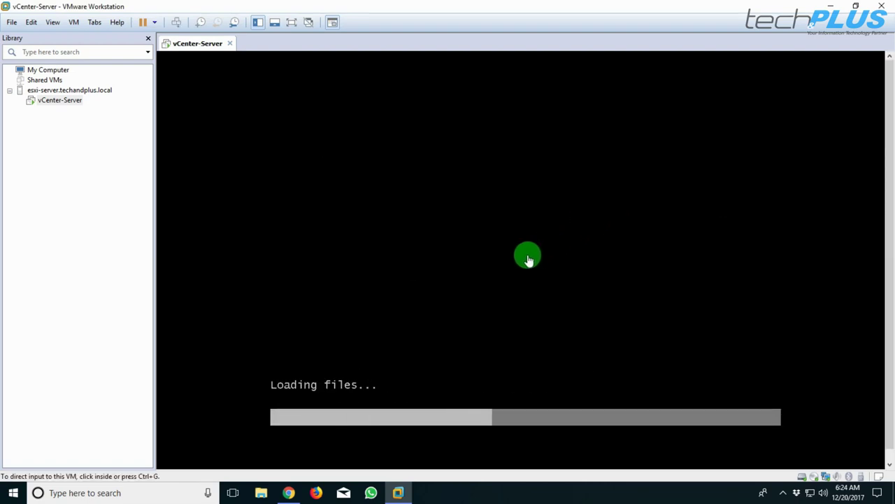
click(291, 24)
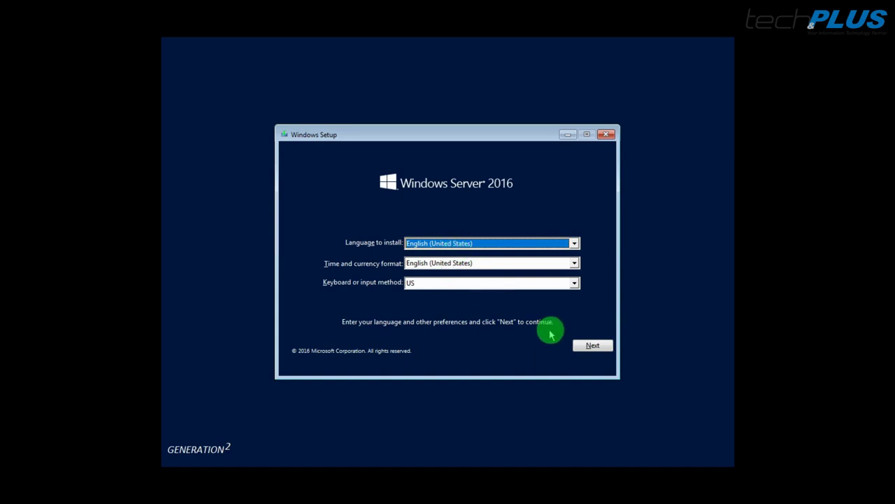
Step: Start the Windows Server 2016 installation with the default language settings and choose the Windows Server 2016 Standard (KMS) edition
click(592, 346)
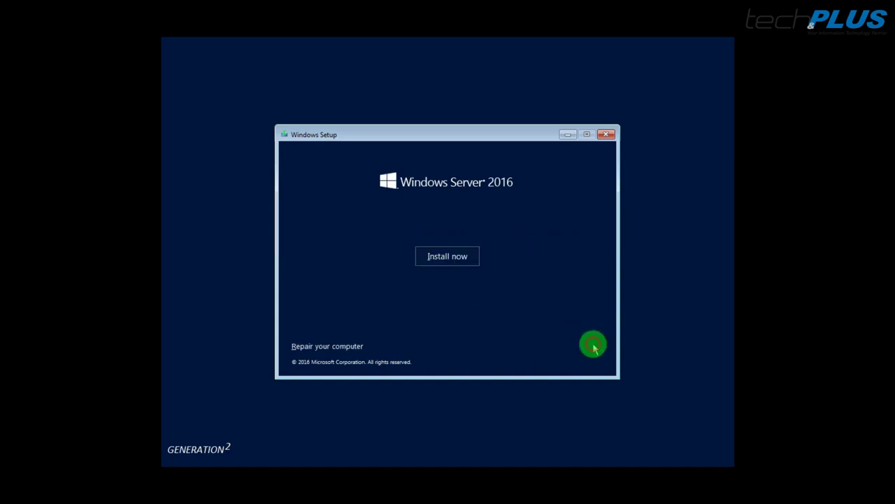
click(464, 265)
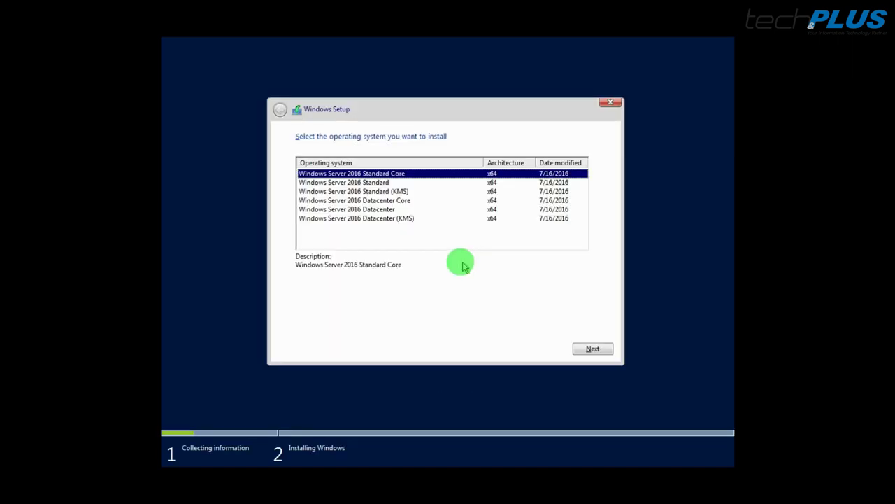
click(363, 192)
click(590, 348)
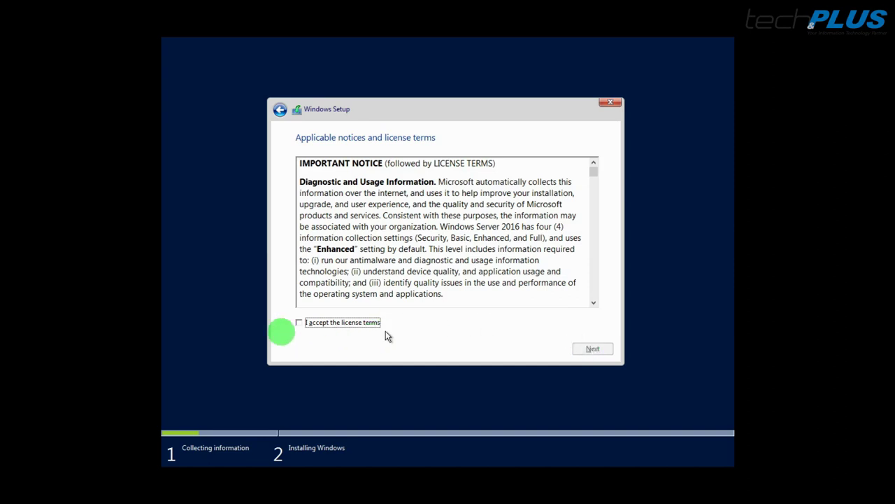
Step: Accept the license terms and run a custom Windows installation on Drive 0's unallocated space
click(307, 324)
click(591, 347)
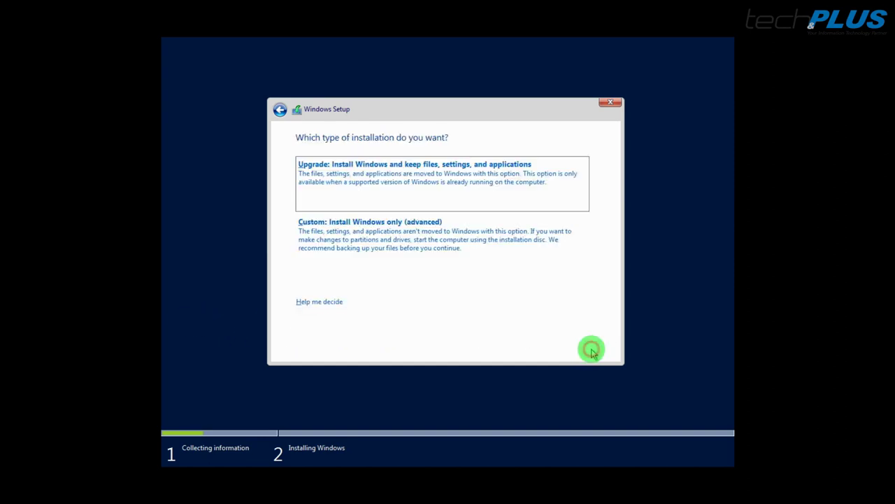
click(372, 233)
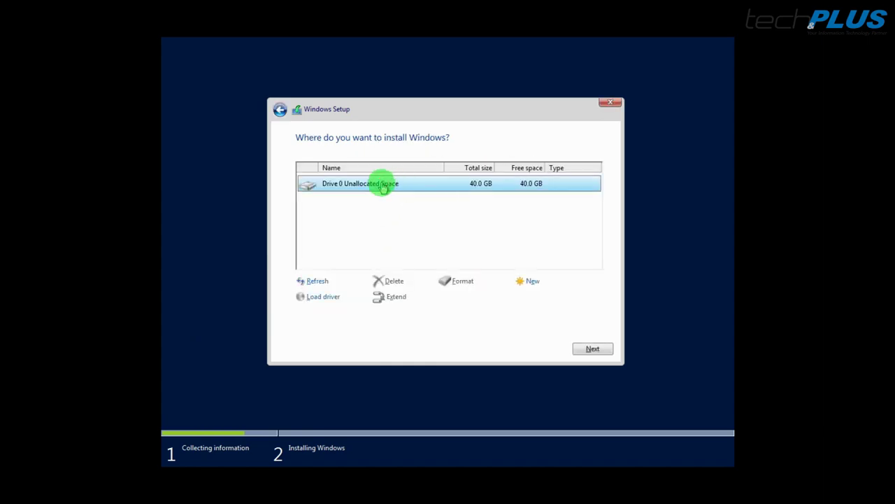
click(590, 349)
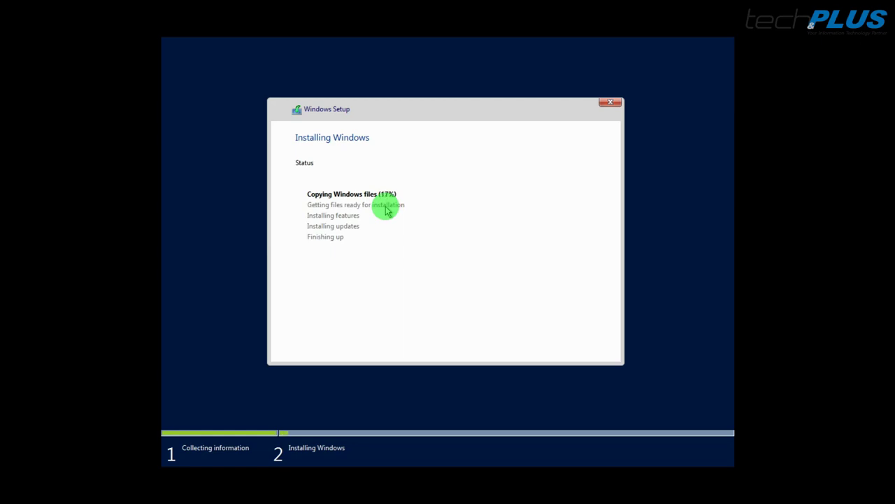
click(526, 253)
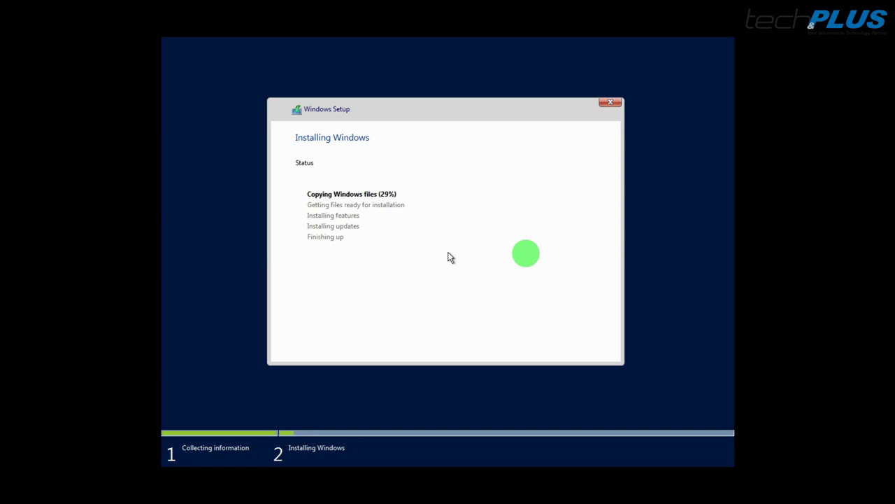
click(471, 242)
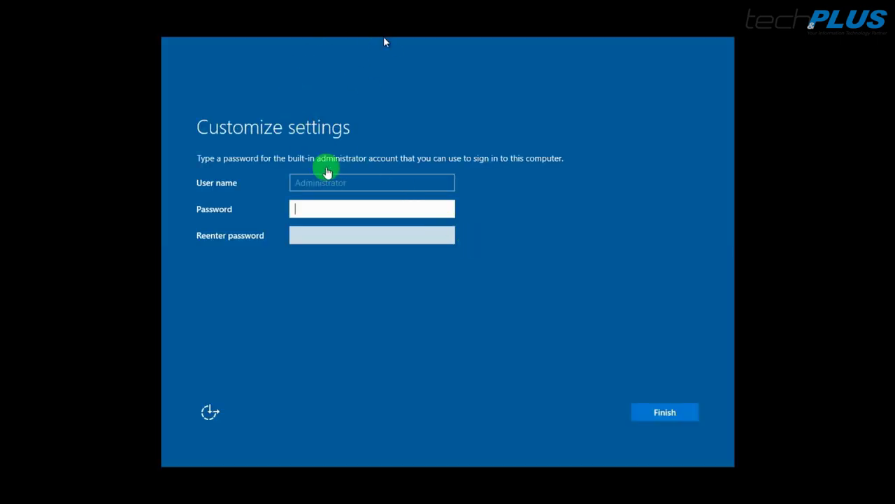
Step: Set and confirm the password for the built-in Administrator account and finish the Windows setup
click(339, 207)
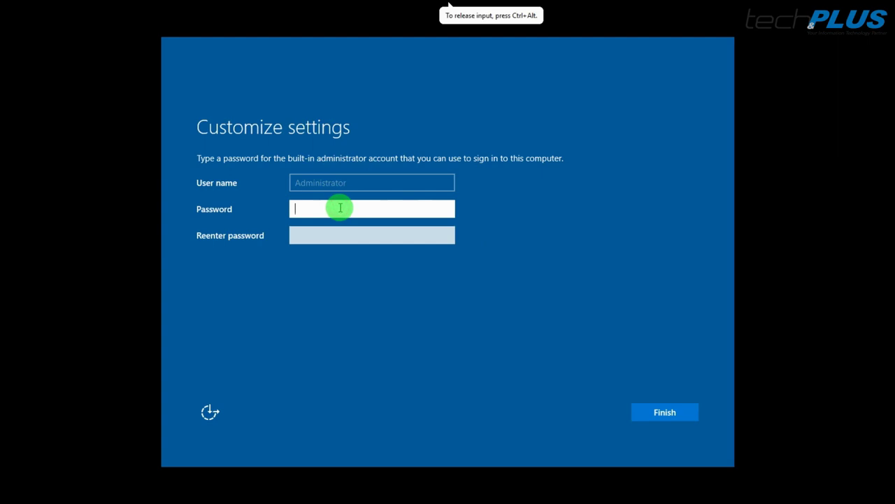
text(•••••••)
key(Tab)
text(•••••••)
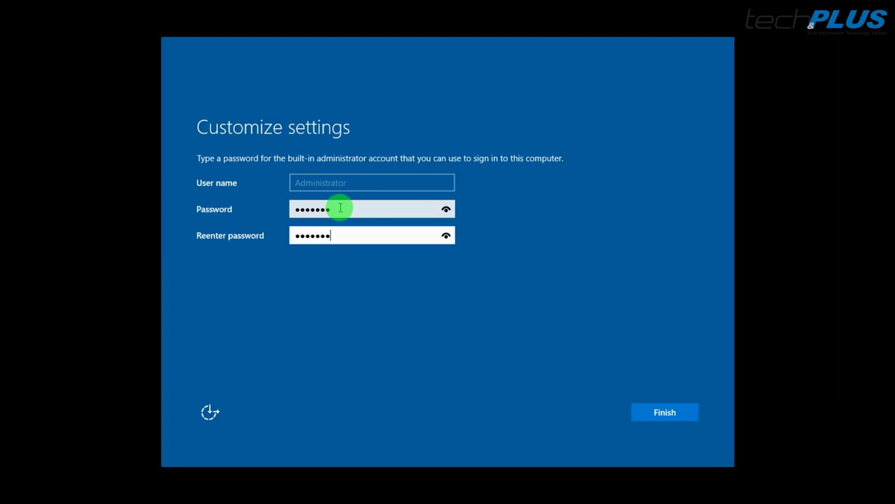
click(673, 413)
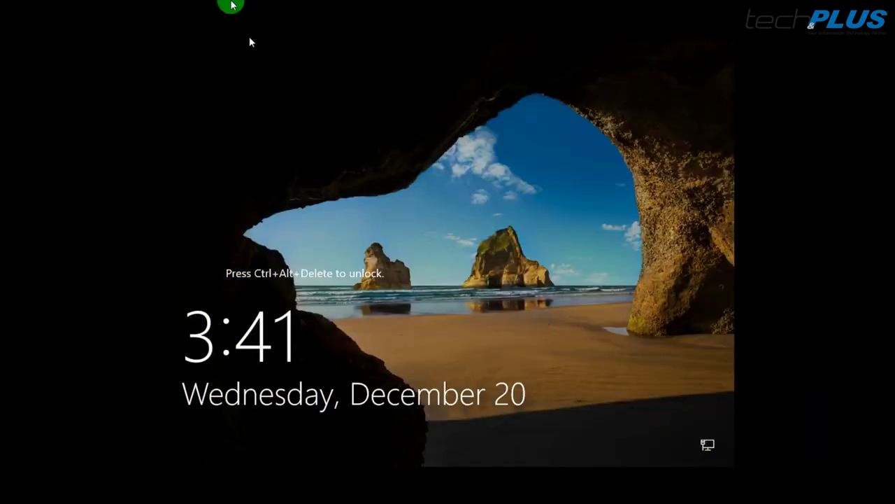
Step: Unlock the virtual machine, sign in with the Administrator account password, and allow the PC to be discoverable on the techandplus.local network
mouse_move(232, 6)
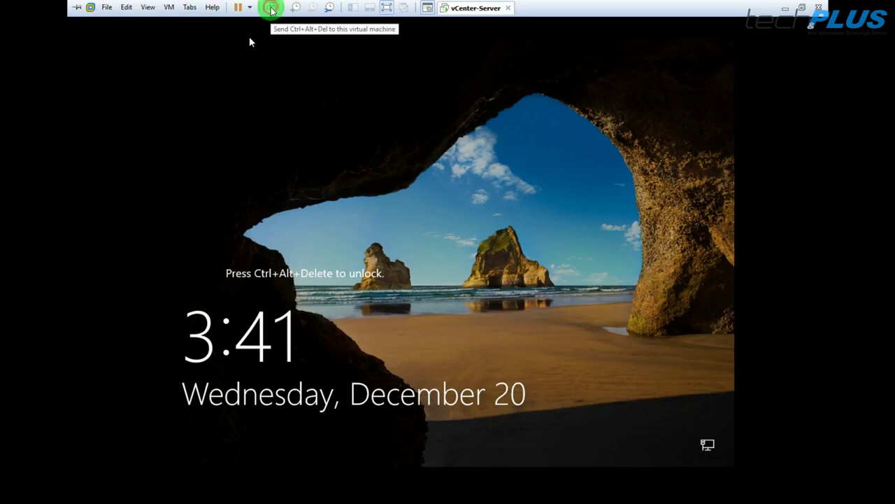
click(272, 9)
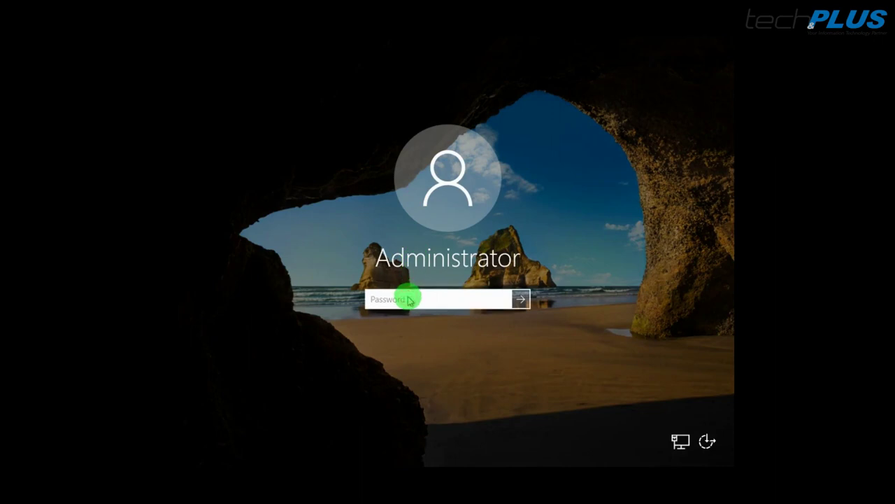
text(•••••••)
key(Return)
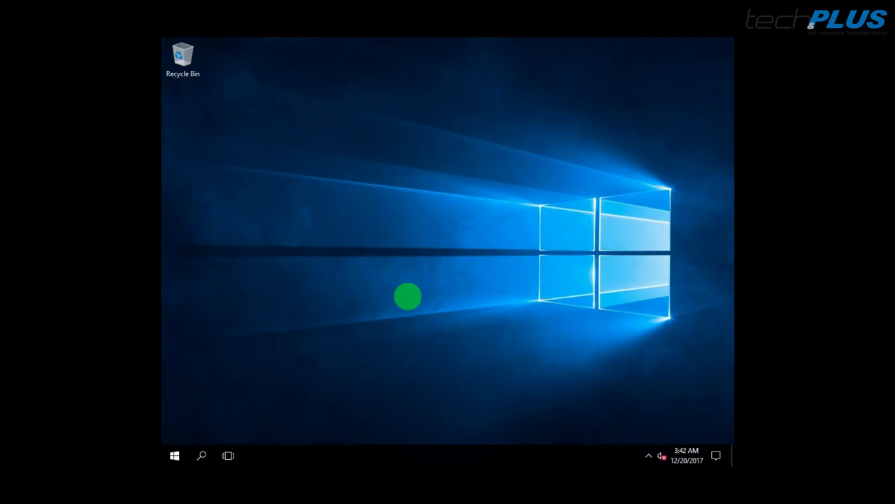
click(655, 100)
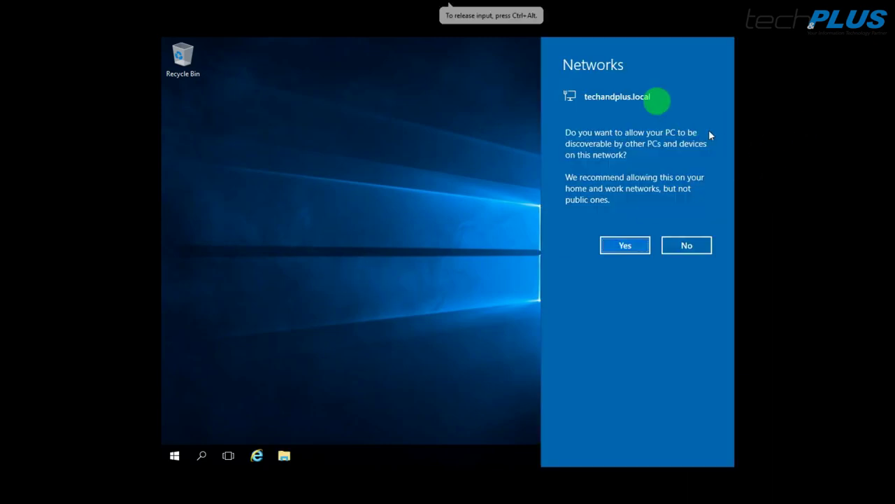
click(624, 246)
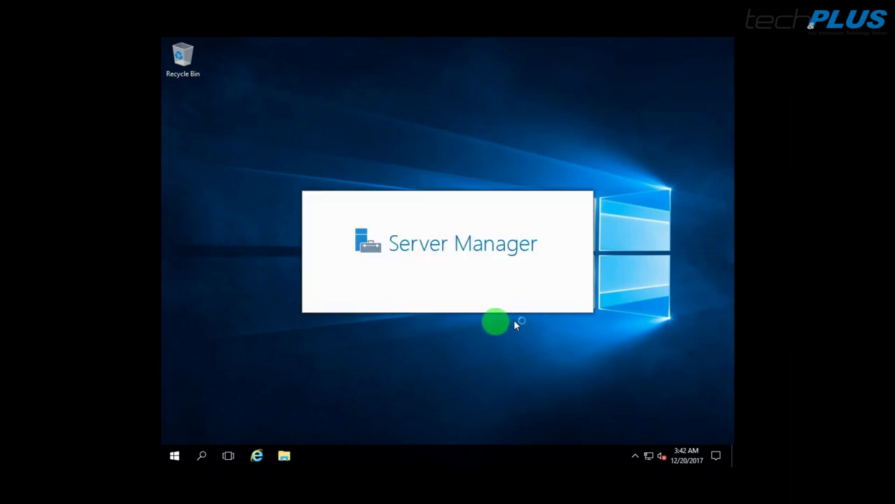
Step: Open the system's computer name settings and change the computer name to vcenter-server, leaving the computer description empty
right_click(177, 456)
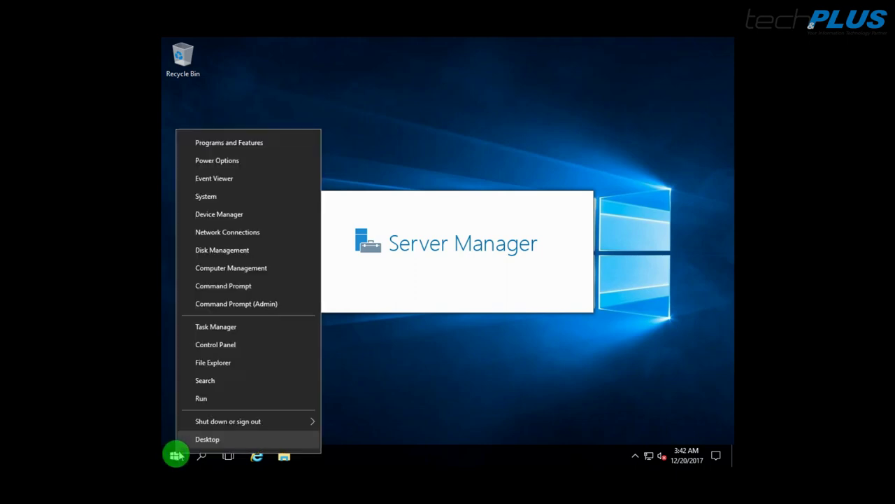
click(206, 199)
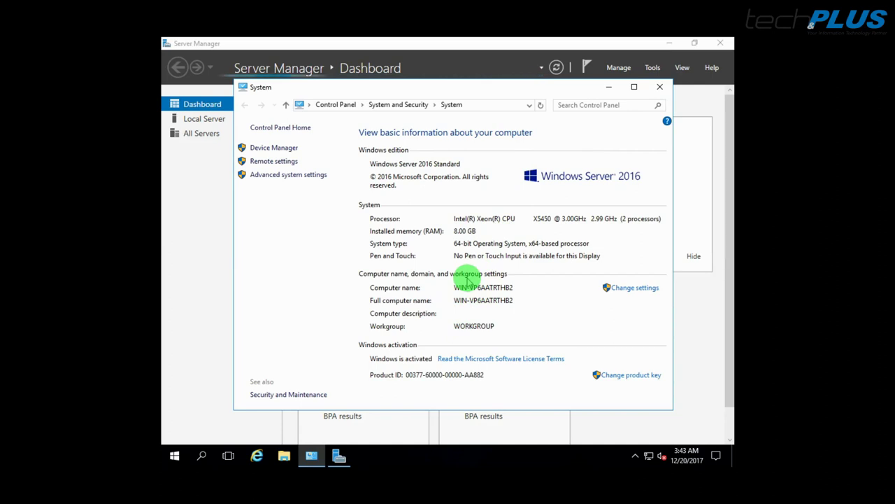
click(634, 290)
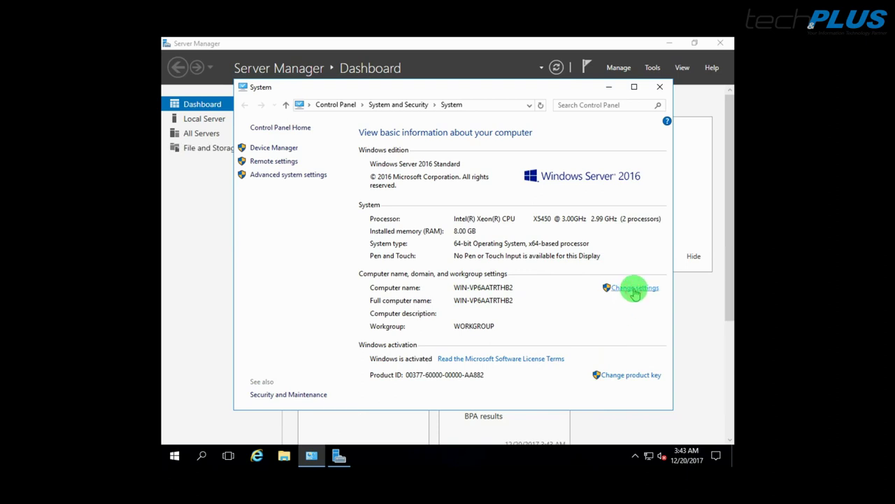
click(353, 165)
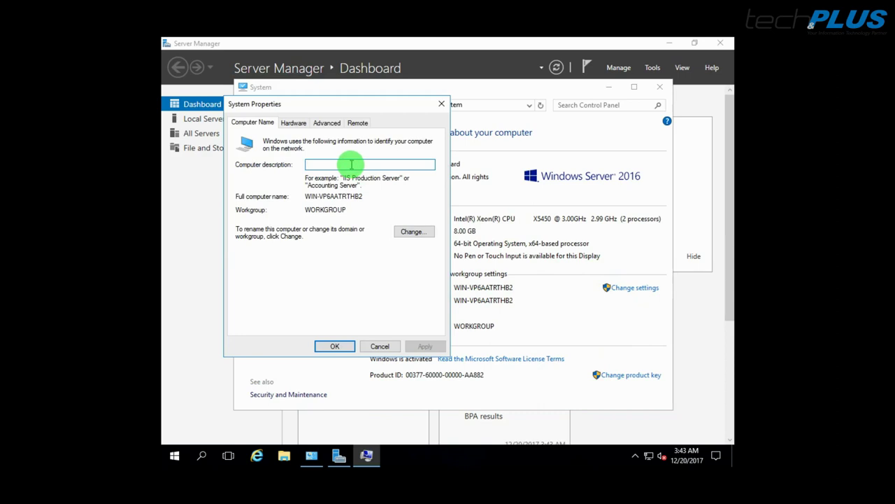
text(vcenter-server)
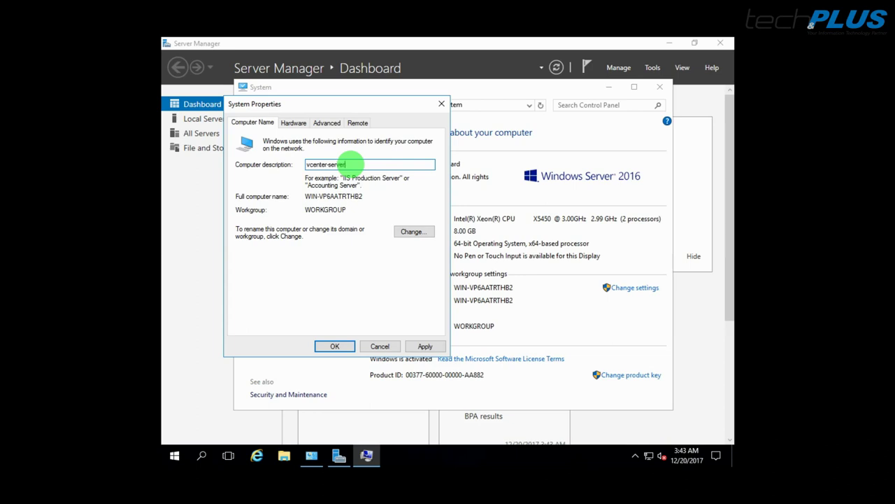
key(ctrl+a)
key(ctrl+c)
key(BackSpace)
click(411, 232)
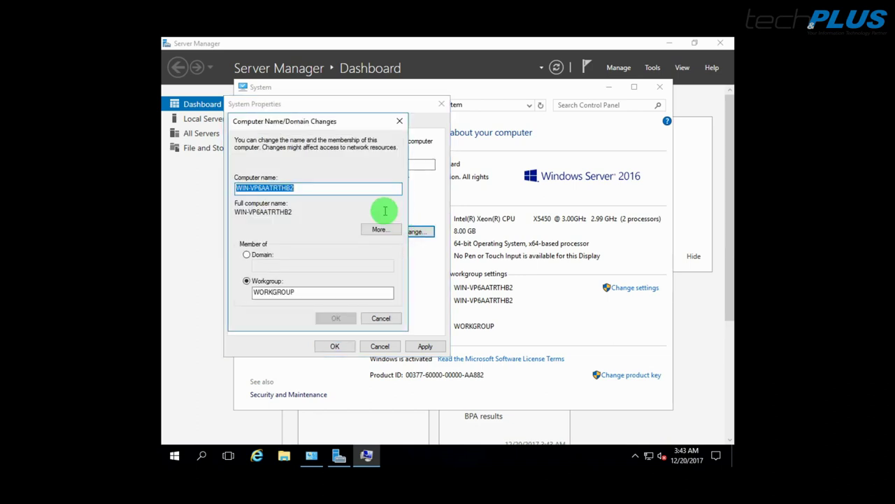
key(ctrl+v)
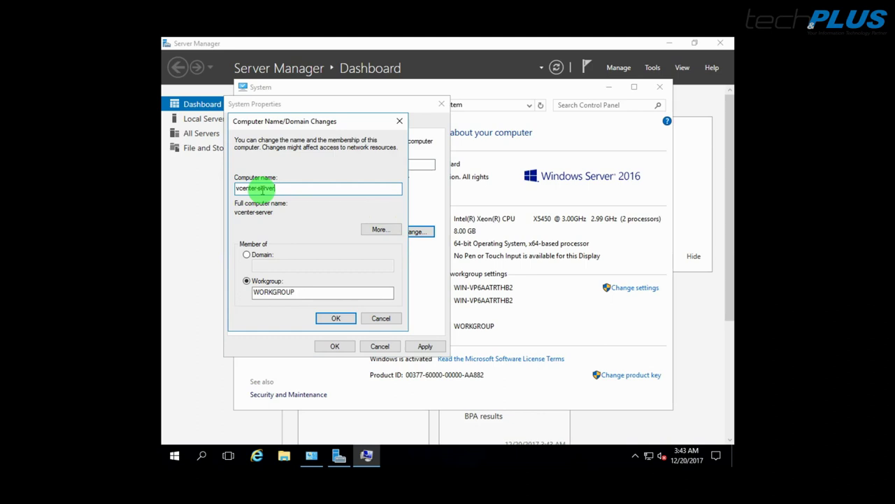
click(334, 319)
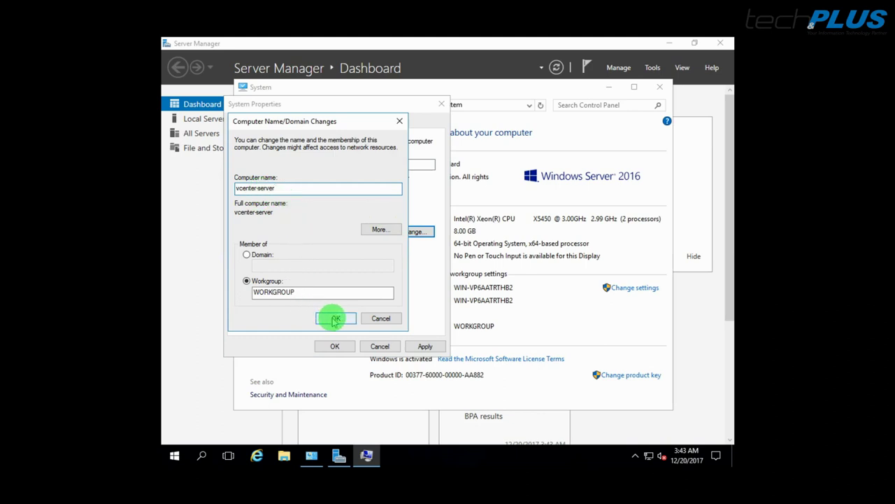
Step: Join the computer to the TECHANDPLUS domain, authorising with the Administration account and its password
click(247, 255)
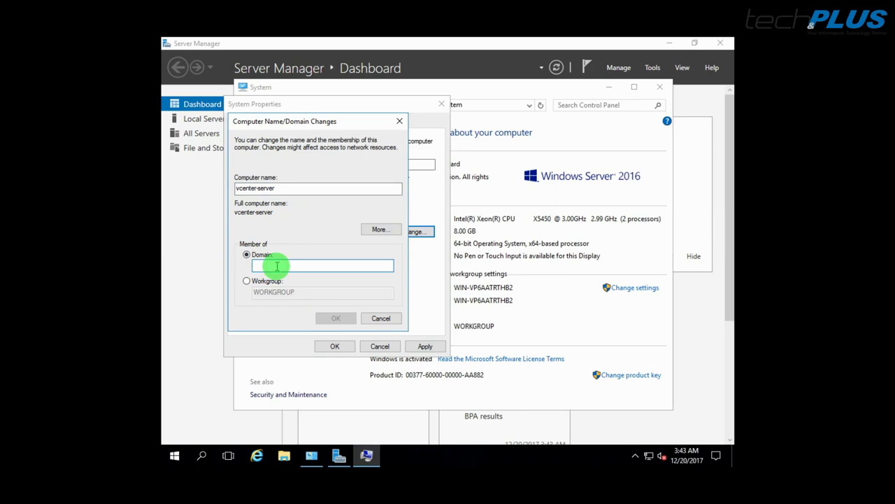
text(TECHANDPLUS)
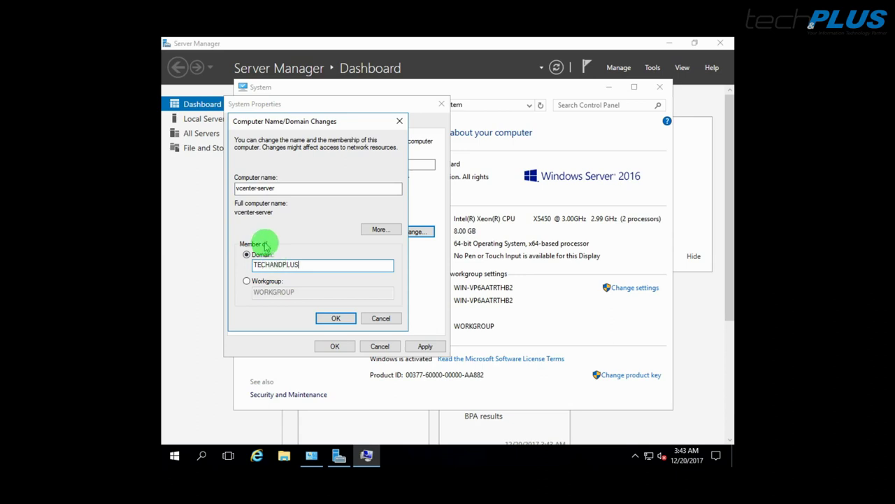
click(332, 318)
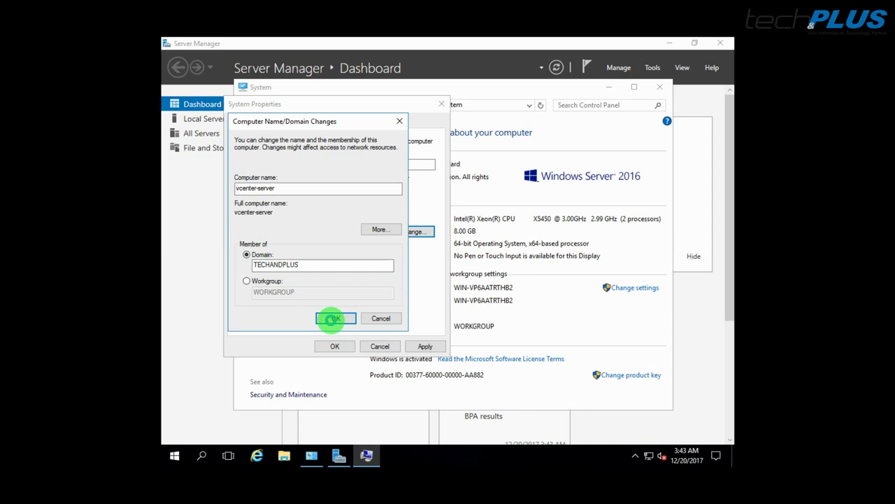
click(283, 217)
text(Administration)
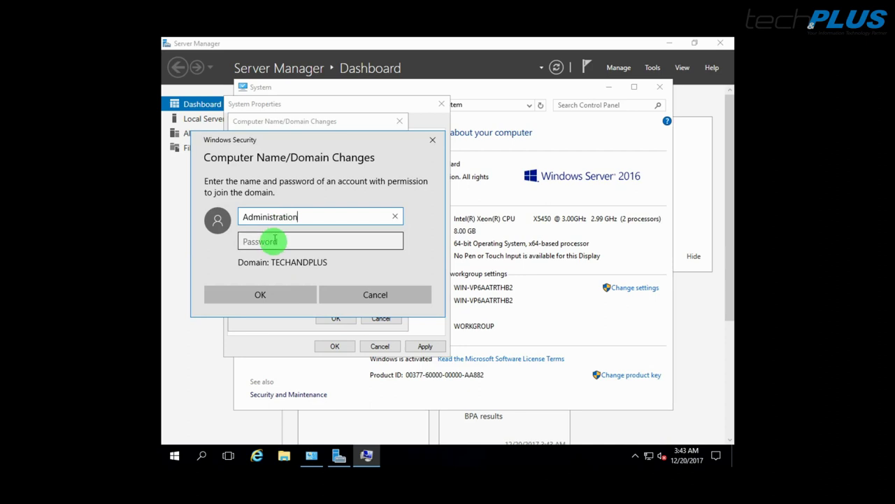
click(273, 243)
text(••)
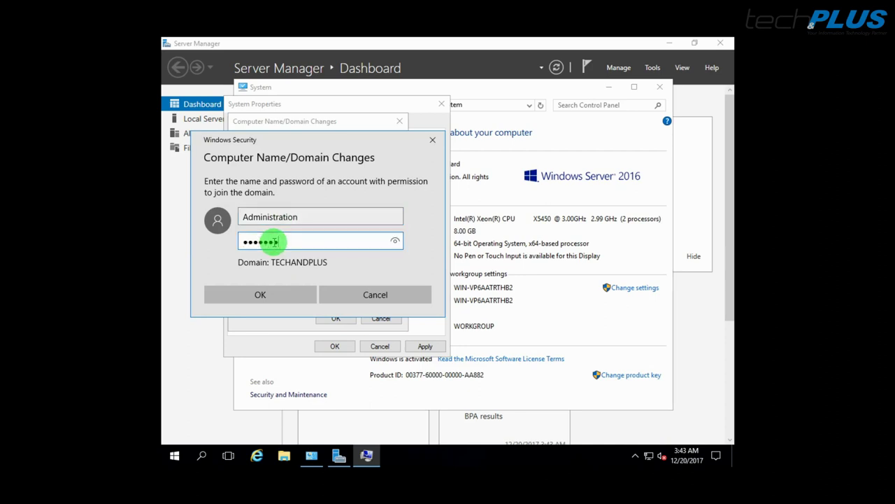
text(•••••)
click(258, 294)
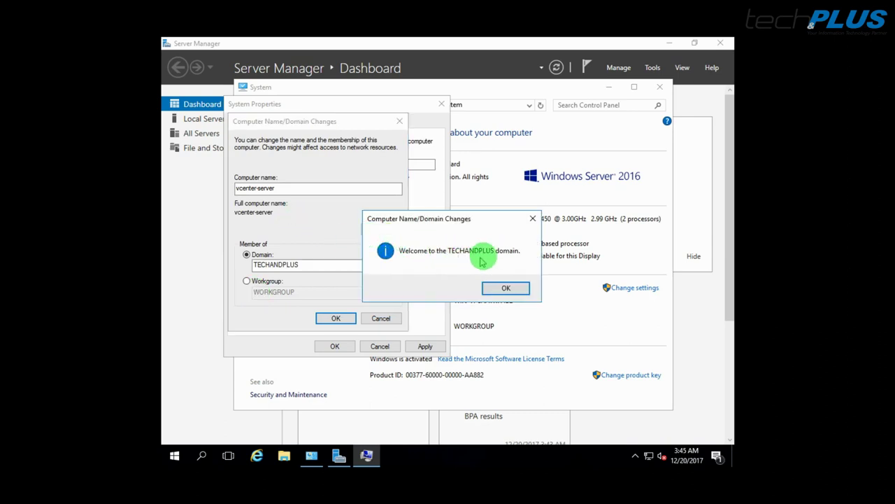
click(506, 287)
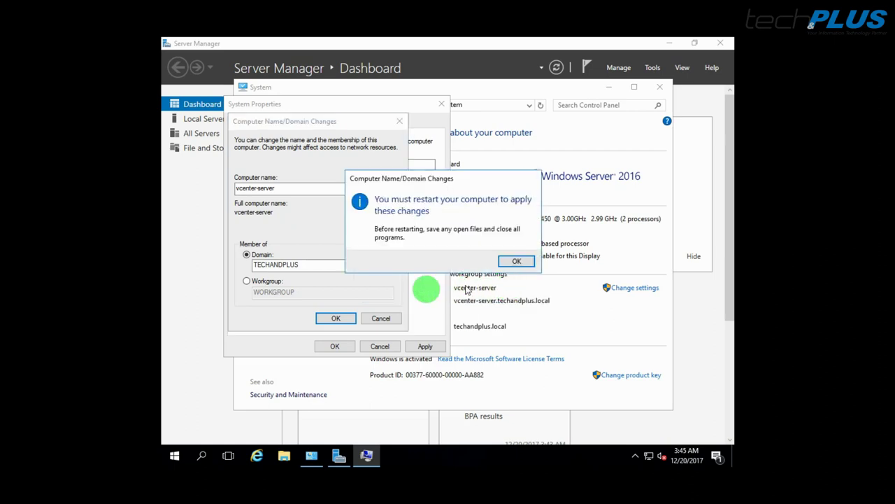
click(514, 261)
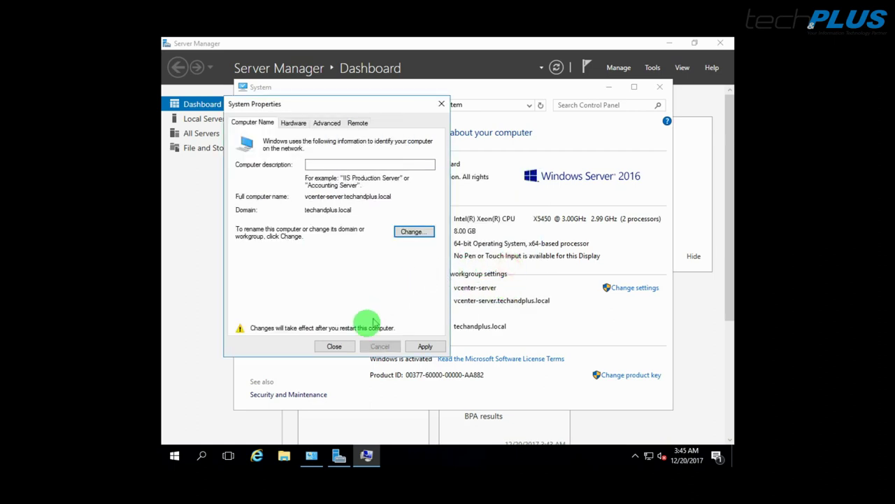
Step: Close the system settings with the restart postponed and show the Local Server properties in Server Manager
click(334, 347)
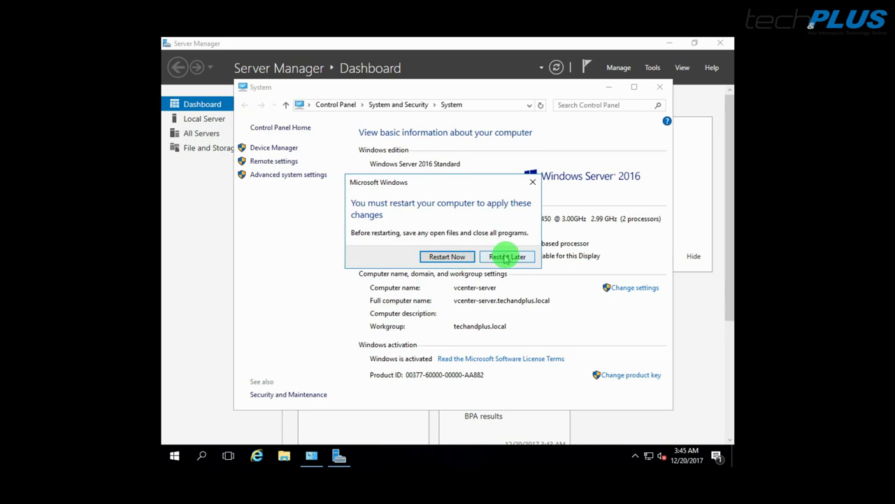
click(505, 256)
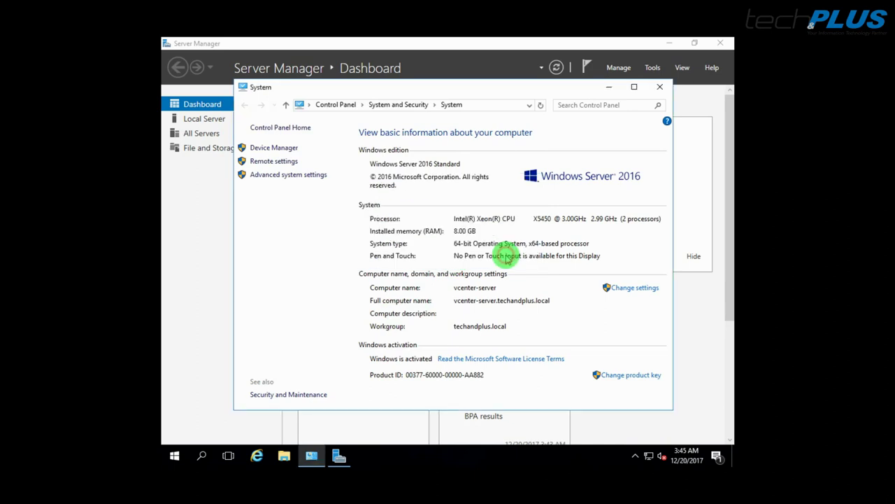
click(661, 88)
click(201, 120)
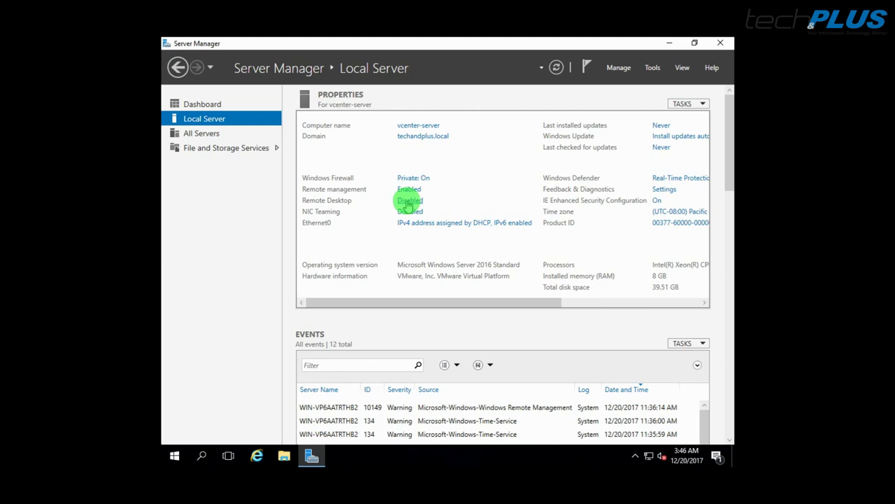
Step: Enable Remote Desktop by allowing remote connections to this computer, keeping Network Level Authentication required, and accept the firewall exception
click(408, 201)
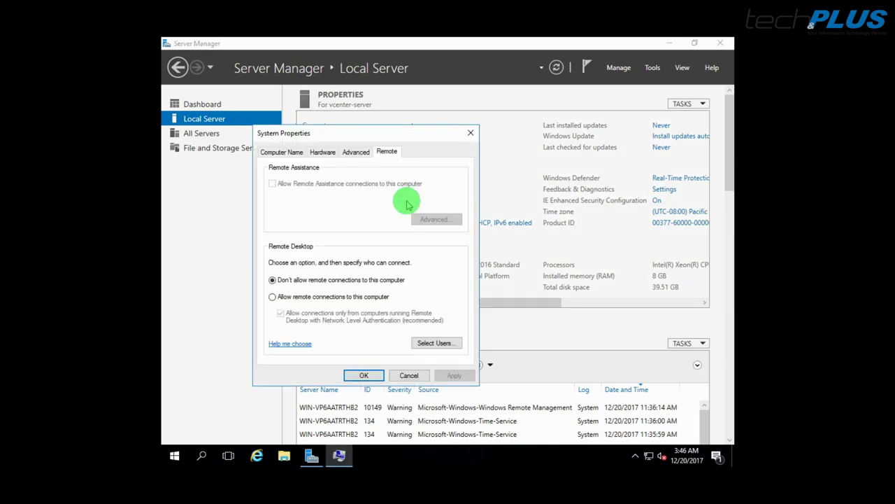
click(281, 296)
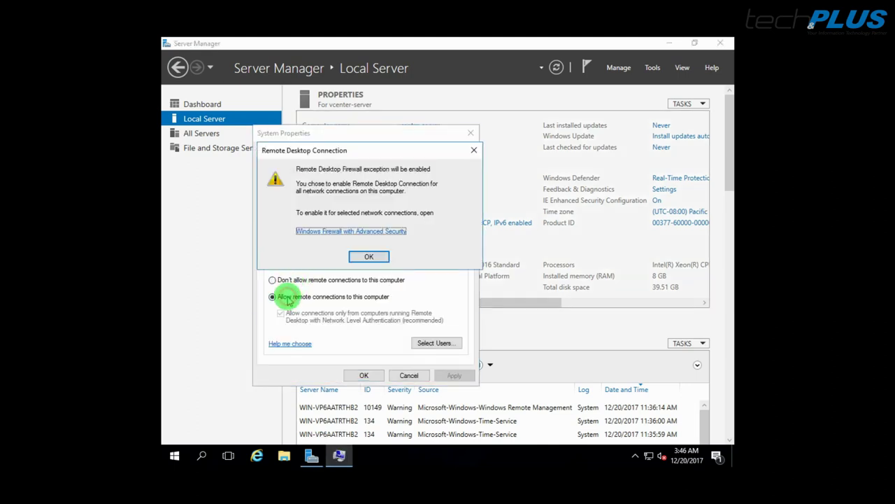
click(367, 258)
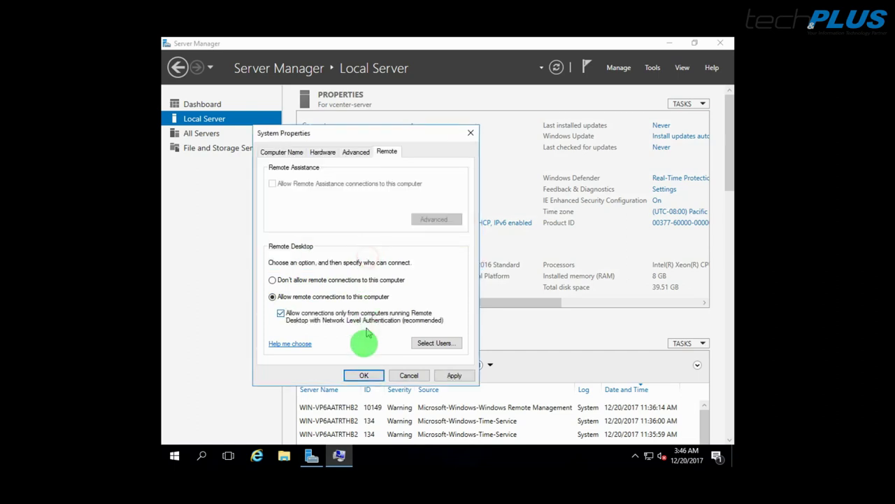
click(363, 375)
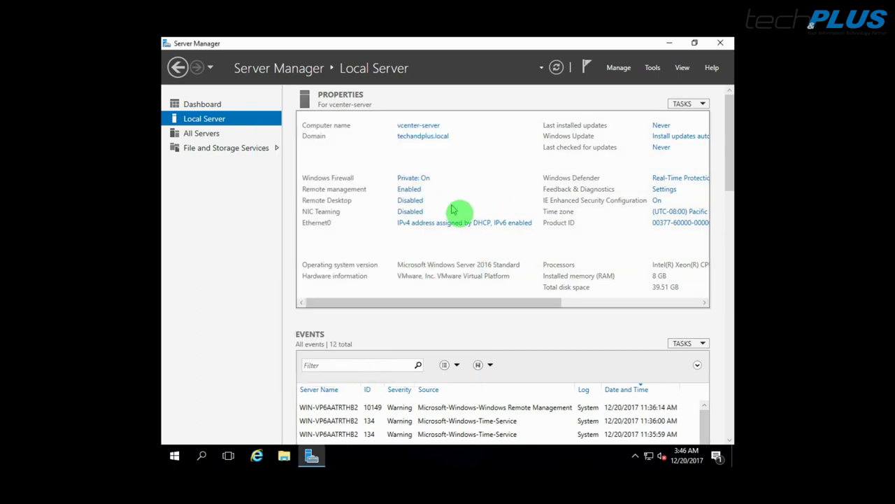
Step: Open the Internet Protocol Version 4 (TCP/IPv4) properties of the Ethernet0 adapter
mouse_move(425, 300)
mouse_down()
mouse_move(514, 303)
mouse_move(410, 301)
mouse_up()
click(495, 302)
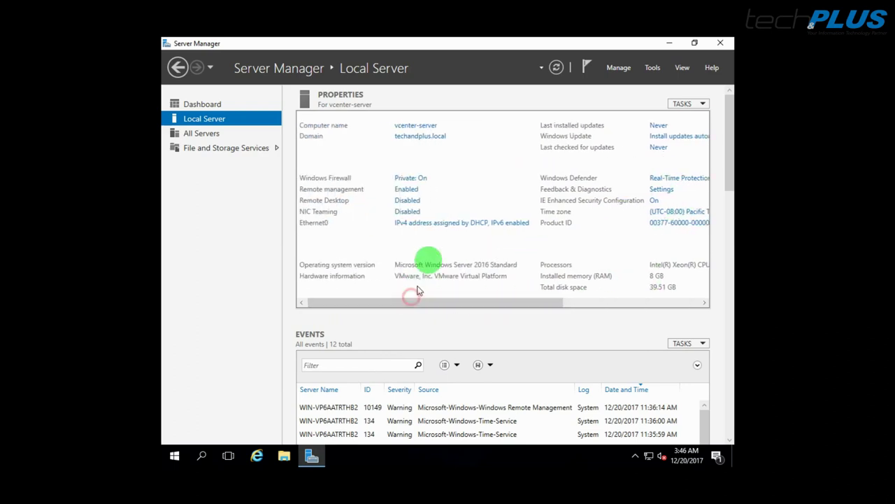
click(423, 225)
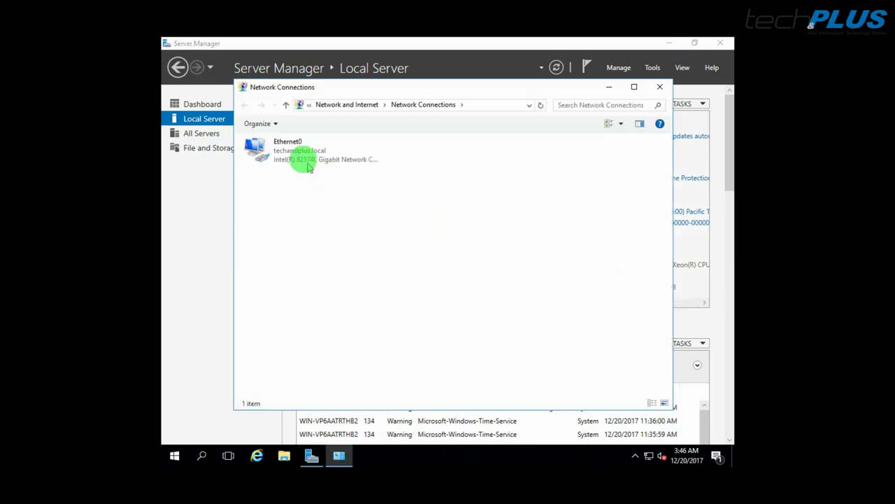
right_click(300, 160)
click(333, 263)
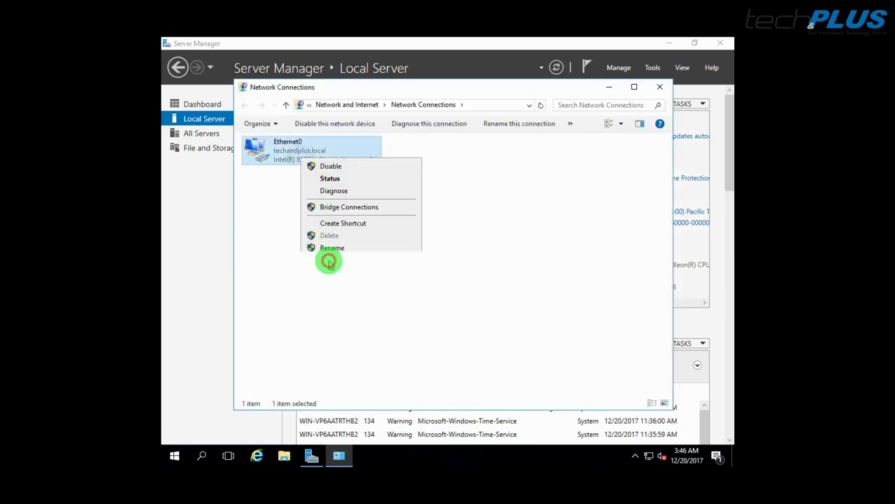
double_click(329, 253)
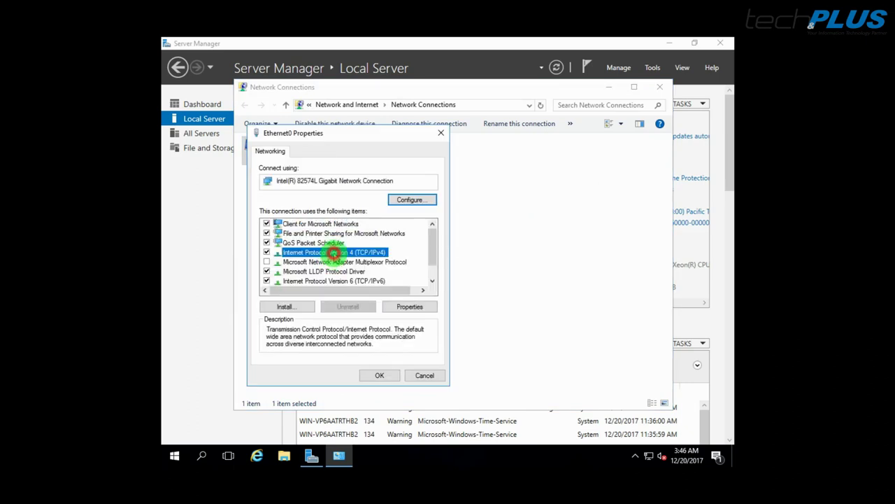
Step: Assign static IP address 192.168.18.12, subnet mask 255.255.255.0, default gateway 192.168.18.254 and preferred DNS server 192.168.18.10, and apply the adapter settings
click(316, 257)
click(388, 270)
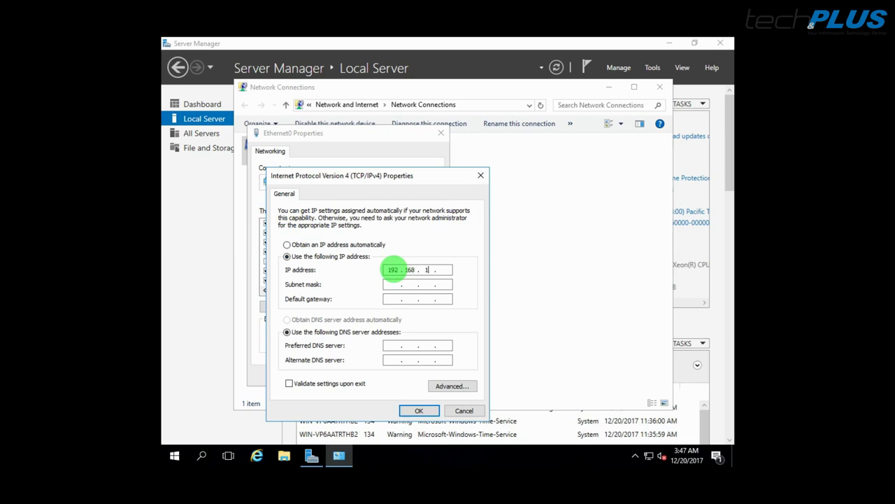
key(Tab)
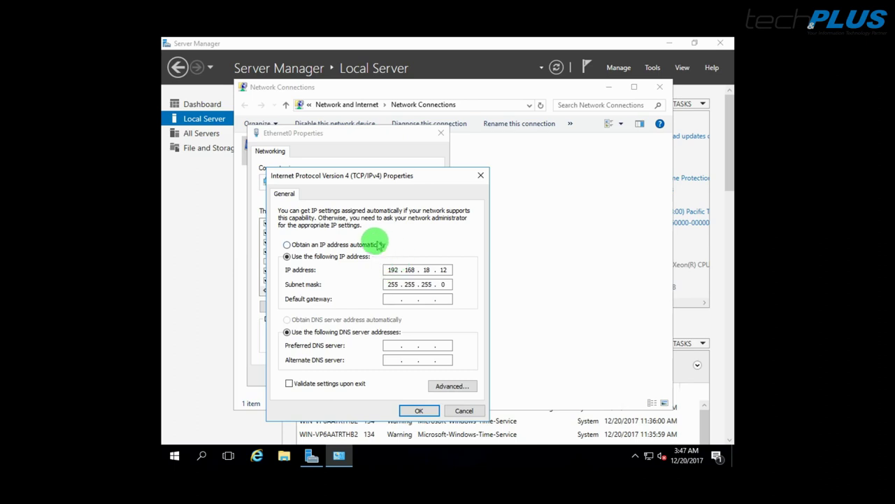
click(390, 298)
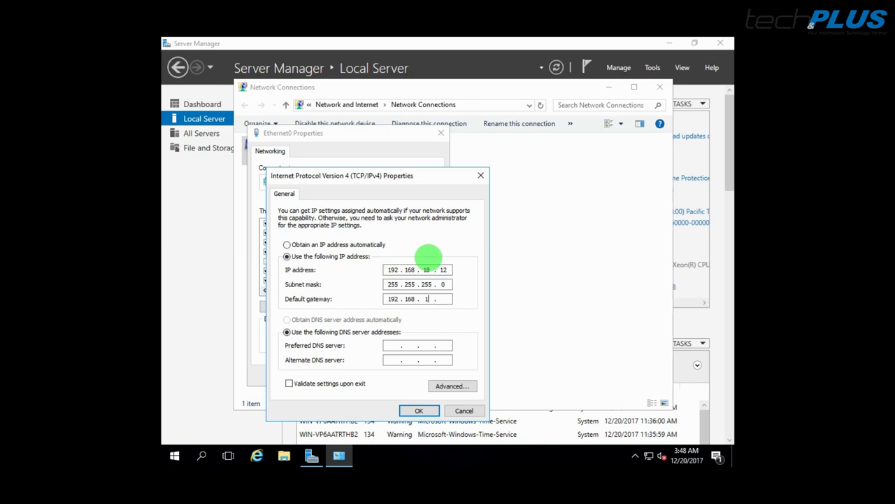
text(4)
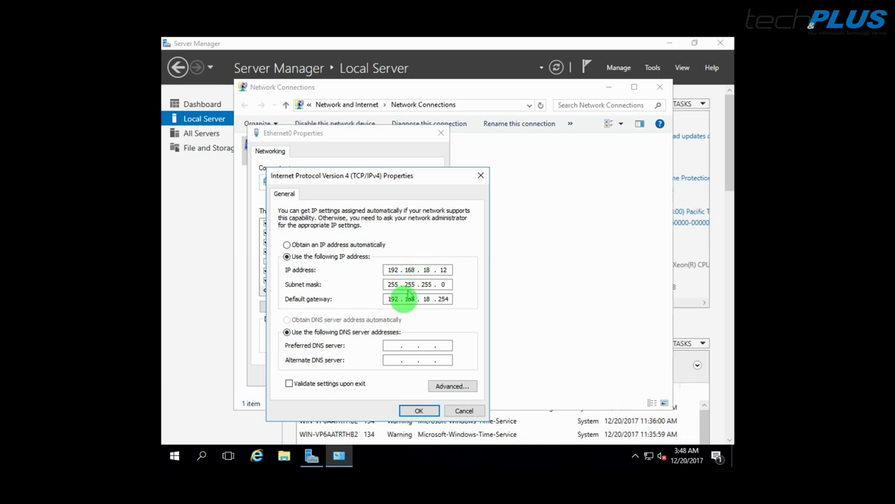
click(390, 344)
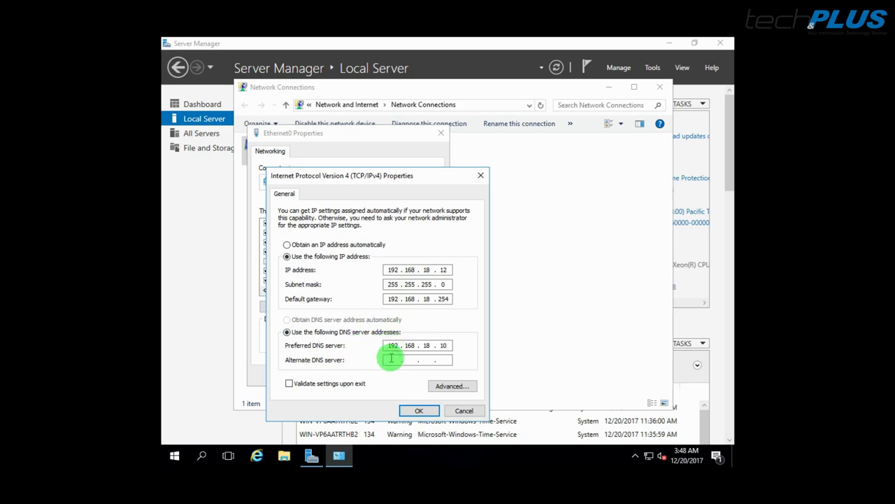
click(418, 410)
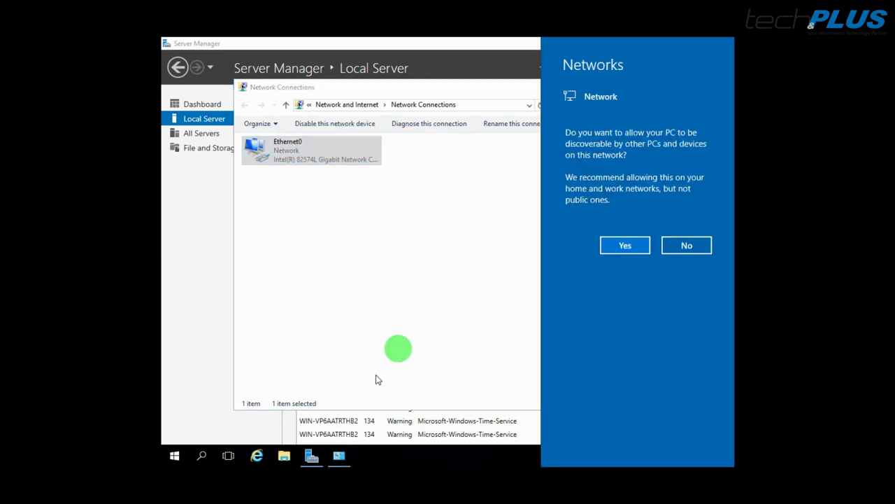
Step: Allow the PC to be discoverable on the network, close Network Connections and refresh the Local Server properties
click(625, 246)
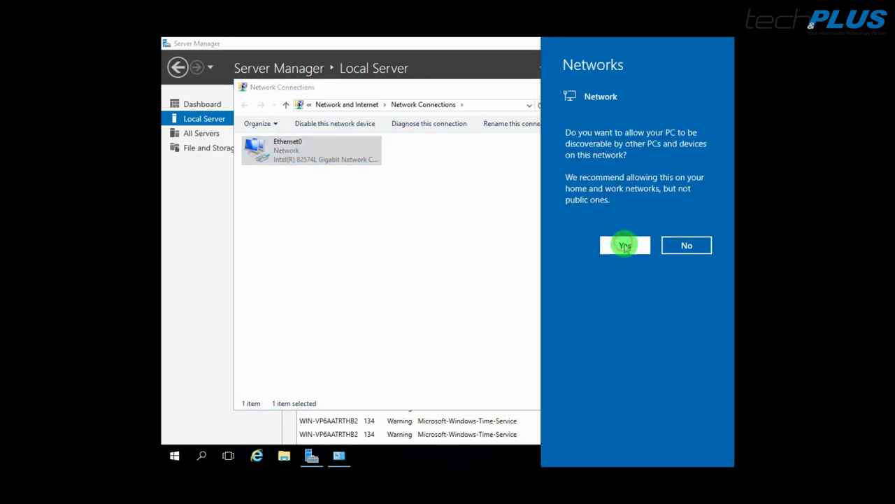
click(659, 87)
click(556, 67)
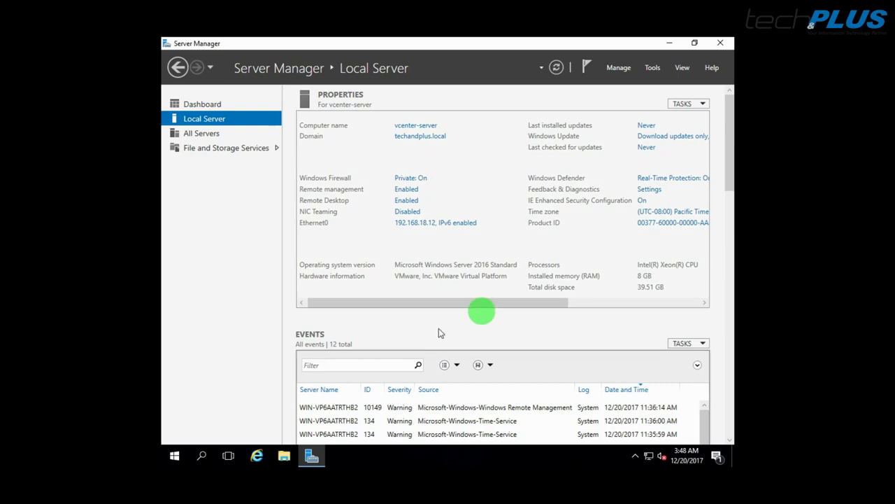
Step: Leave the vCenter-Server full-screen view, dismiss the virtual machine's Run dialog, and minimize VMware Workstation to return to the host desktop
mouse_move(630, 4)
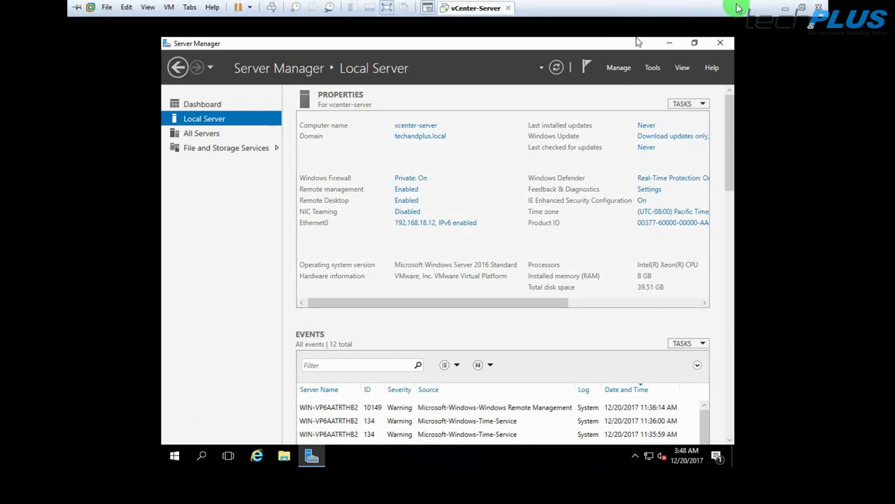
click(387, 8)
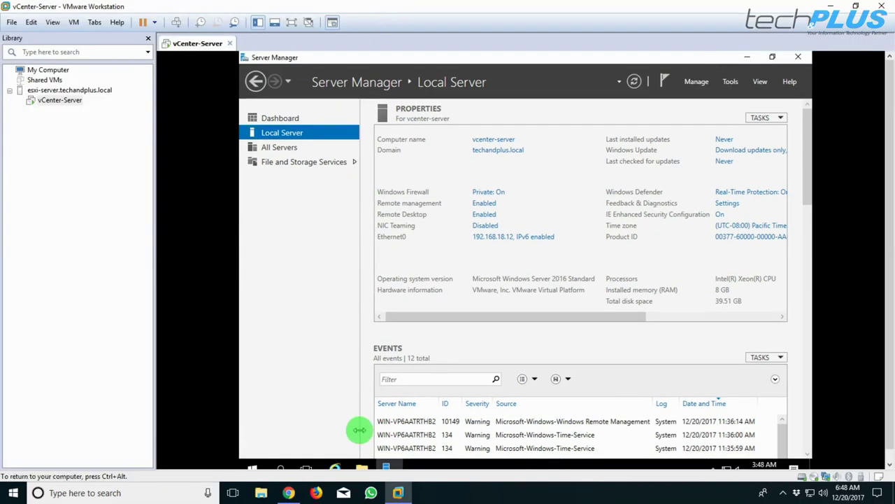
key(super+r)
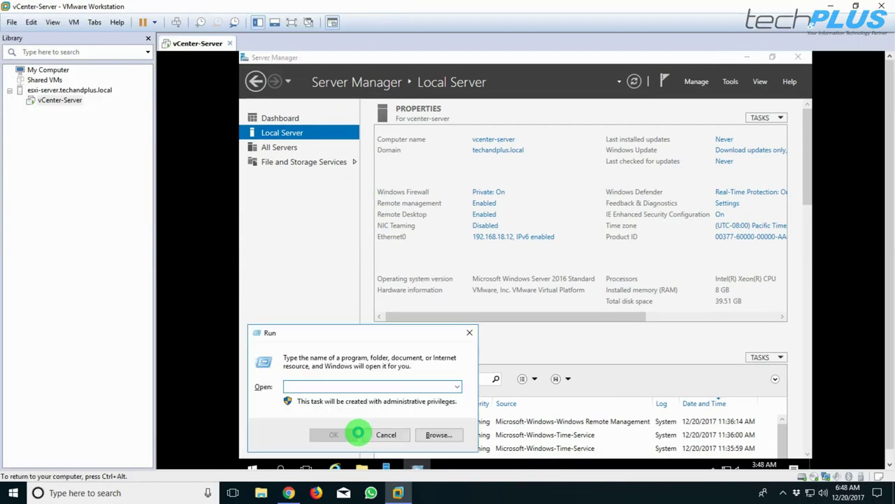
click(470, 332)
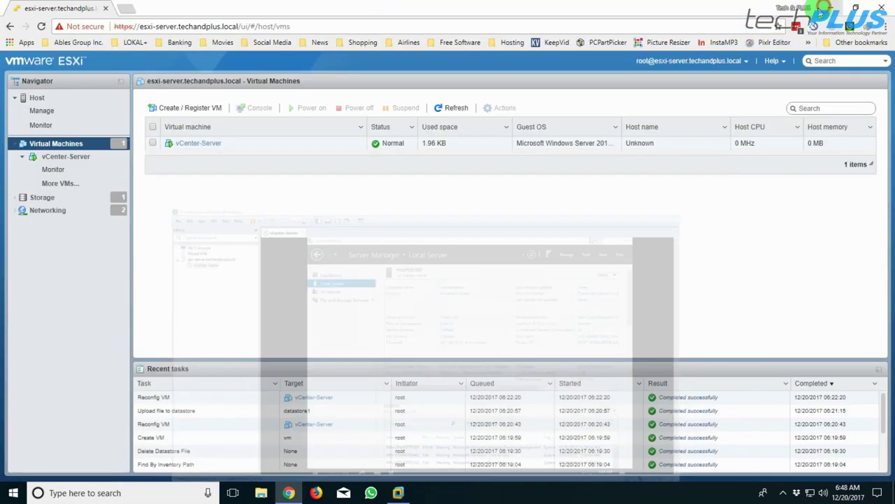
click(830, 6)
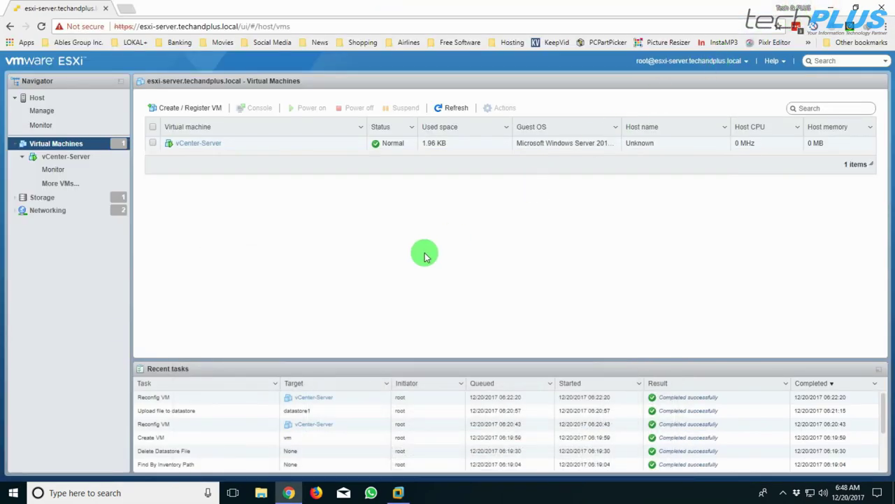
Step: Launch mstsc, connect to TP-SERVER over Remote Desktop with the saved credentials, and bring up DNS Manager there
key(super+r)
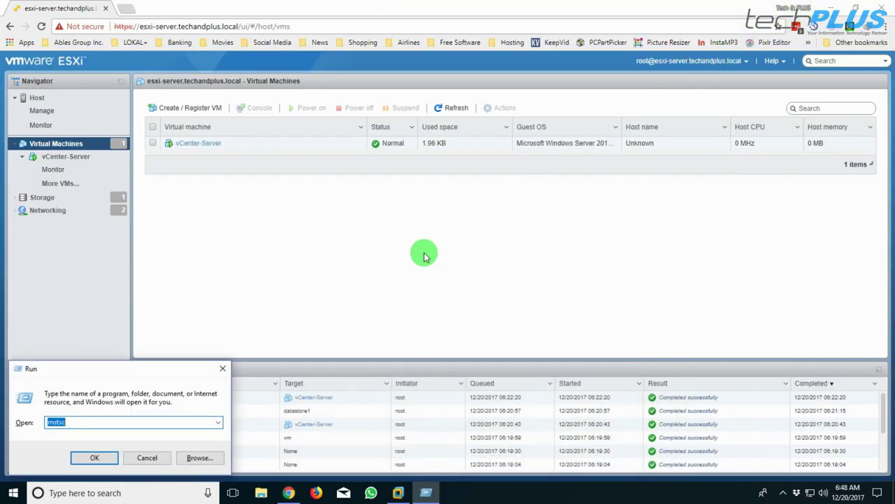
key(Return)
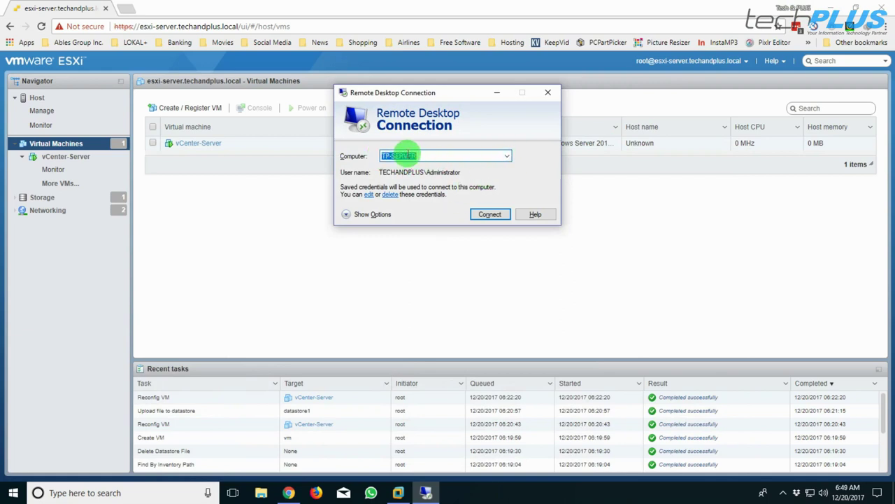
click(487, 215)
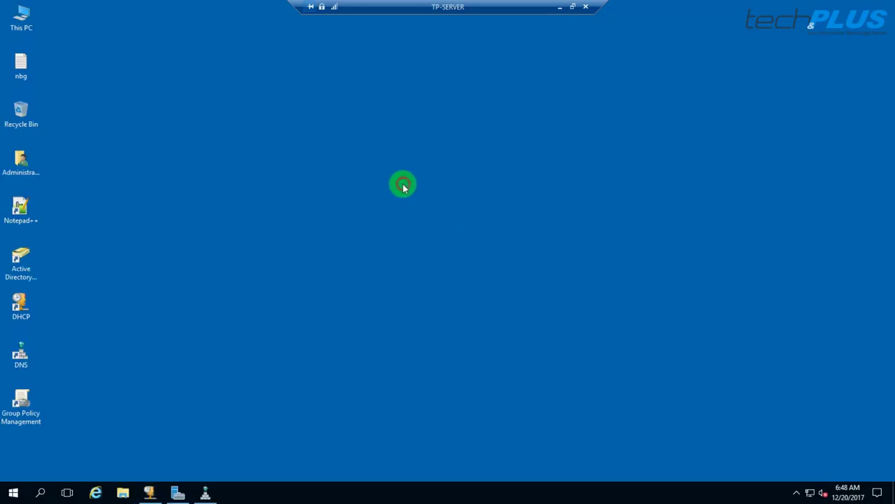
click(205, 492)
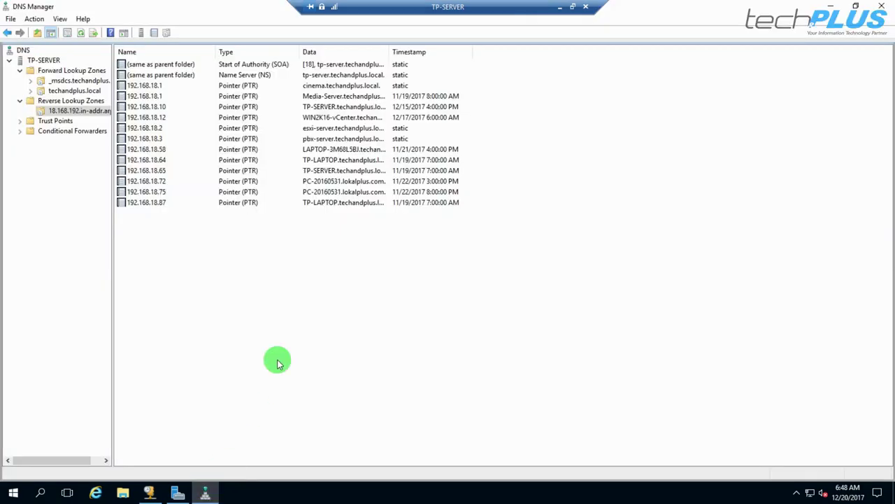
Step: Add the host record vcenter-server with IP address 192.168.18.12 and an associated PTR record to the techandplus.local forward lookup zone
click(73, 91)
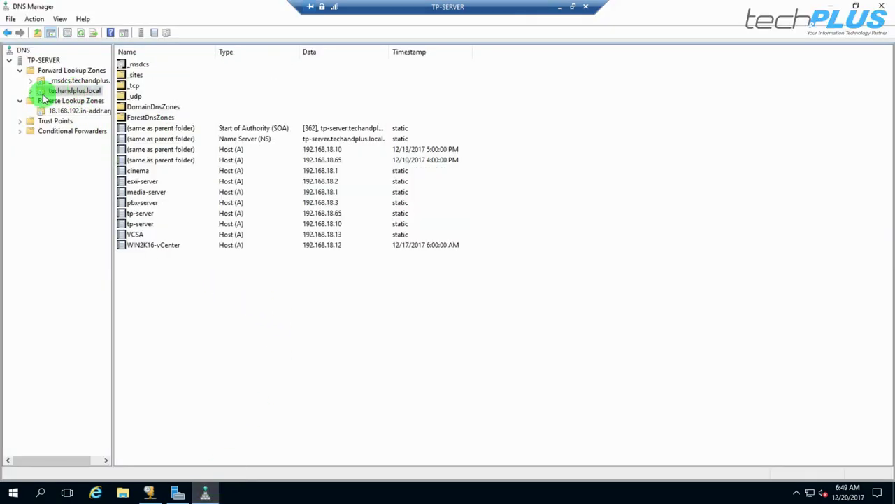
right_click(189, 280)
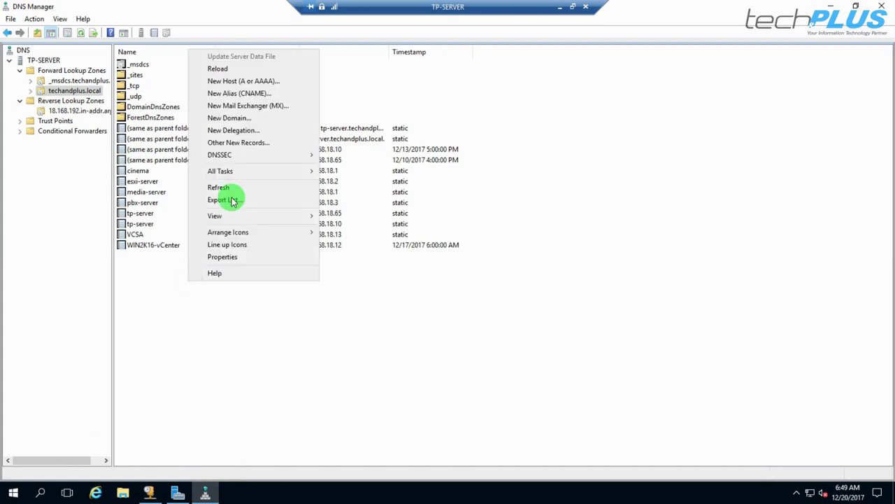
click(235, 80)
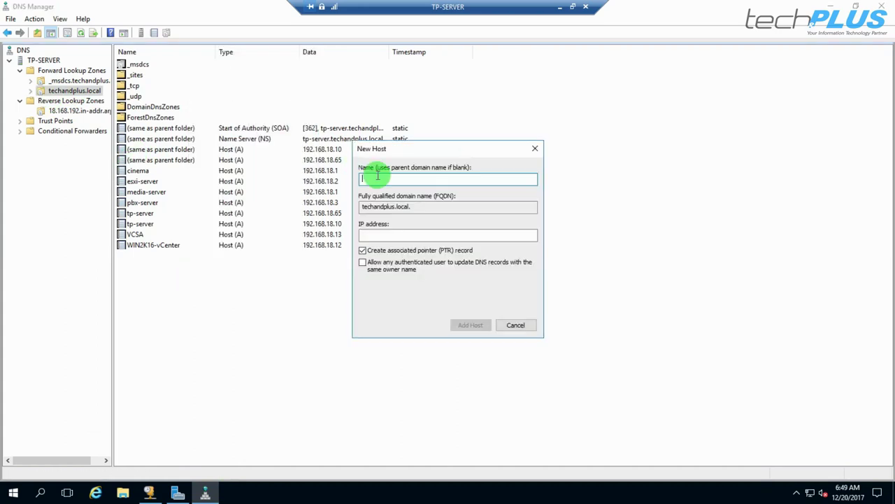
text(vcenter-server)
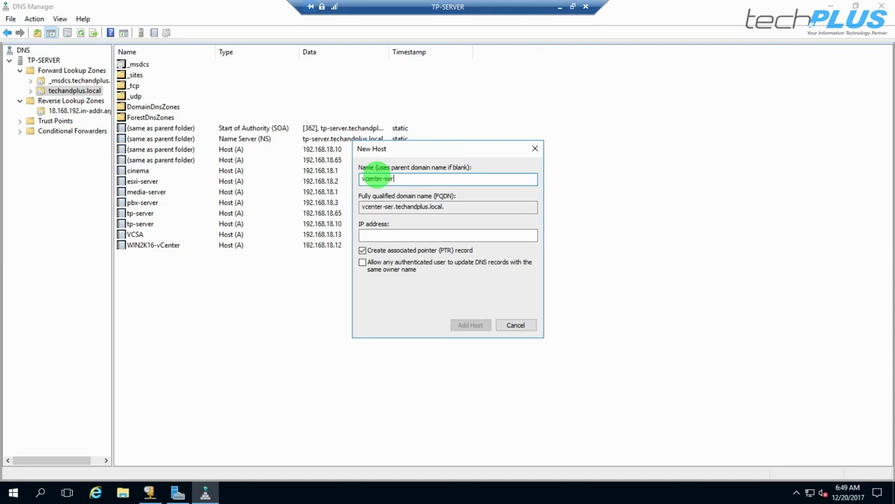
click(374, 233)
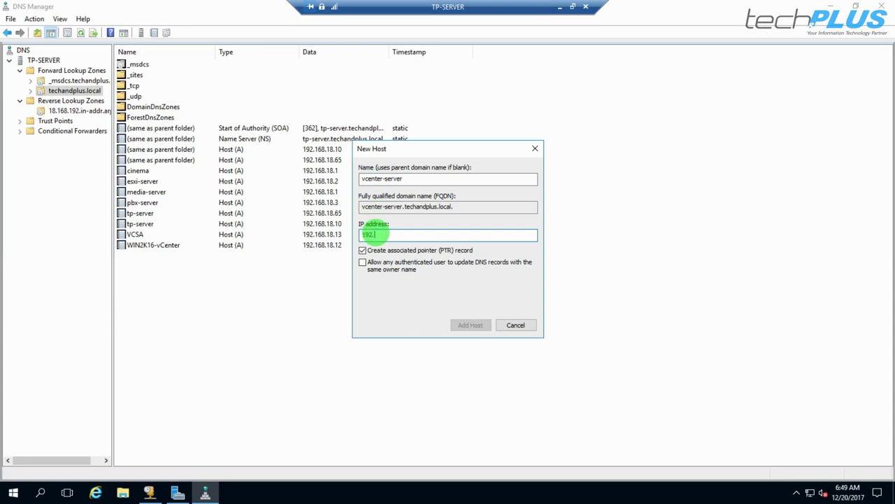
text(192.168.18.12)
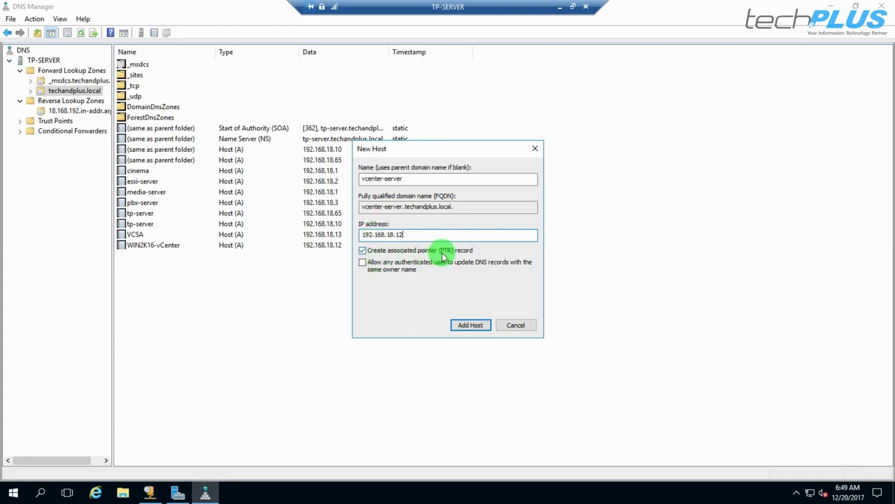
click(470, 325)
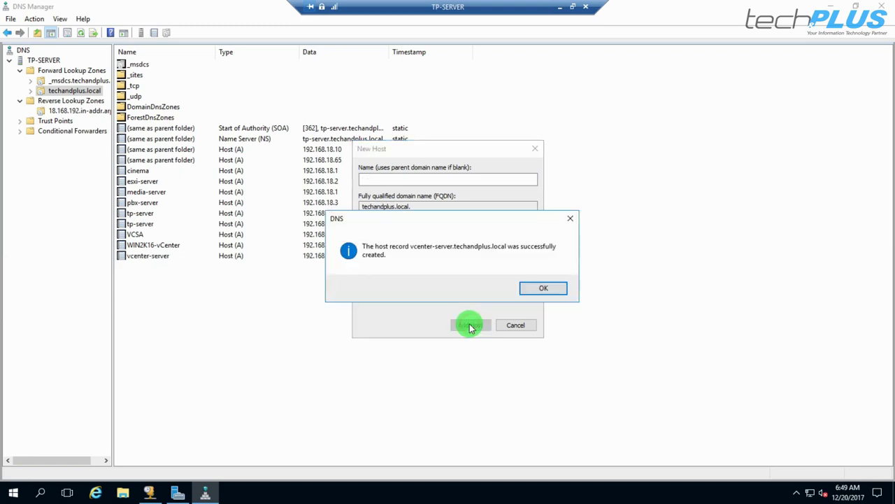
click(542, 288)
click(515, 325)
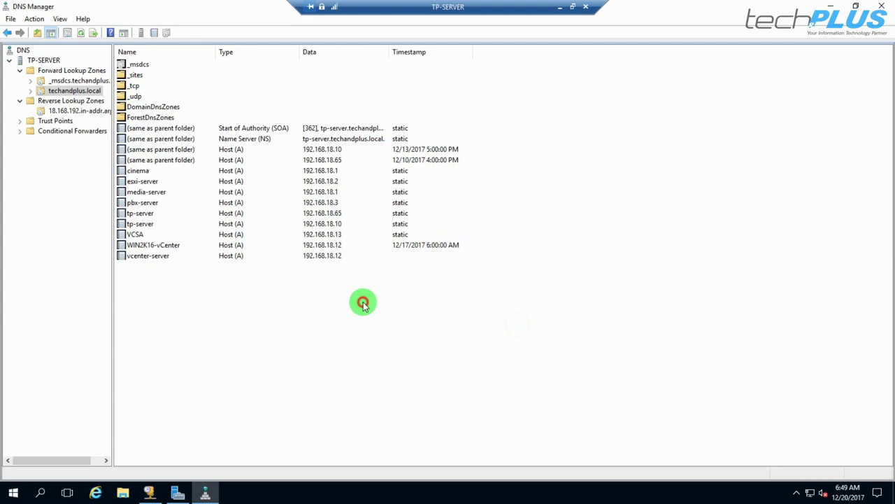
Step: Reload the 18.168.192.in-addr.arpa reverse lookup zone and check the pointer record for 192.168.18.12
click(155, 257)
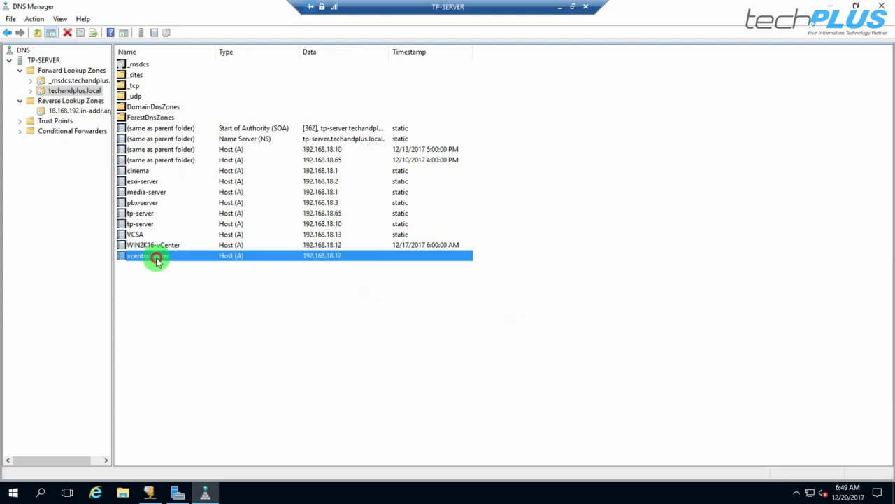
click(66, 111)
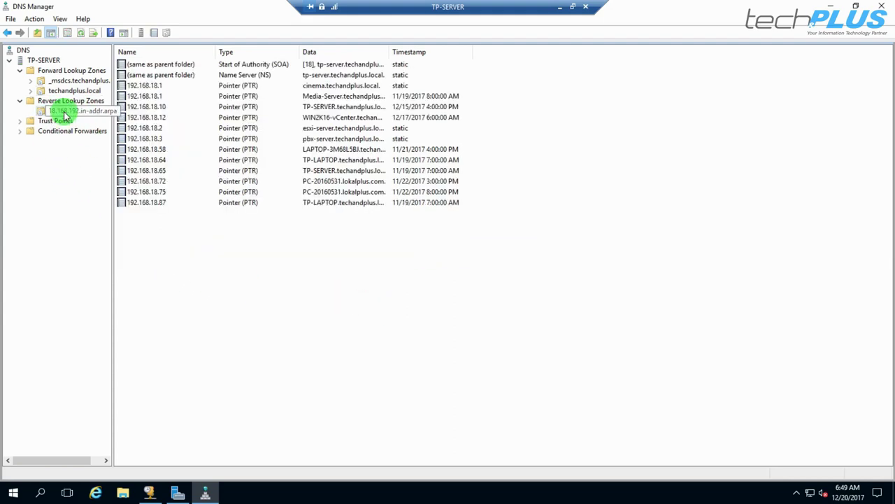
right_click(182, 235)
click(213, 254)
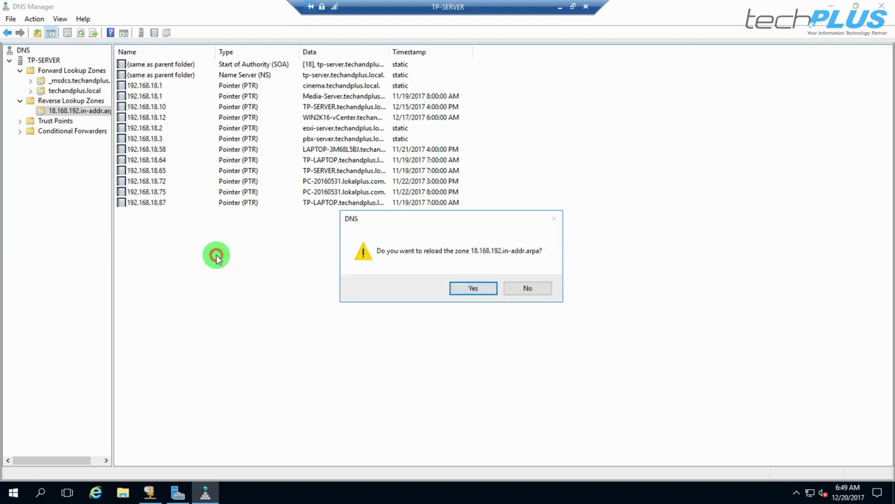
click(456, 287)
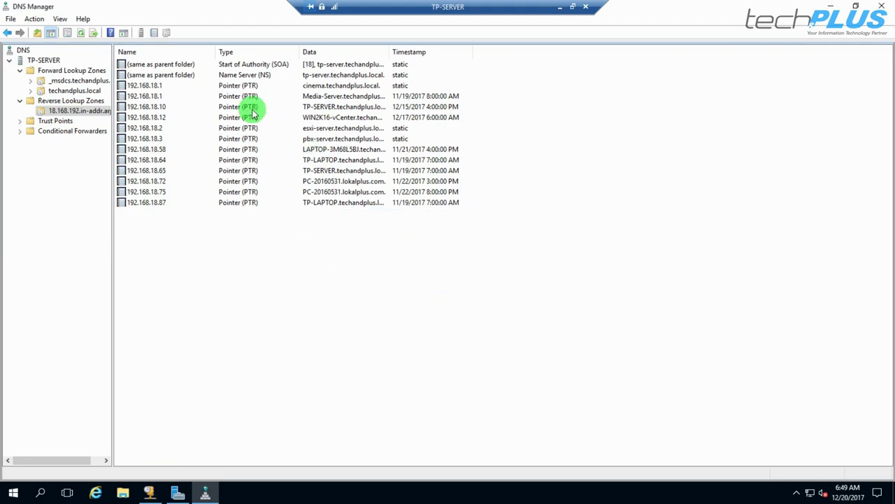
click(146, 117)
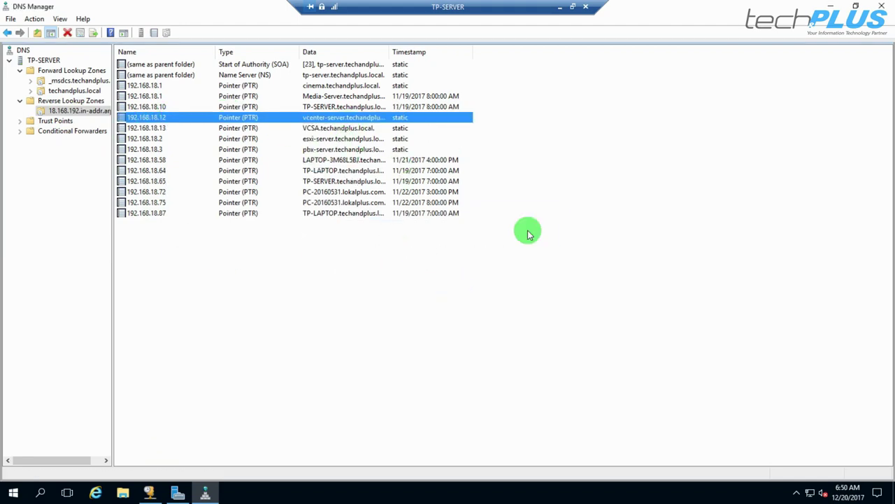
click(676, 220)
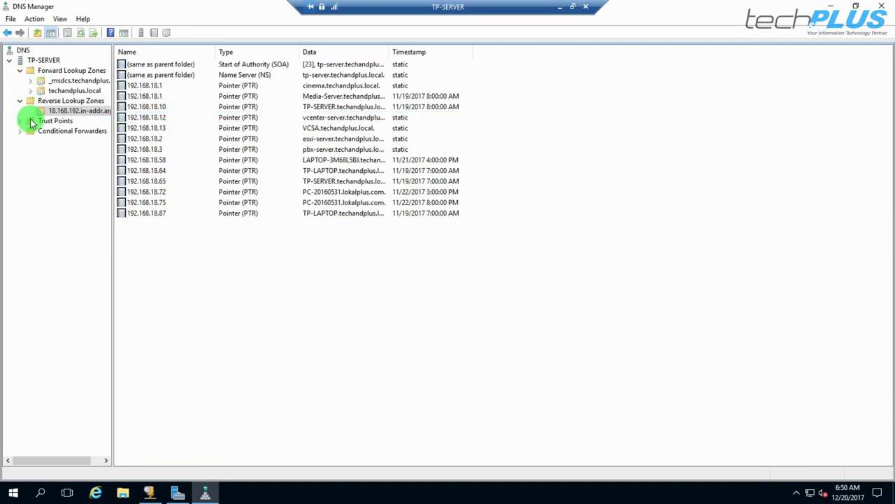
Step: Close DNS Manager, end the TP-SERVER Remote Desktop session, and return to the host with VMware Workstation minimized
click(881, 6)
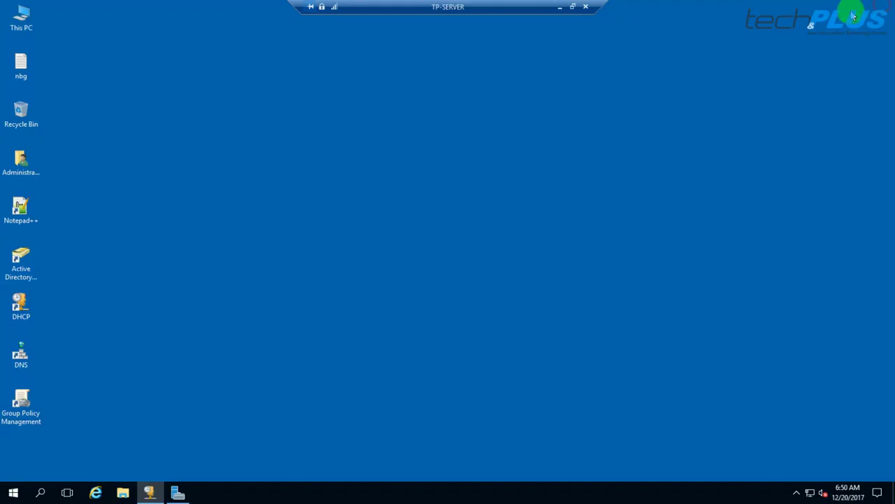
click(587, 10)
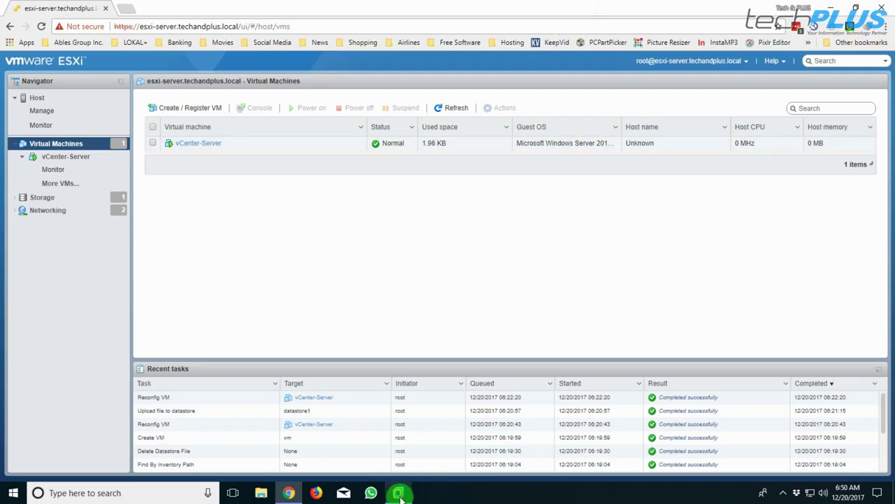
click(399, 448)
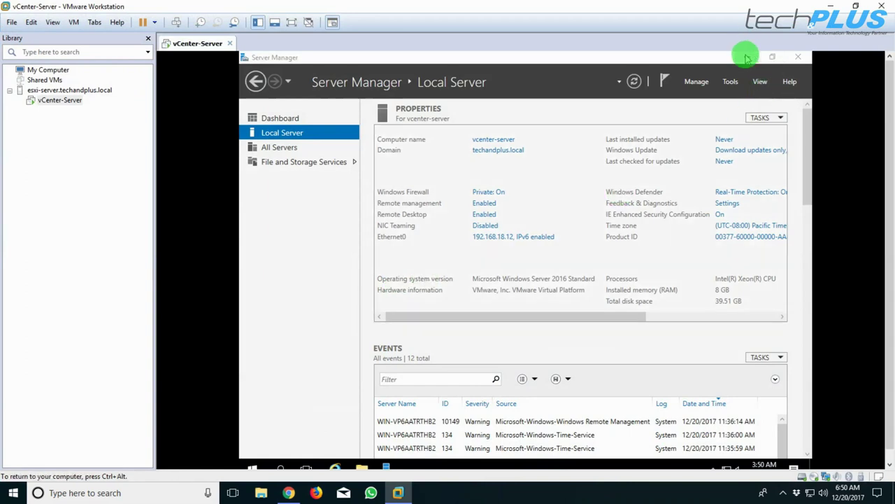
click(830, 6)
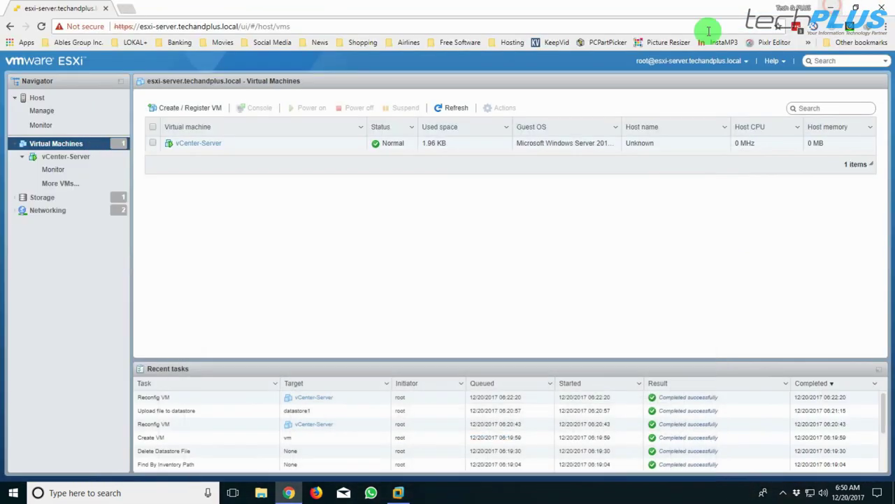
Step: Launch cmd on the host and look up vcenter-server.techandplus.local with nslookup
key(super+r)
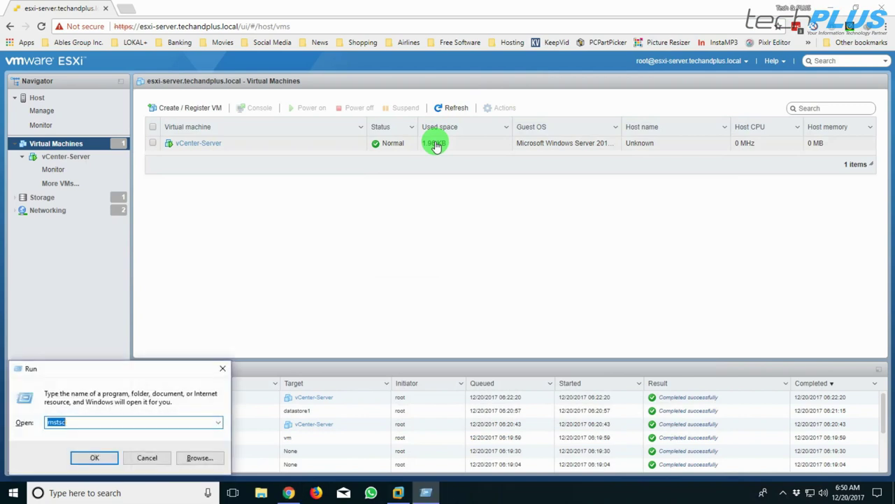
text(cmd)
key(Return)
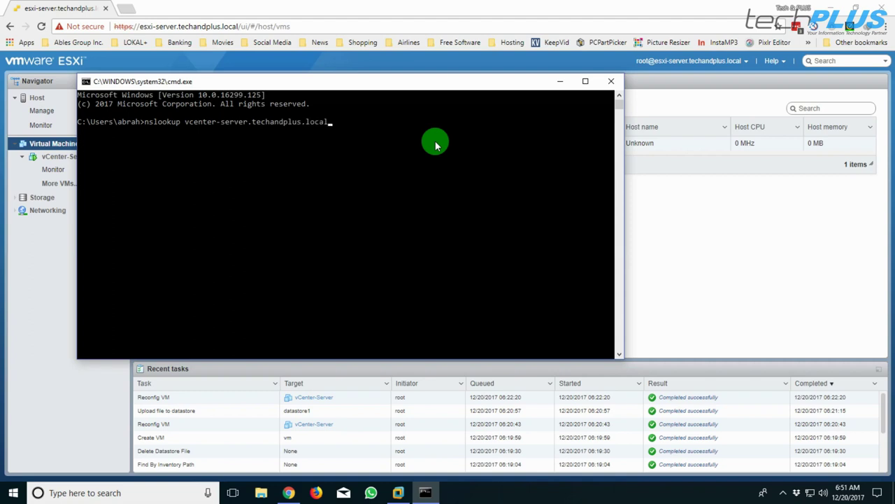
key(Return)
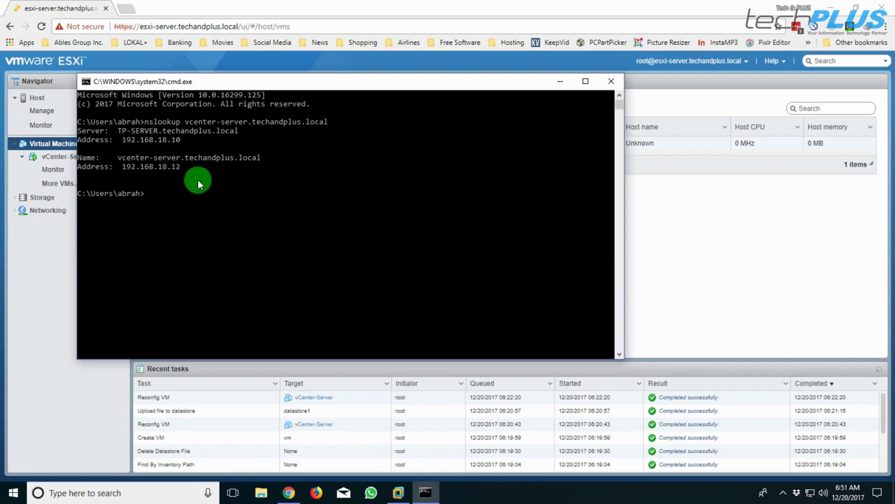
Step: Run a reverse nslookup on 192.168.18.12, check the returned host name, and exit the command prompt
key(Up)
key(Return)
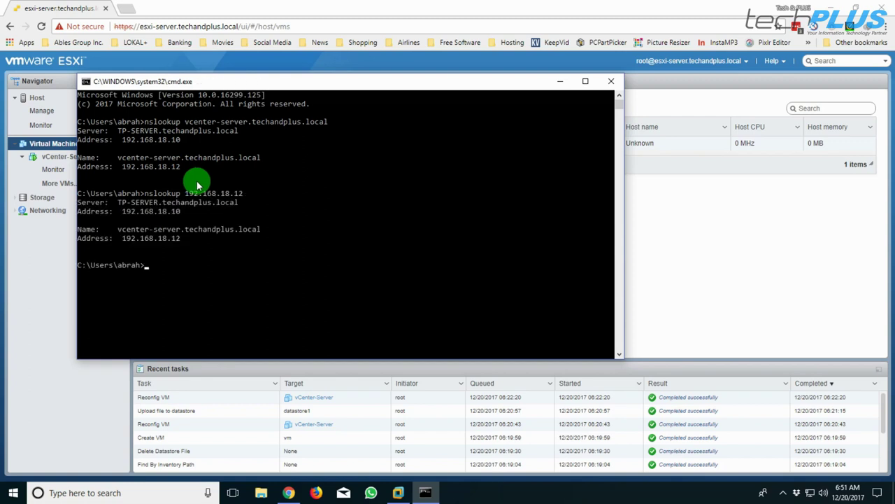
drag(119, 233, 258, 233)
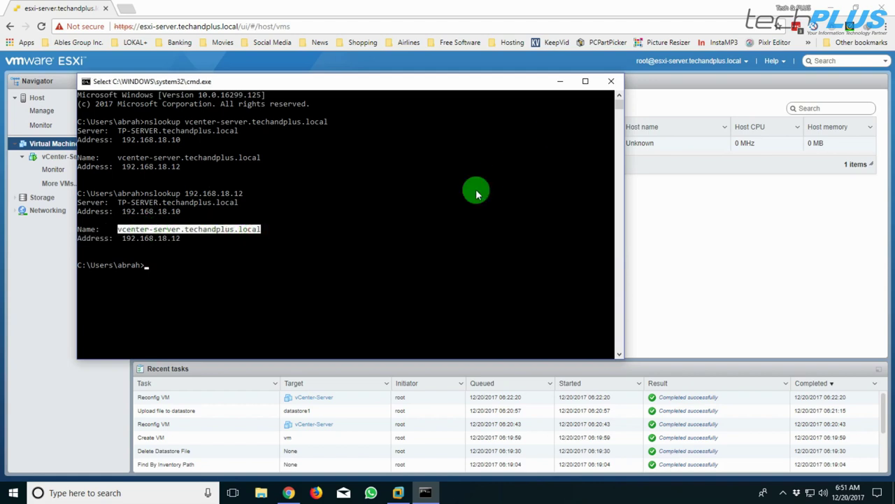
click(379, 283)
text(exit)
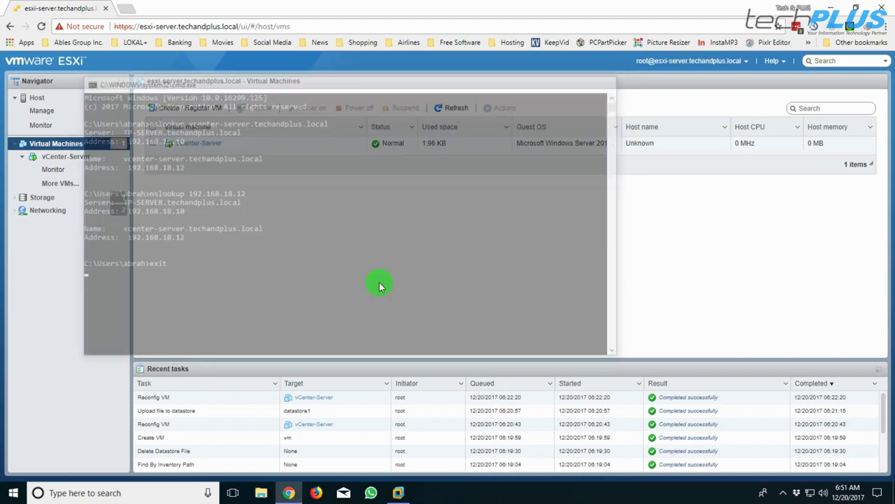
key(Return)
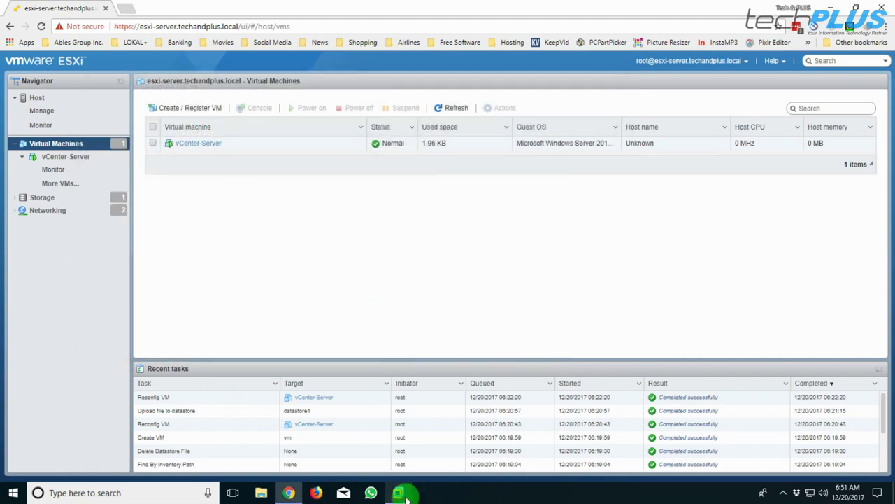
Step: Switch to VMware Workstation, show vCenter-Server full screen, and restart its Windows Server with the reason Other (Unplanned)
mouse_move(398, 489)
click(404, 456)
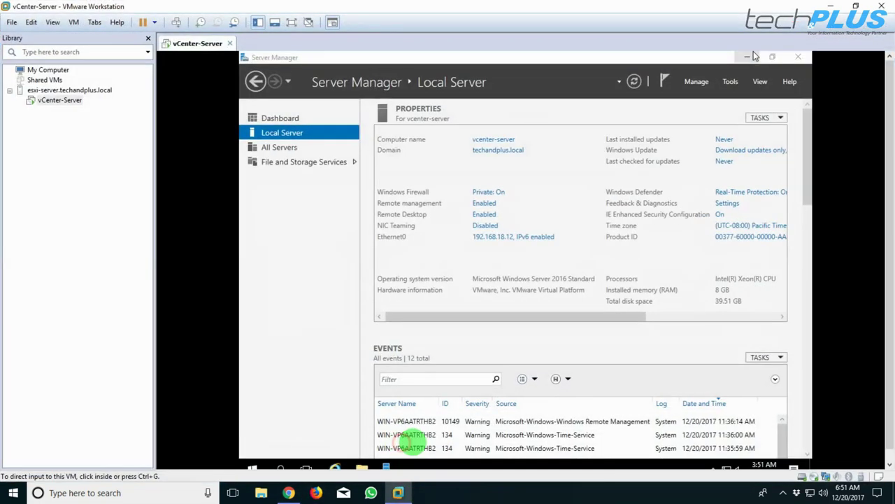
click(291, 22)
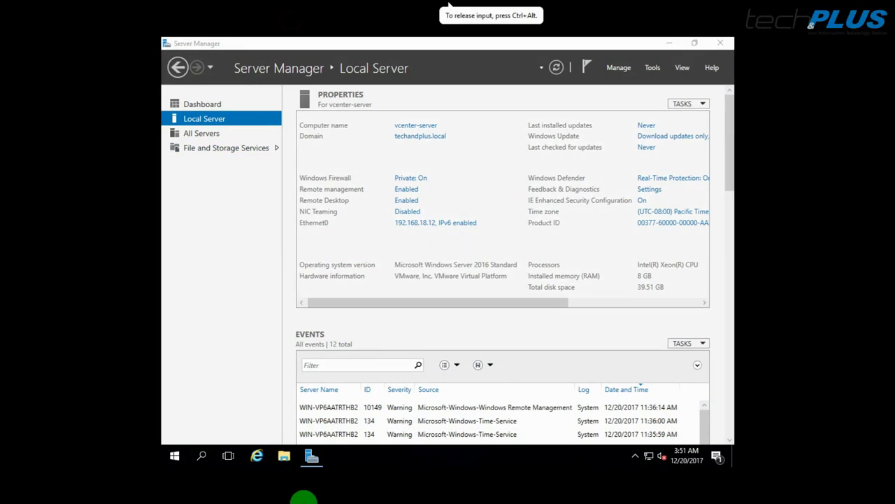
right_click(175, 458)
click(282, 421)
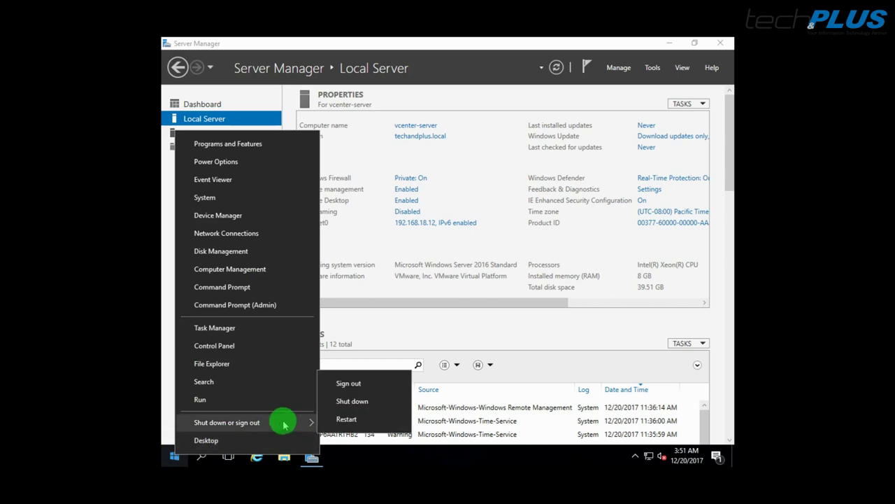
click(343, 419)
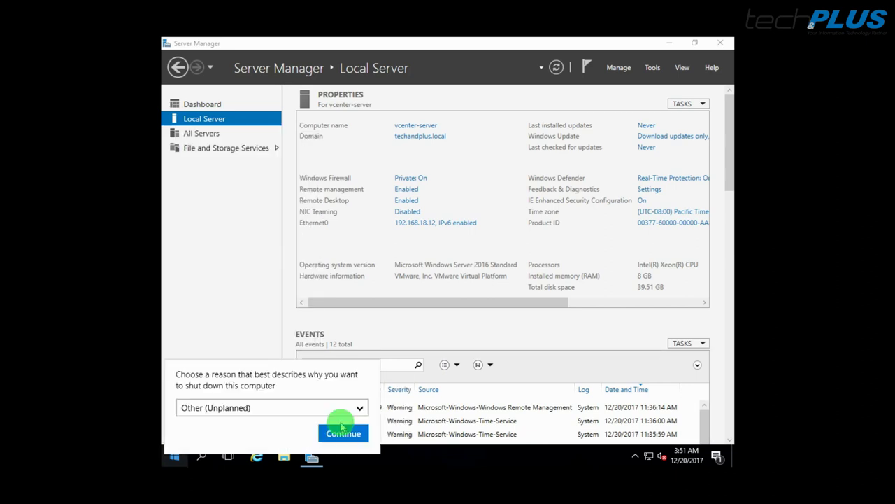
click(343, 429)
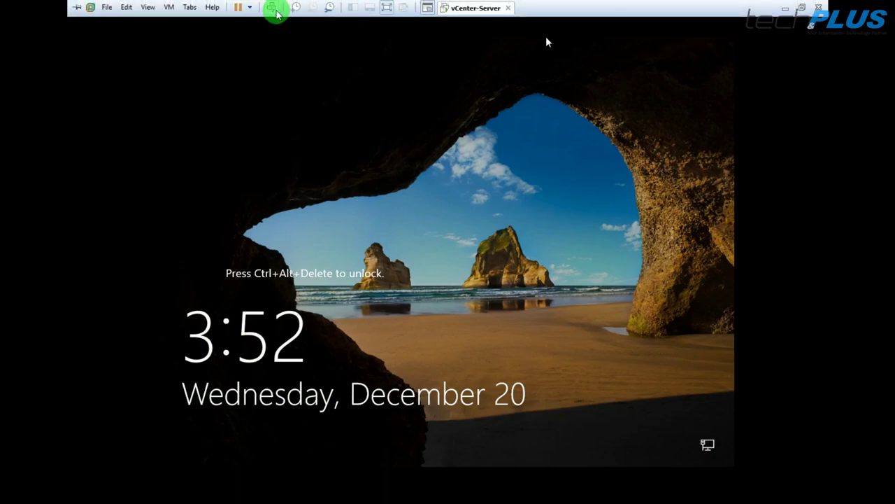
Step: Unlock the restarted virtual machine and sign in as the other user TECHANDPLUS\Administrator with the account password
click(274, 6)
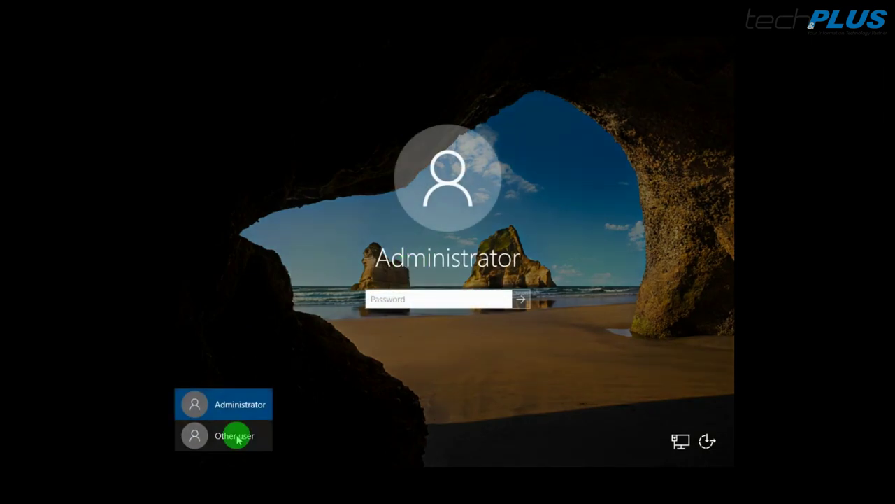
click(237, 437)
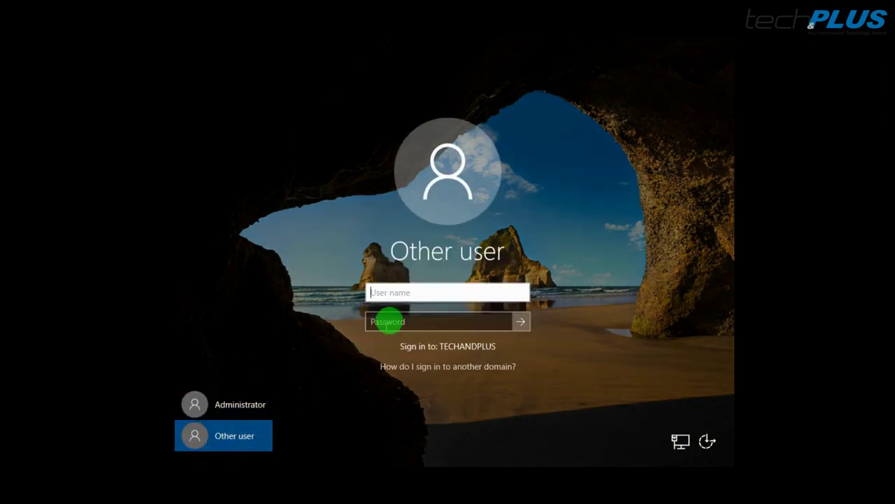
text(TECHANDPLUS\Administrator)
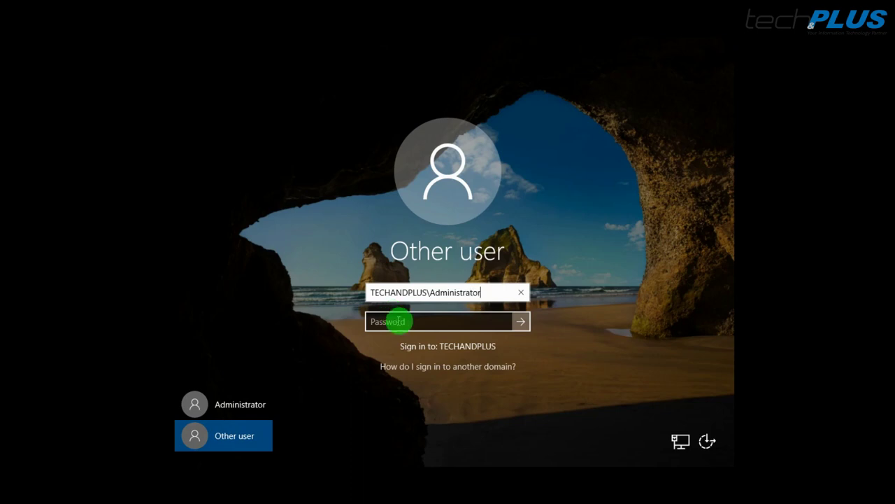
click(398, 322)
text(P)
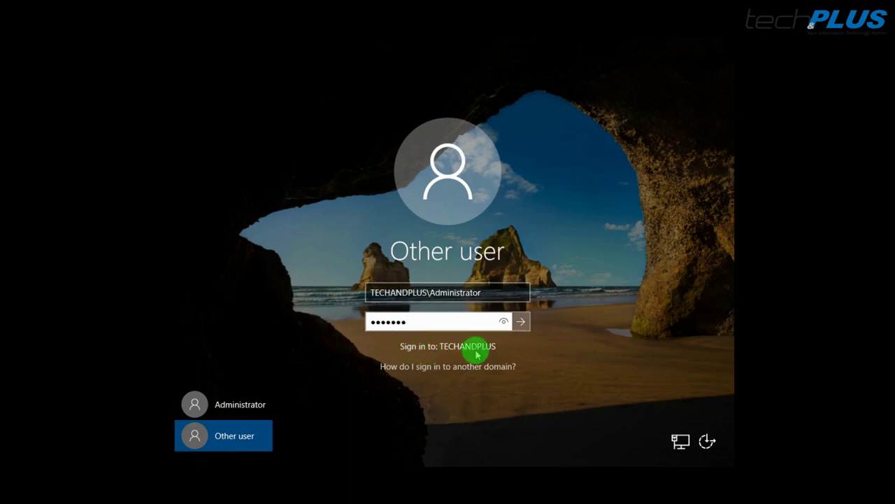
click(521, 323)
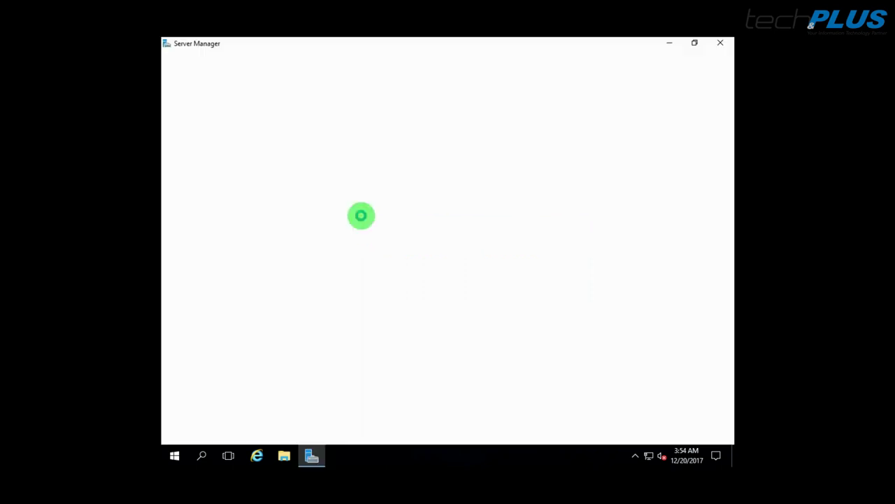
Step: Set the local server's time zone to (UTC-05:00) Eastern Time (US & Canada) and refresh the Server Manager properties
click(203, 105)
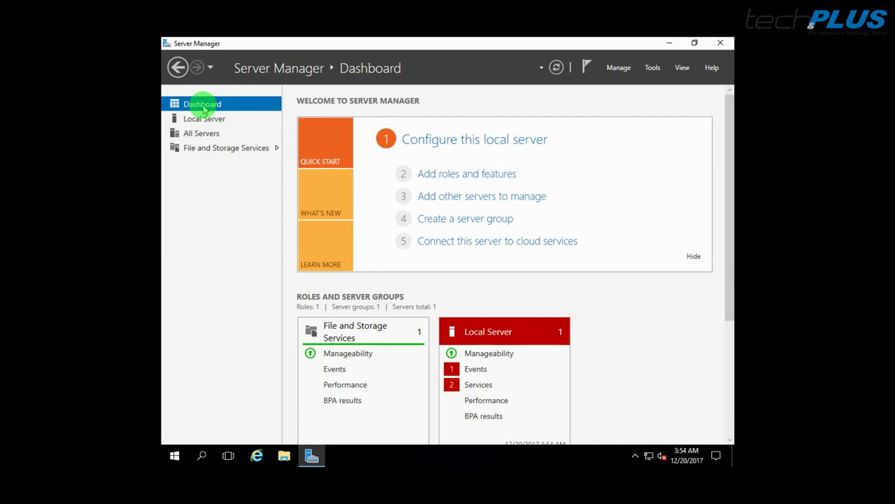
click(208, 119)
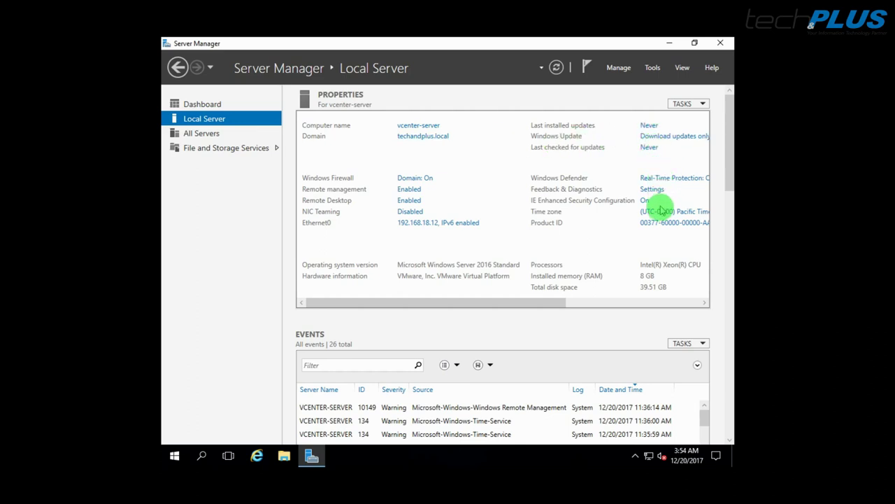
click(663, 212)
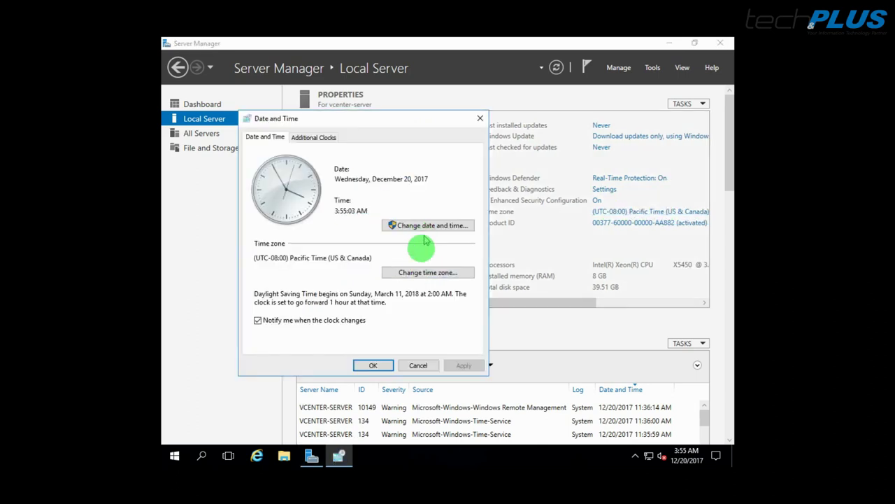
click(422, 272)
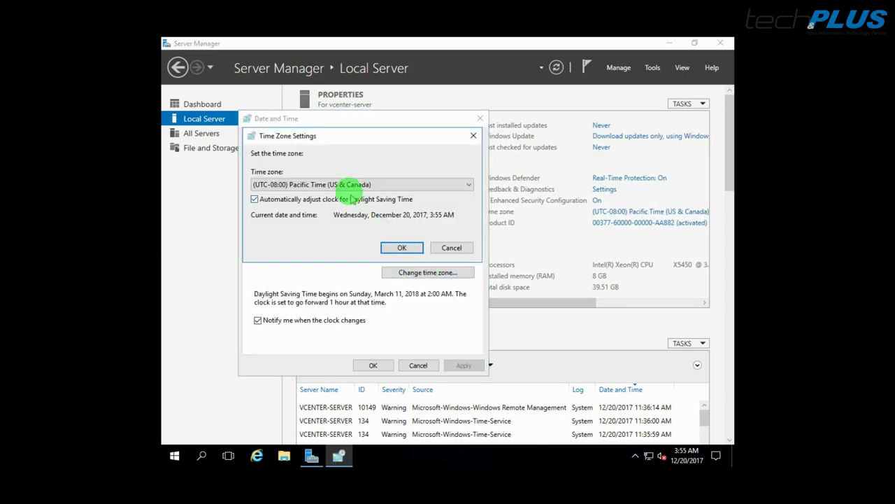
click(345, 184)
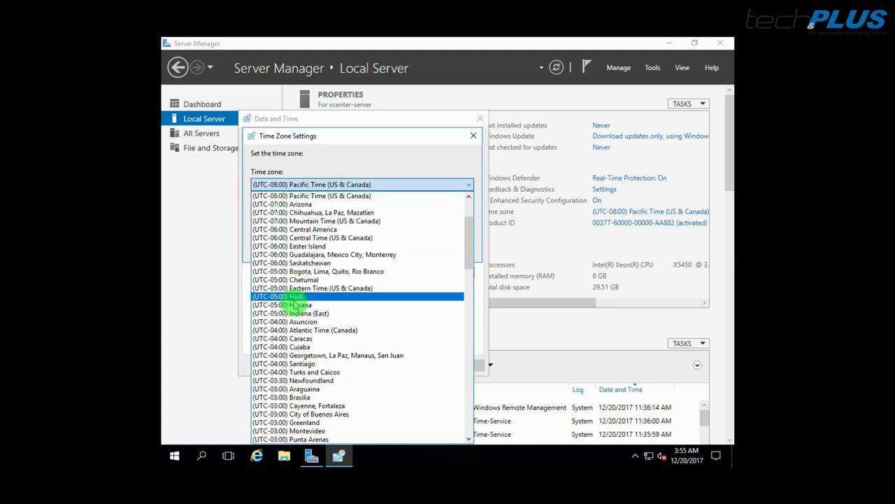
click(307, 288)
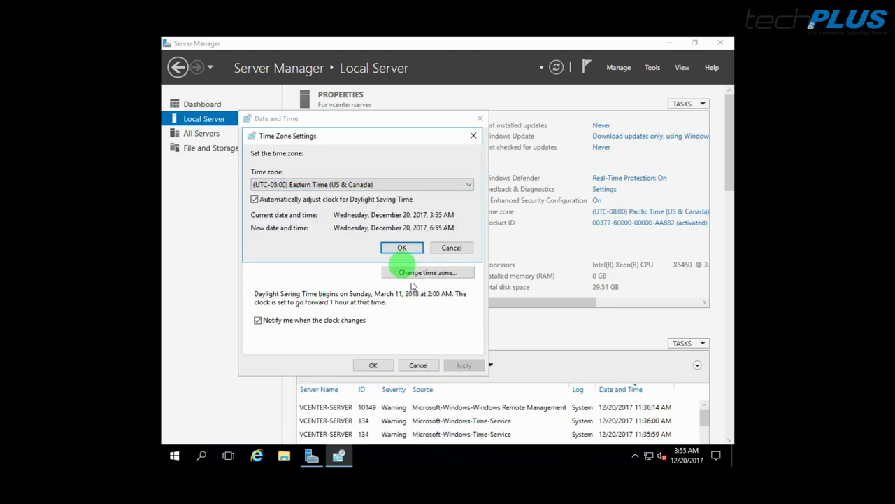
click(395, 245)
click(370, 362)
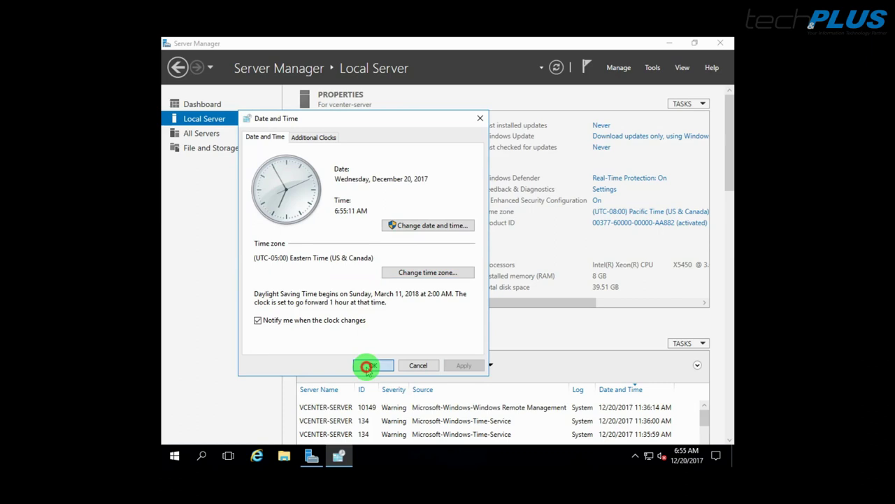
click(557, 67)
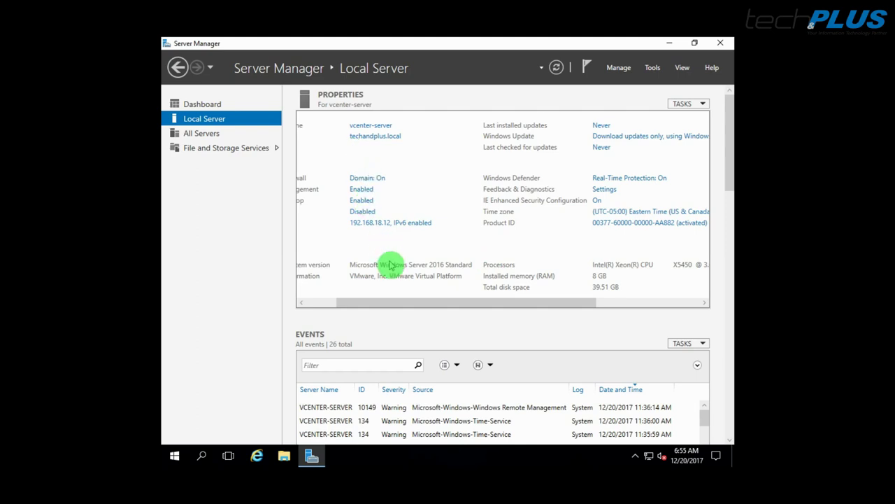
Step: Minimize the virtual machine, launch Remote Desktop Connection on the host with mstsc, and specify VCENTER-SERVER as the computer
drag(400, 302, 336, 300)
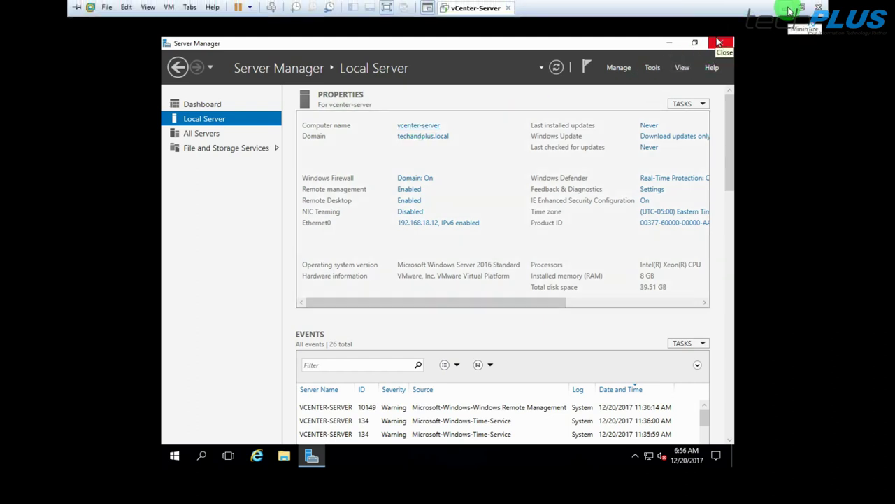
click(778, 11)
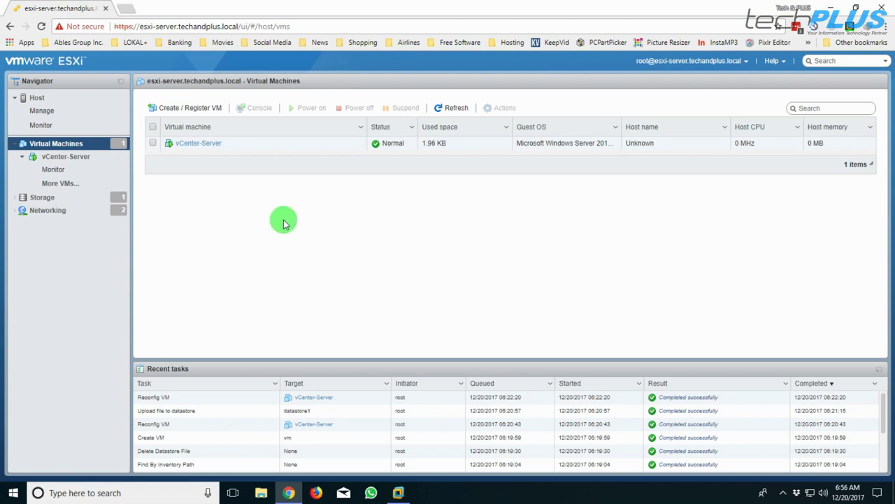
key(super+r)
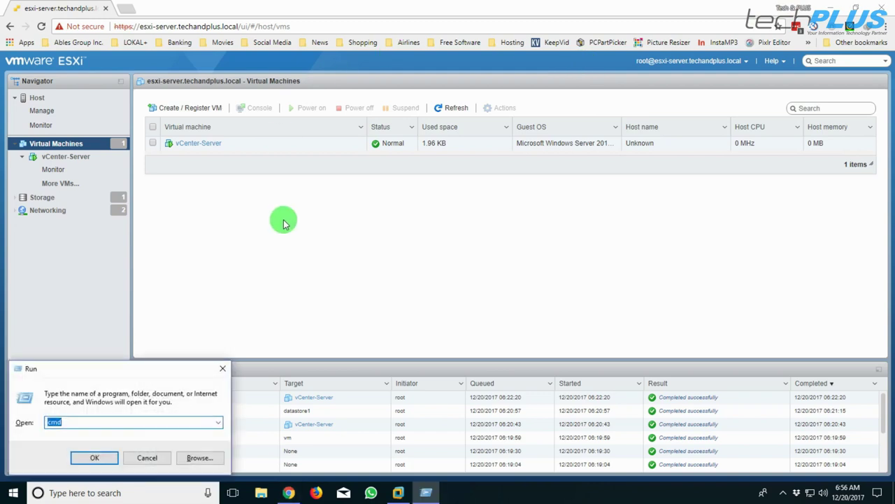
text(mstsc)
key(Return)
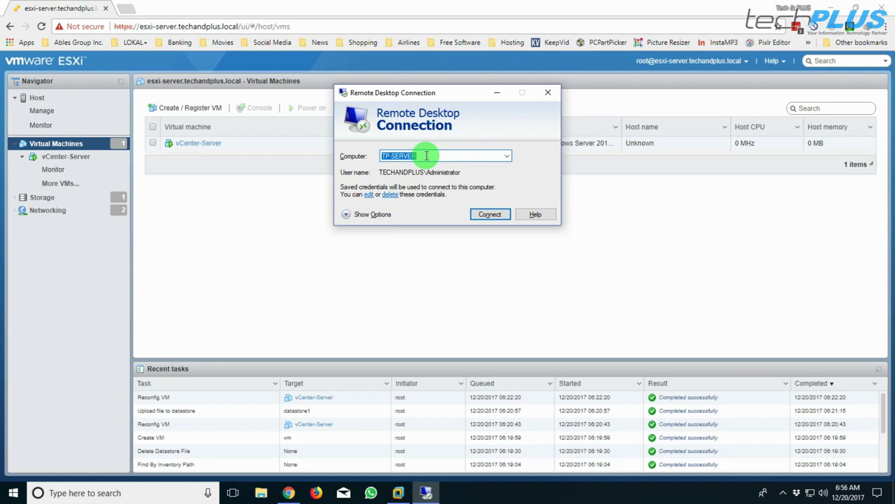
text(VCENTER)
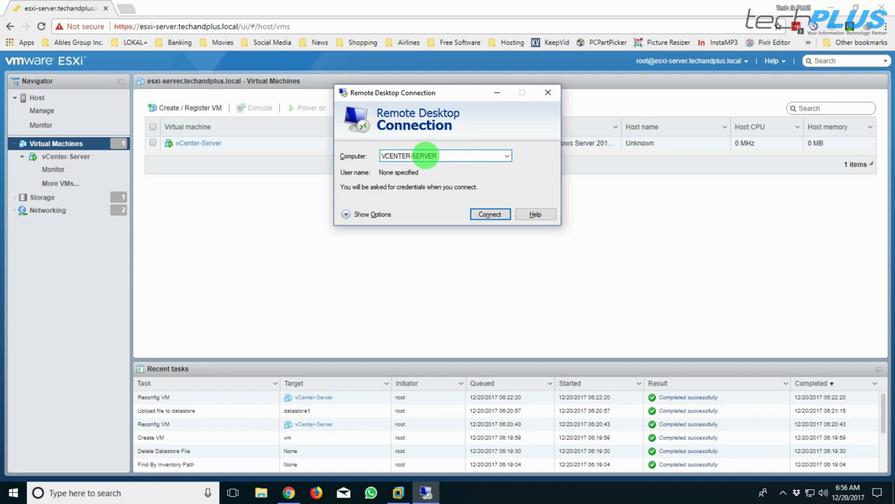
click(487, 214)
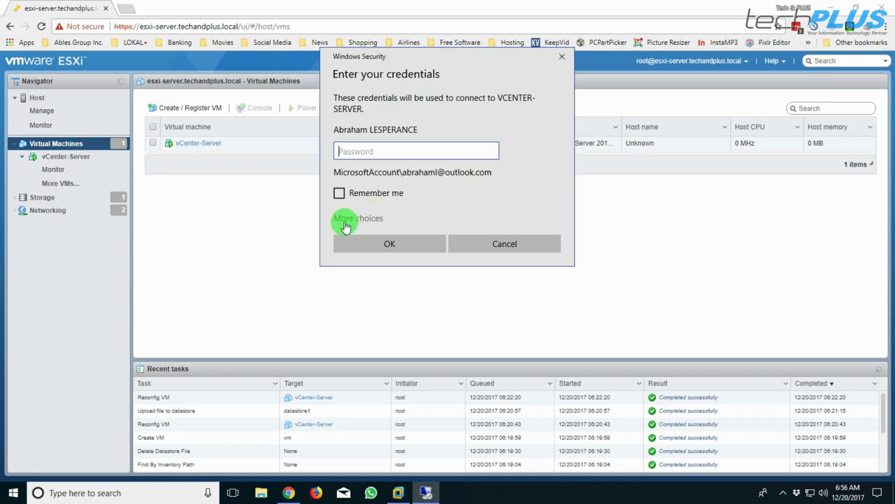
click(358, 220)
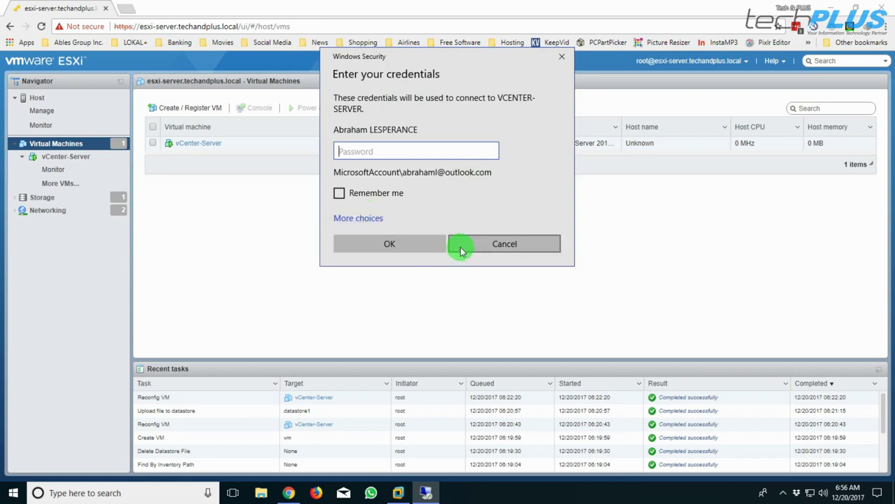
click(482, 244)
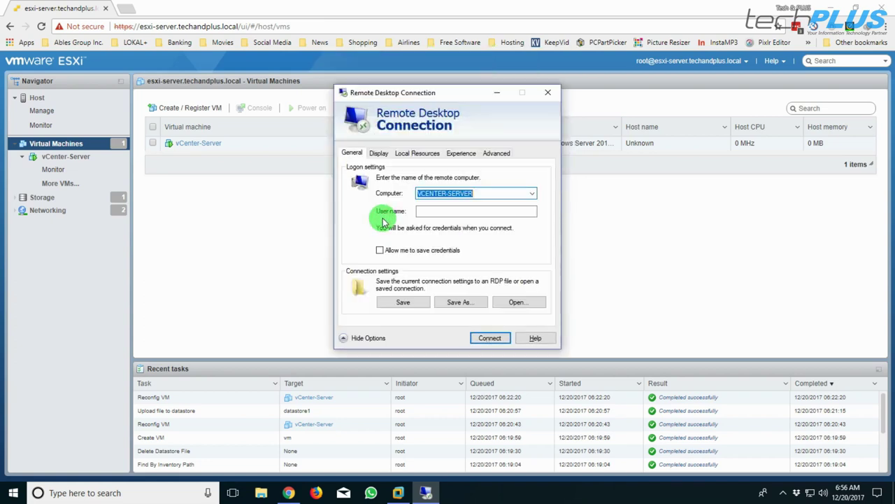
Step: Set the user name to TECHANDPLUS\Administrator, allow saving credentials, save the connection settings, and connect to VCENTER-SERVER with the account password
click(419, 210)
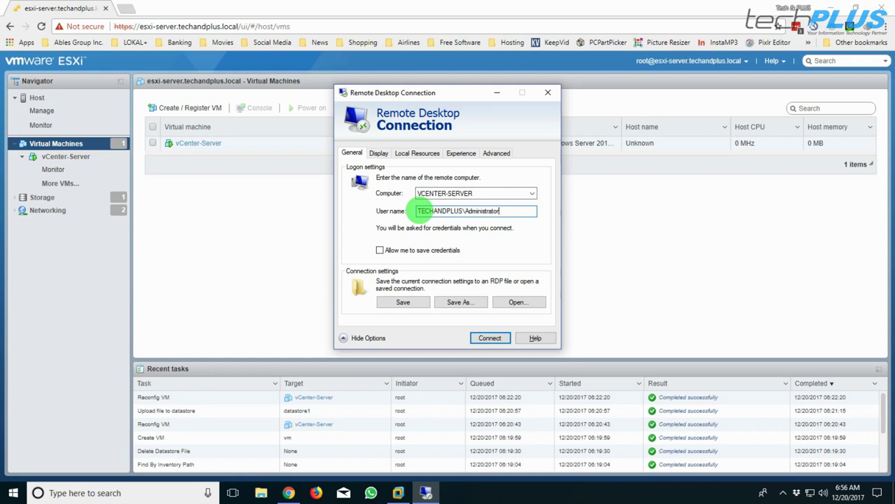
click(380, 251)
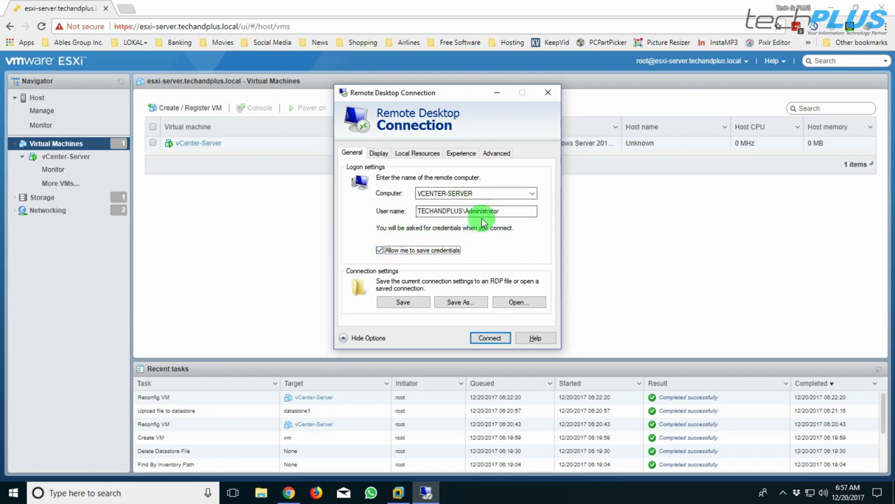
click(406, 305)
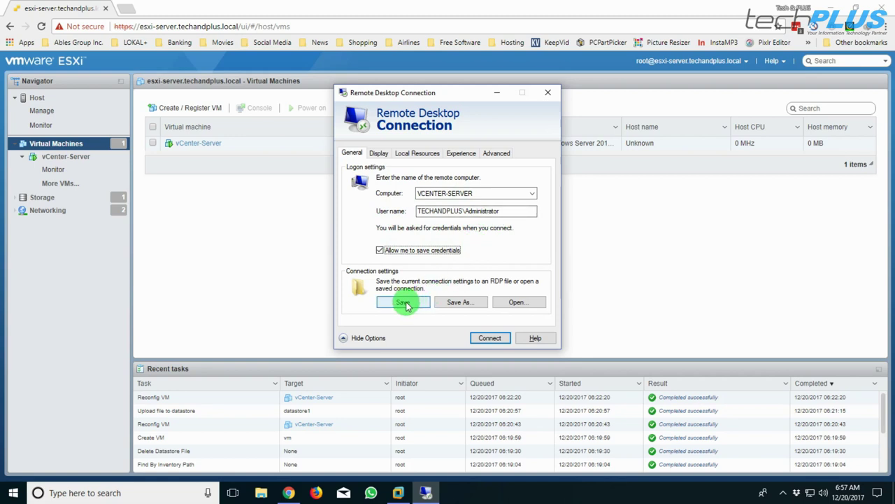
click(490, 338)
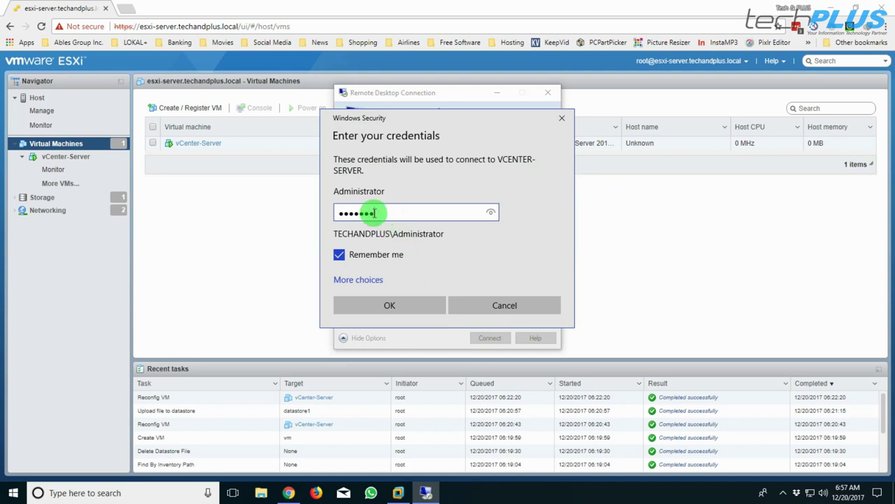
click(392, 306)
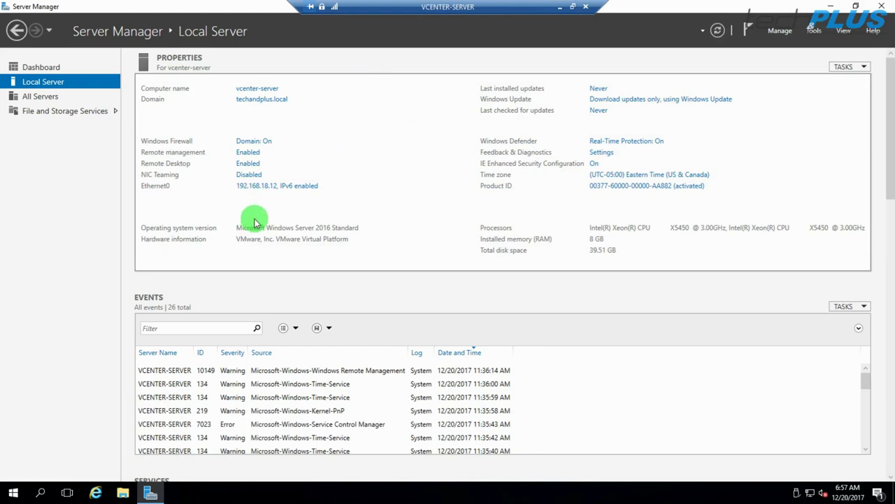
Step: Start a Windows Update check from the local server properties and minimize the Settings window
click(654, 100)
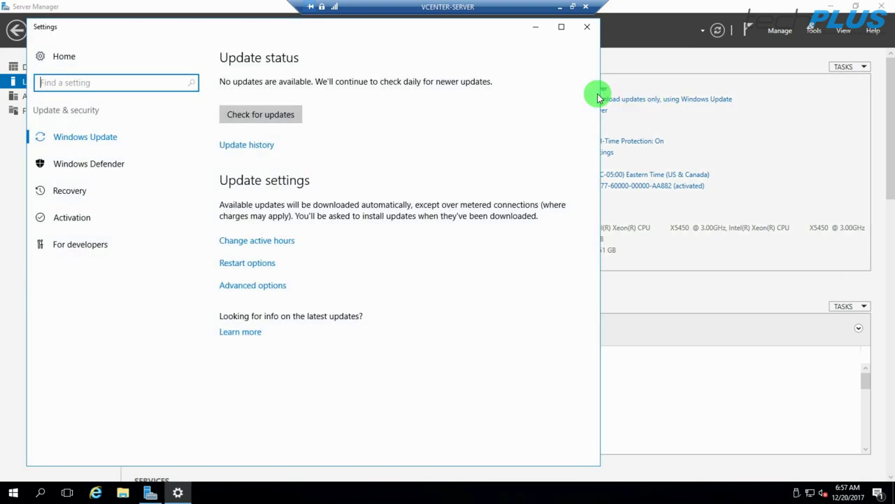
click(252, 114)
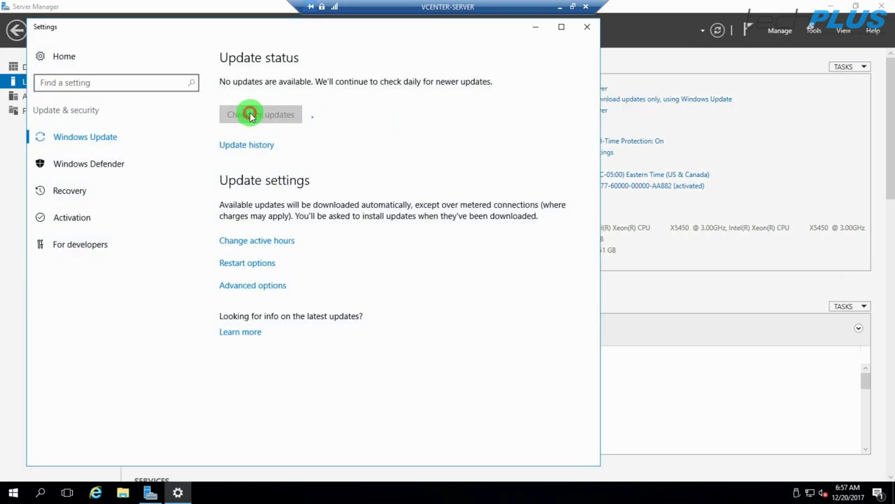
click(538, 29)
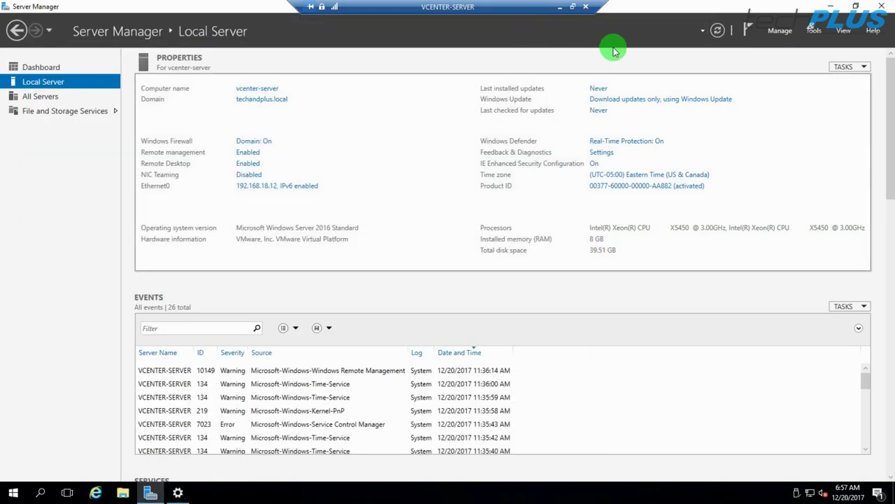
Step: Examine the .NET Framework 3.5 and 4.6 features in the Add Roles and Features Wizard, and cancel the wizard
click(780, 31)
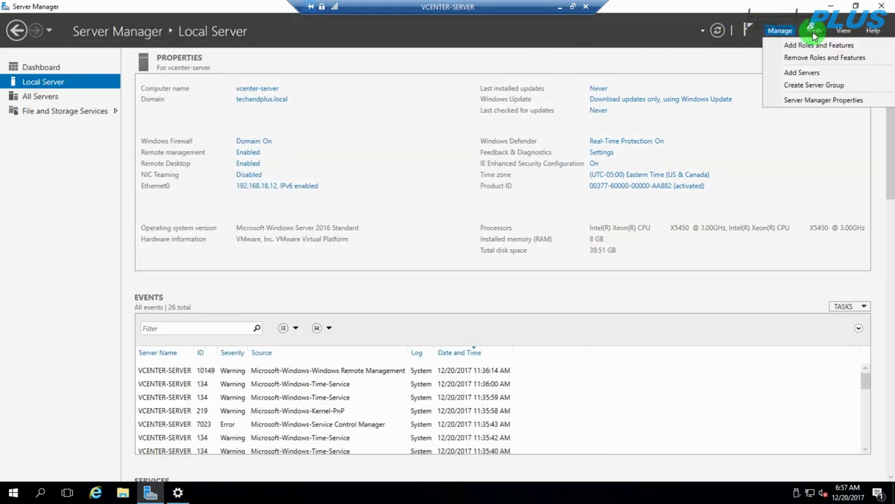
click(797, 44)
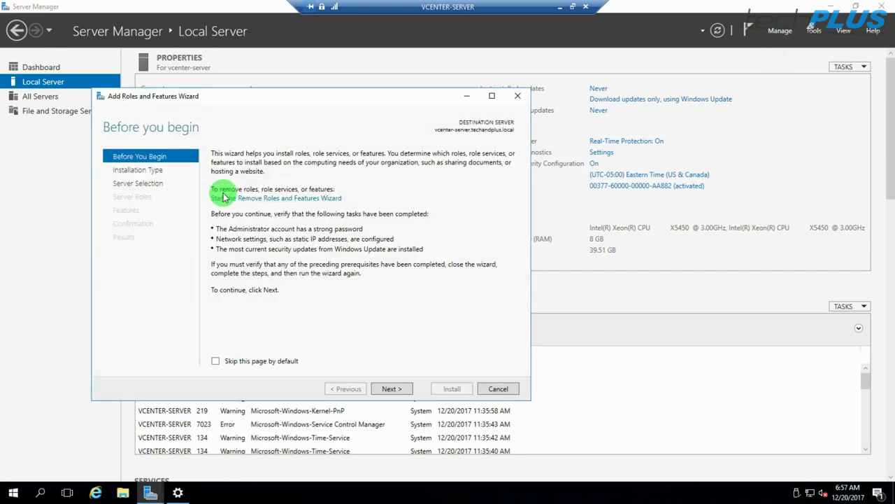
click(390, 389)
click(390, 389)
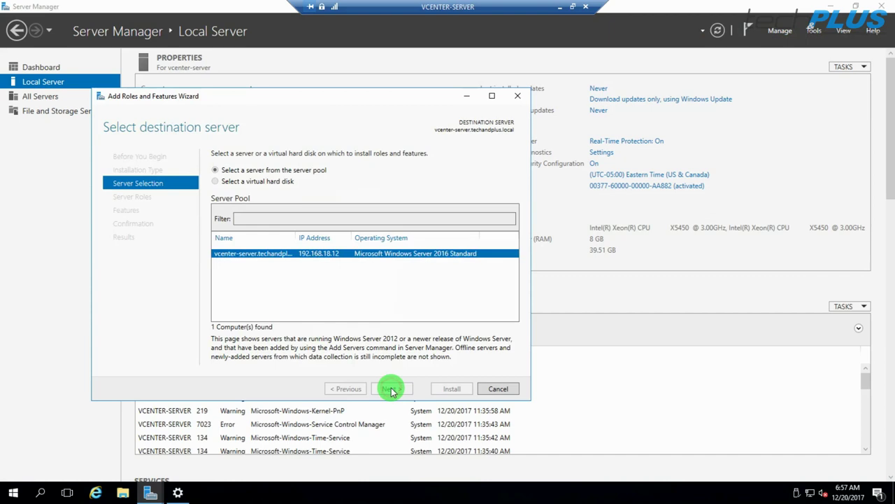
click(390, 389)
click(390, 389)
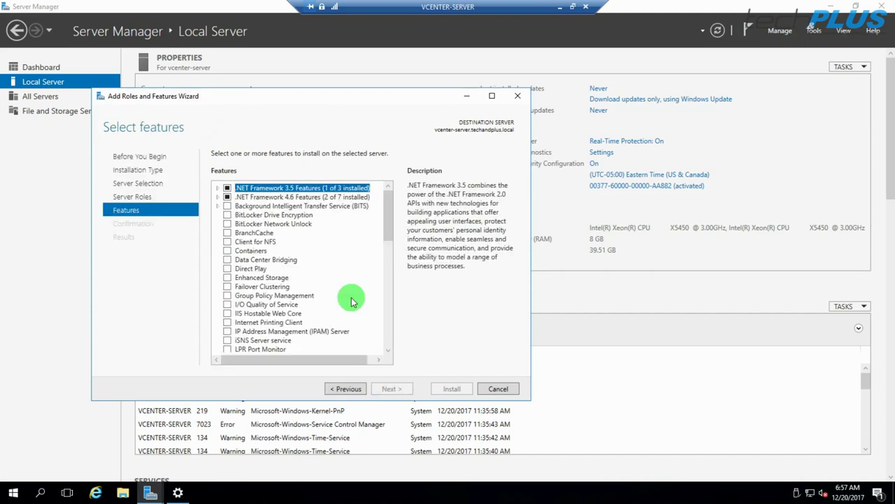
click(218, 188)
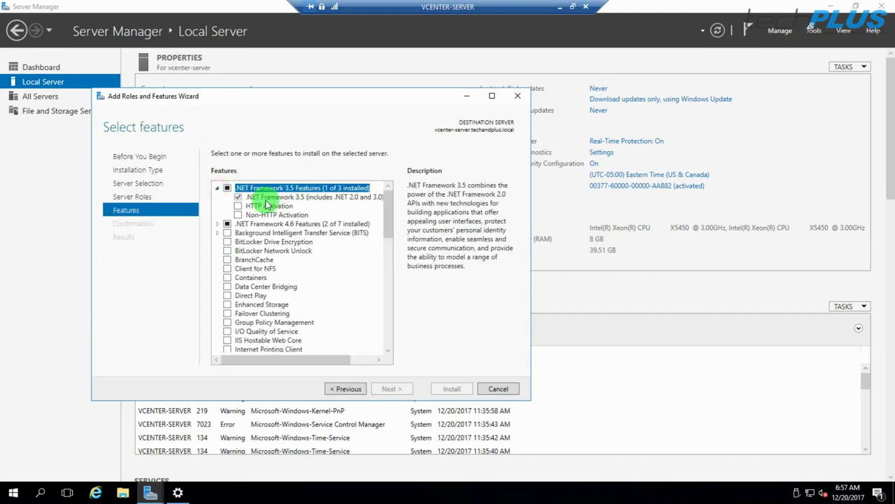
click(219, 225)
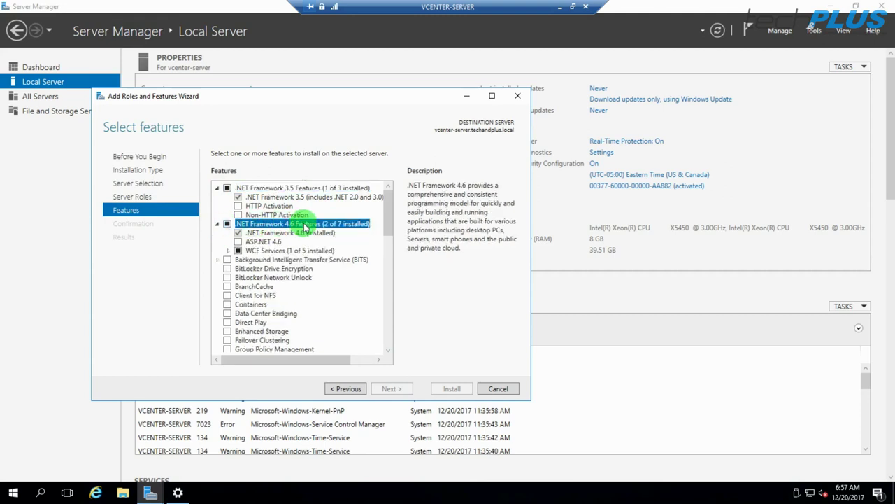
click(494, 387)
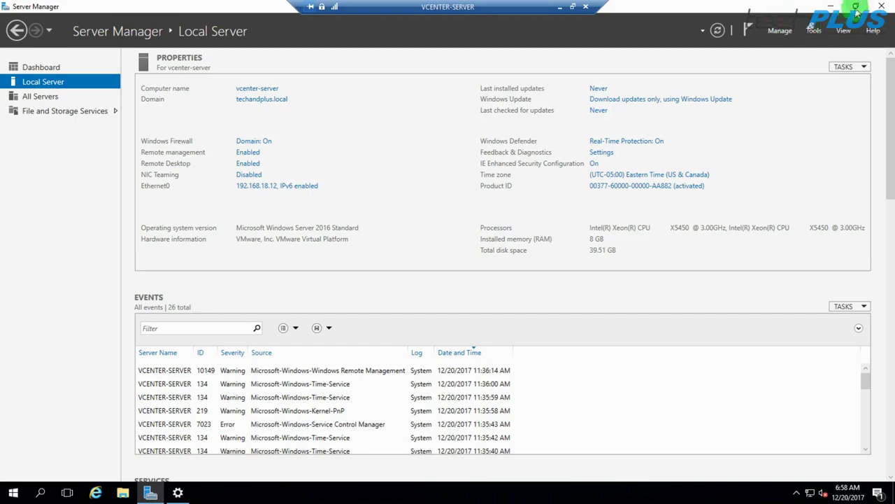
Step: Minimize Server Manager and eject the Windows Server installation disc from DVD Drive (D:) in File Explorer
click(830, 6)
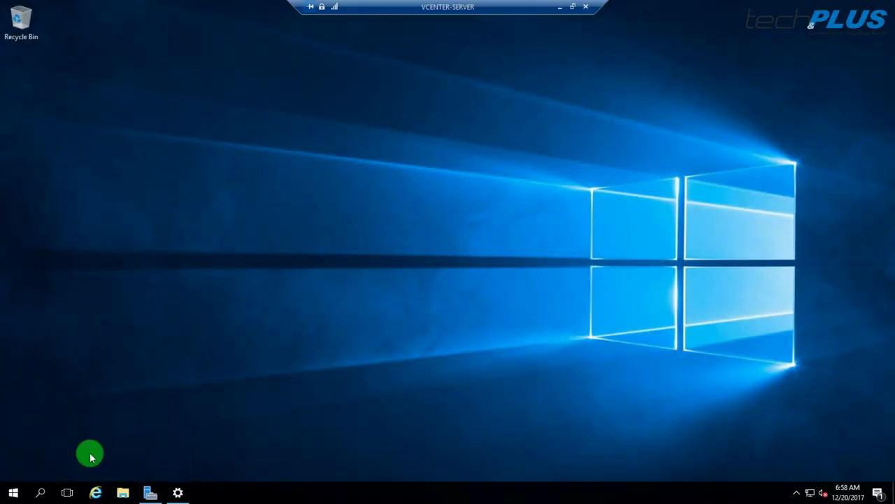
click(122, 496)
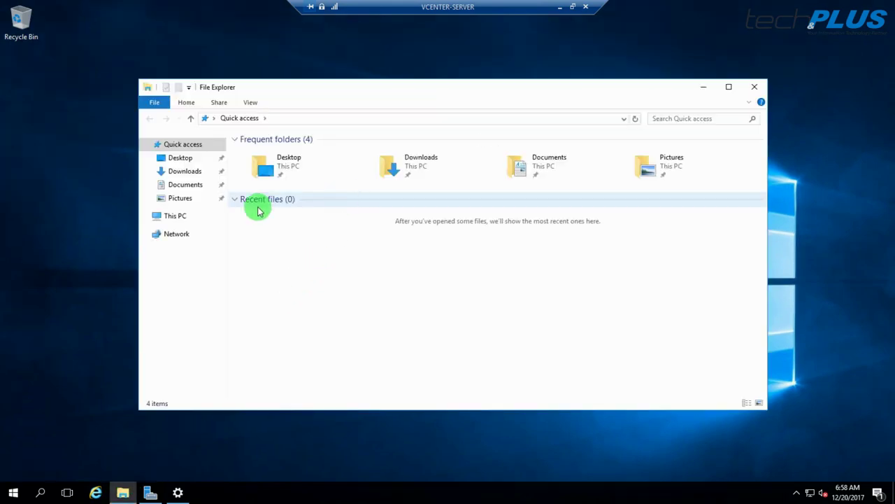
click(174, 217)
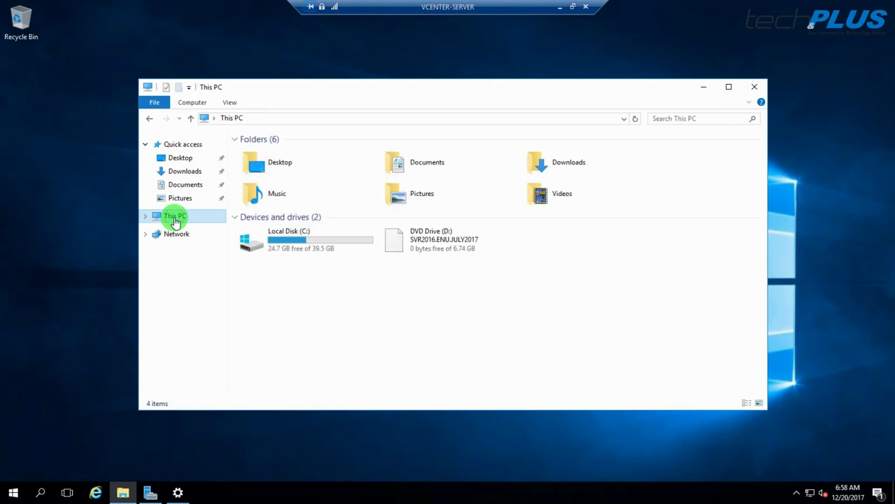
click(429, 238)
right_click(429, 236)
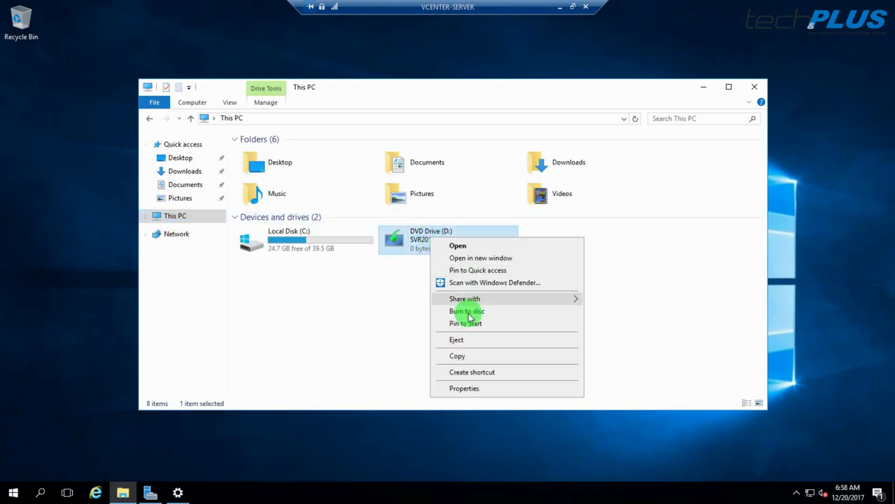
click(458, 340)
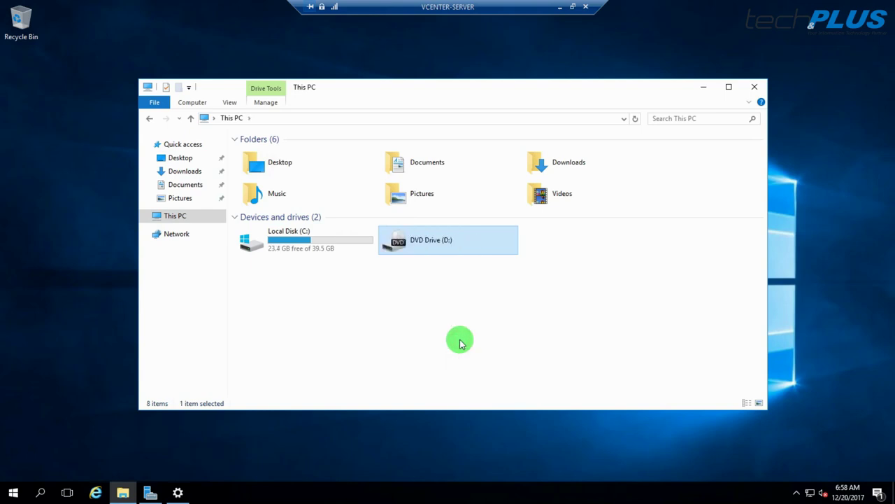
click(438, 280)
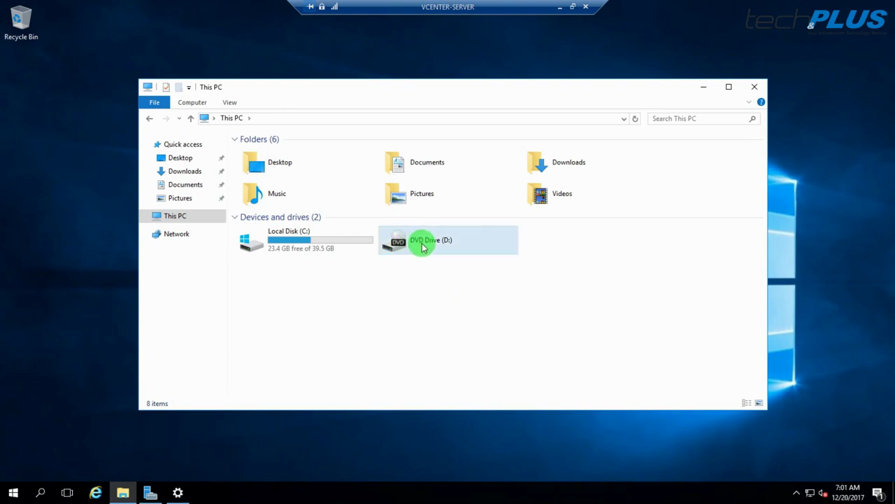
mouse_move(412, 254)
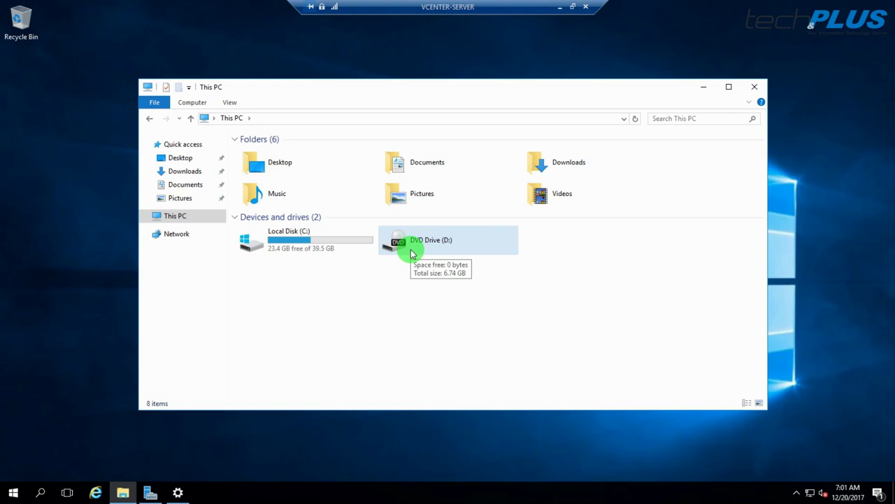
Step: Check the Windows Update download progress and minimize the Settings window
click(178, 493)
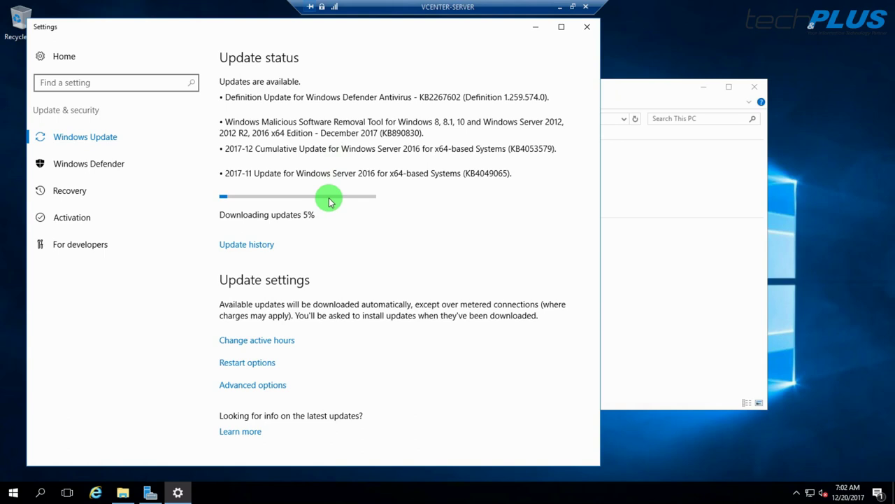
click(535, 28)
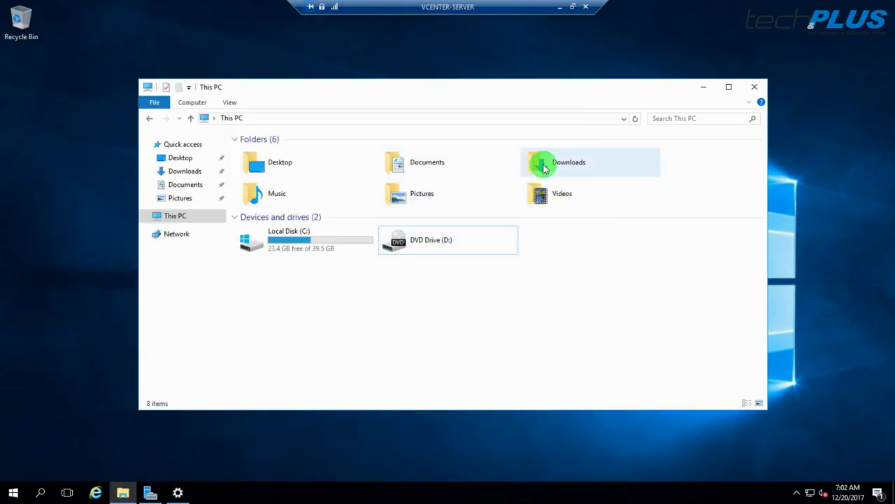
Step: Shut down Windows on the vCenter-Server virtual machine from its Remote Desktop session and return to the ESXi web client
click(562, 8)
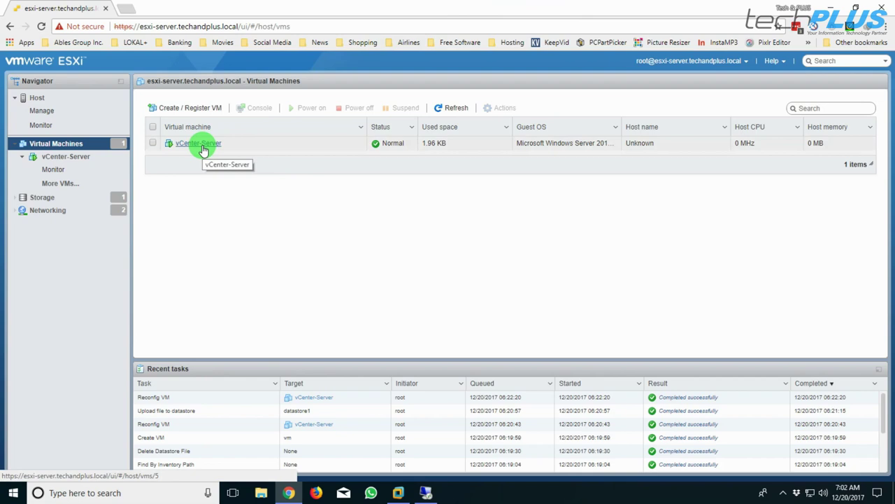
click(425, 492)
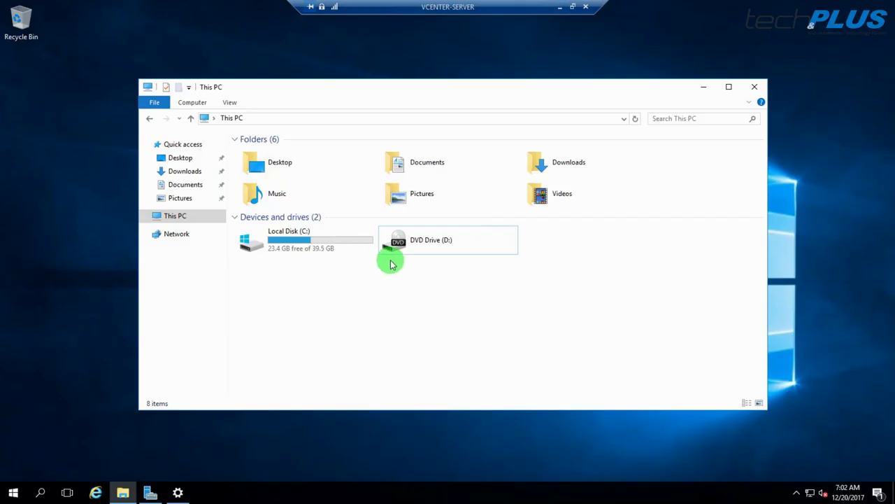
click(15, 490)
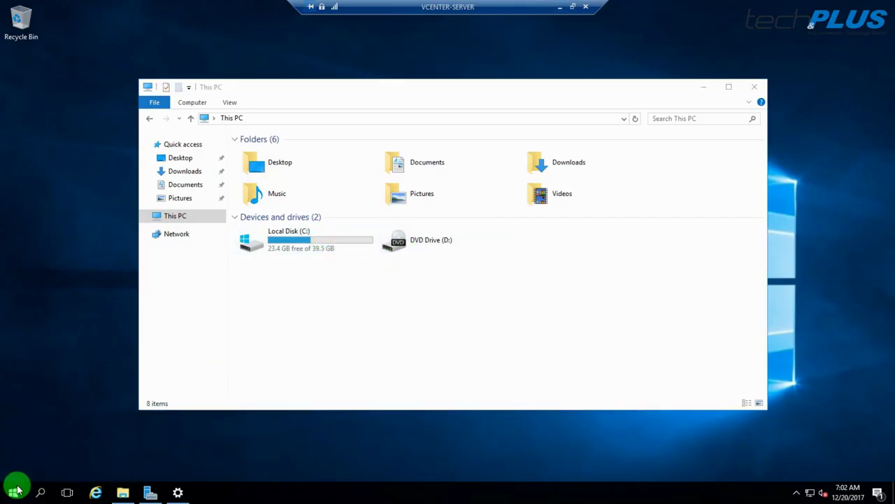
right_click(16, 490)
mouse_move(126, 454)
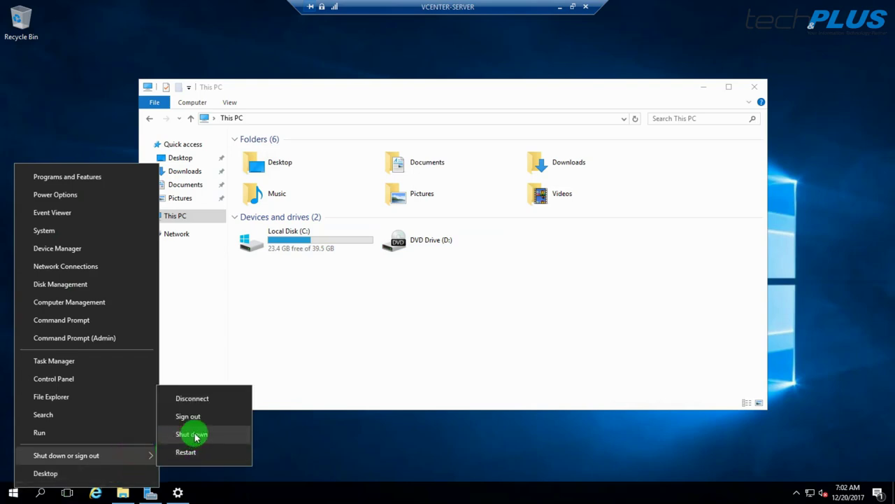
click(193, 434)
click(180, 466)
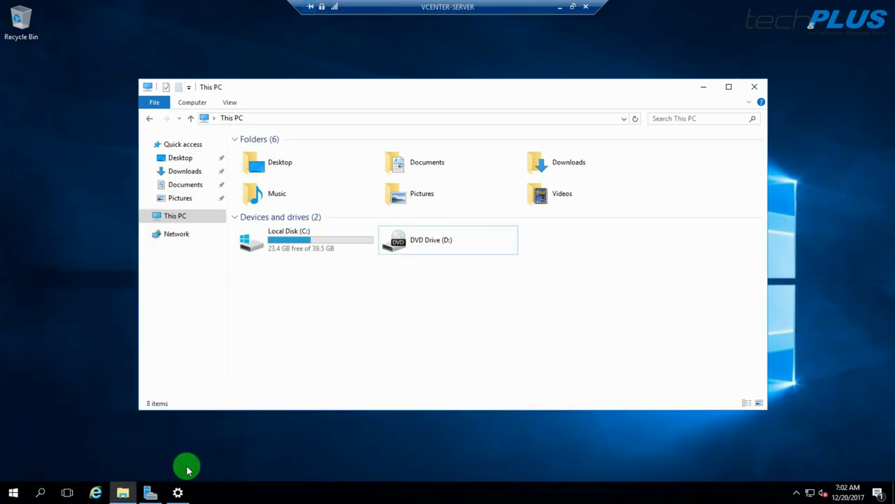
click(559, 9)
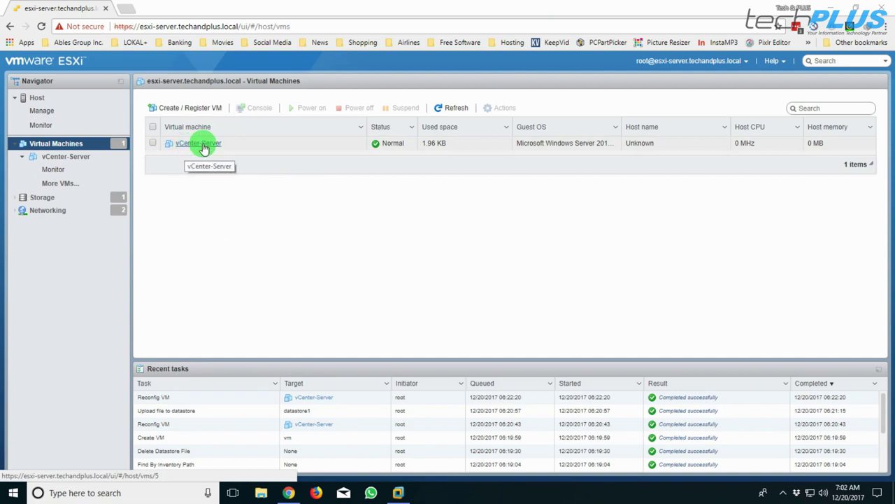
Step: Switch to VMware Workstation, open vCenter-Server's CD/DVD drive 1 settings, and look through the ISO images in the datastore's Softwares folder
click(398, 492)
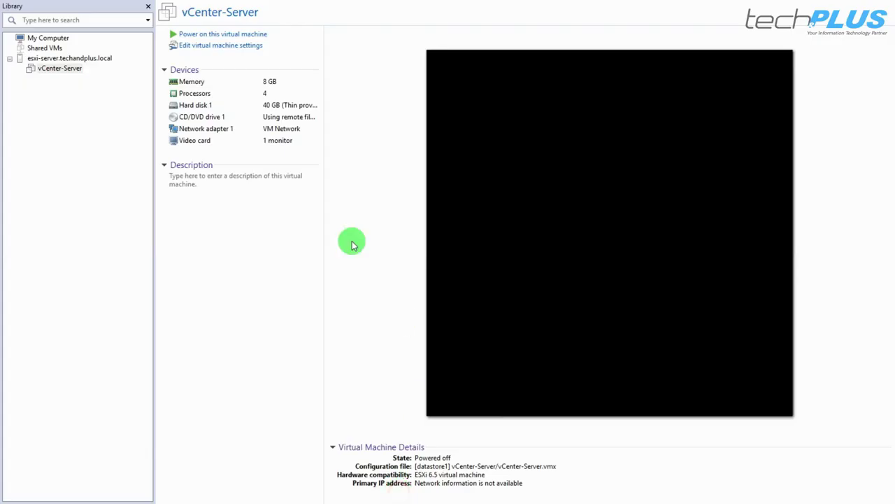
double_click(205, 117)
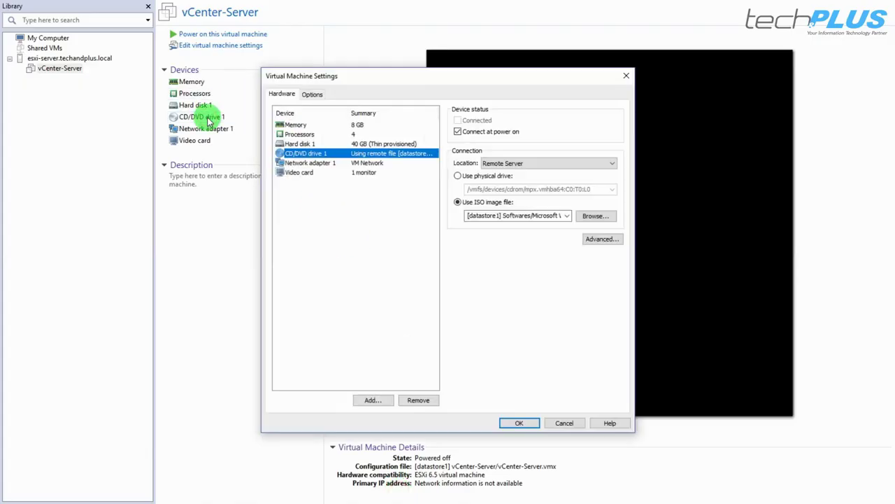
click(593, 218)
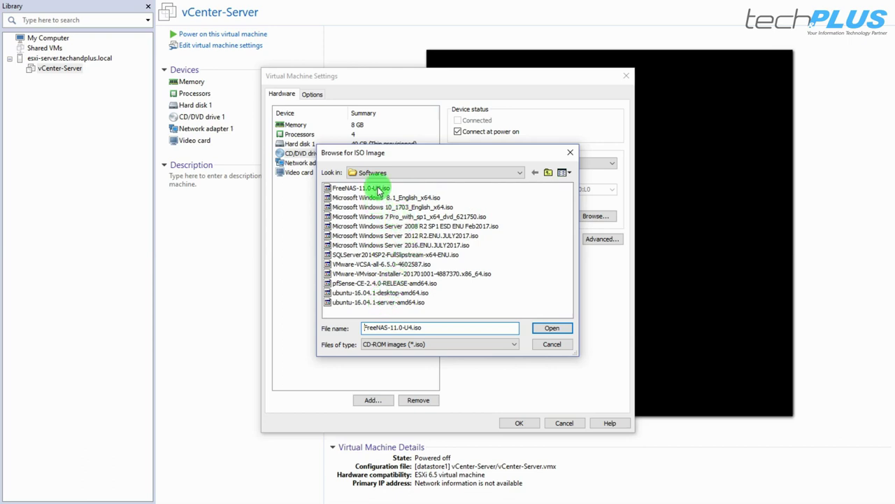
click(520, 172)
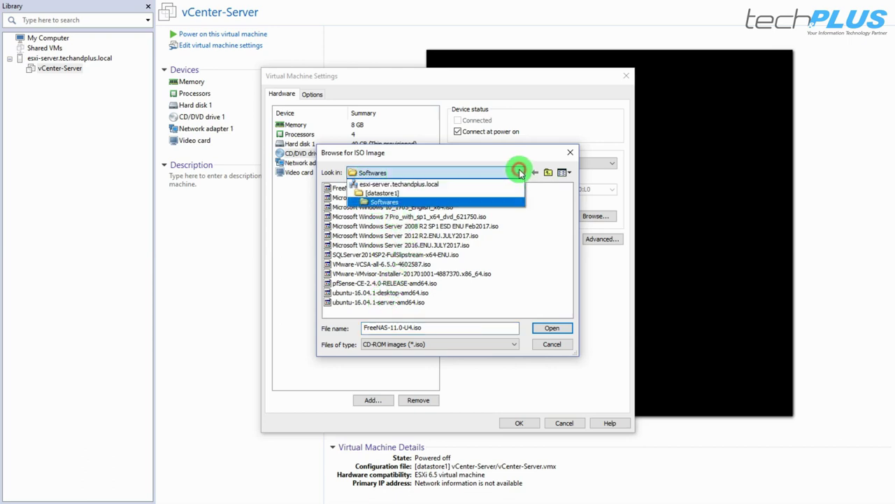
click(549, 188)
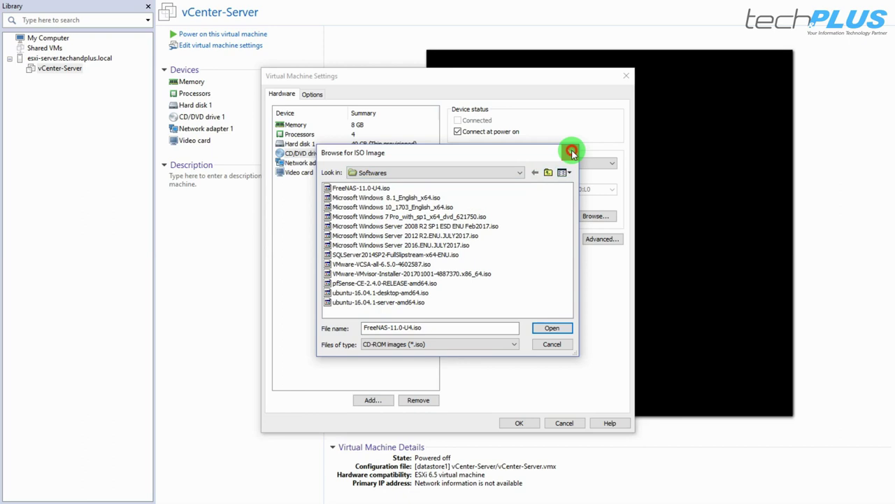
click(572, 151)
Step: Set the connection location of CD/DVD drive 1 to Local Client
click(520, 164)
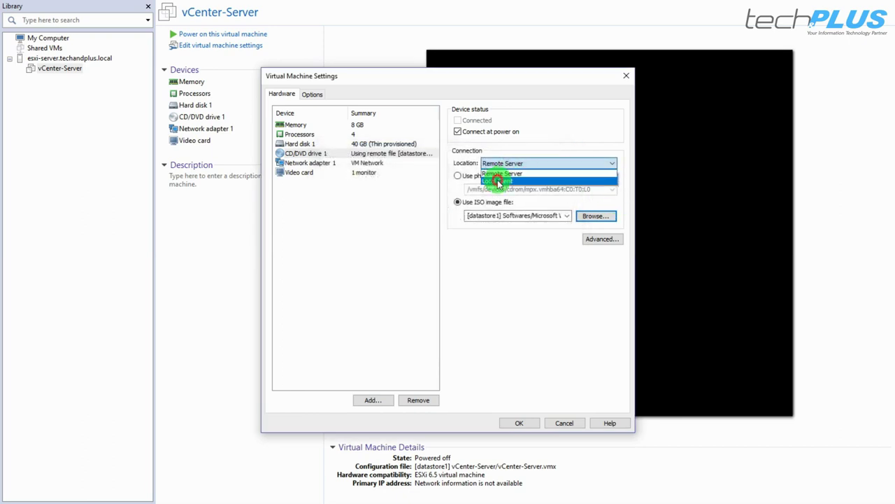
click(498, 182)
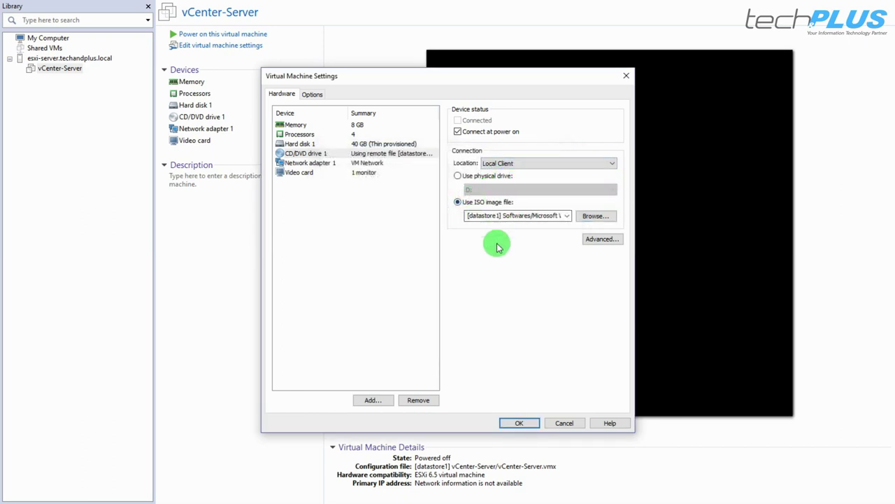
click(505, 163)
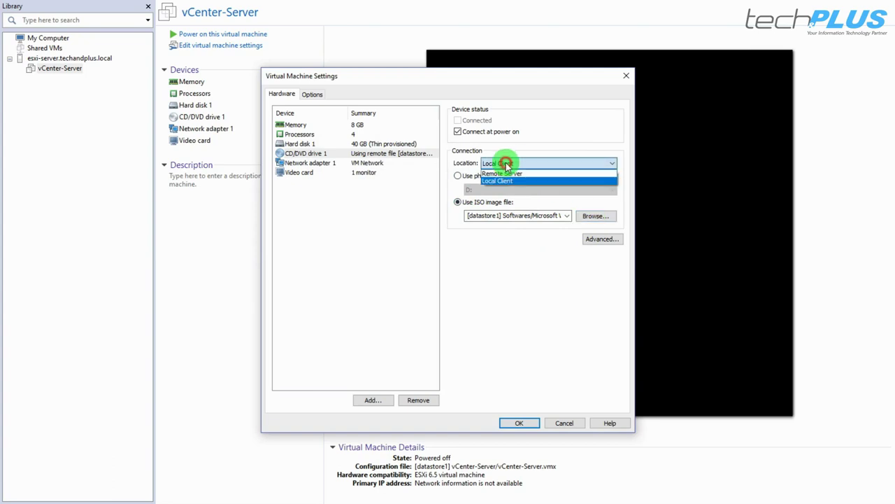
click(503, 173)
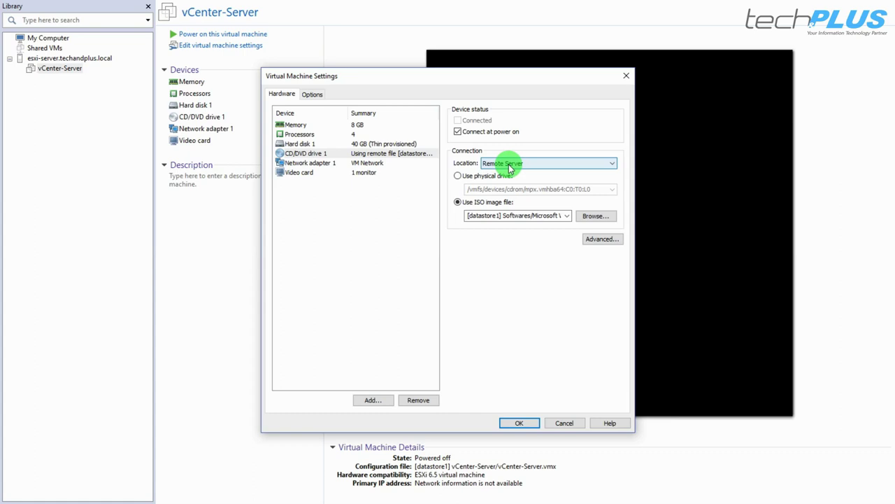
click(509, 168)
click(510, 180)
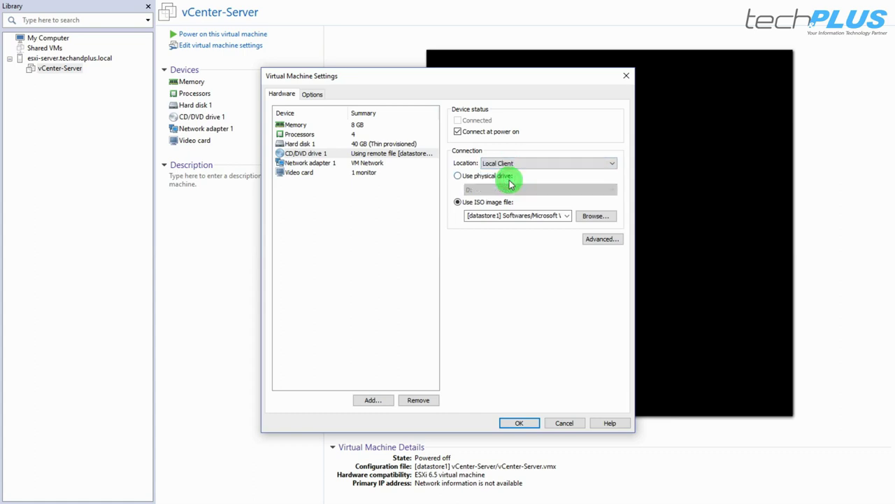
Step: Assign VMware-VIM-all-6.5.0-4944578.iso from E:\Softwares\Virtualization\Vmware ESXI & VCSA to the CD/DVD drive and save the virtual machine settings
click(596, 218)
scroll(276, 239, down, 3)
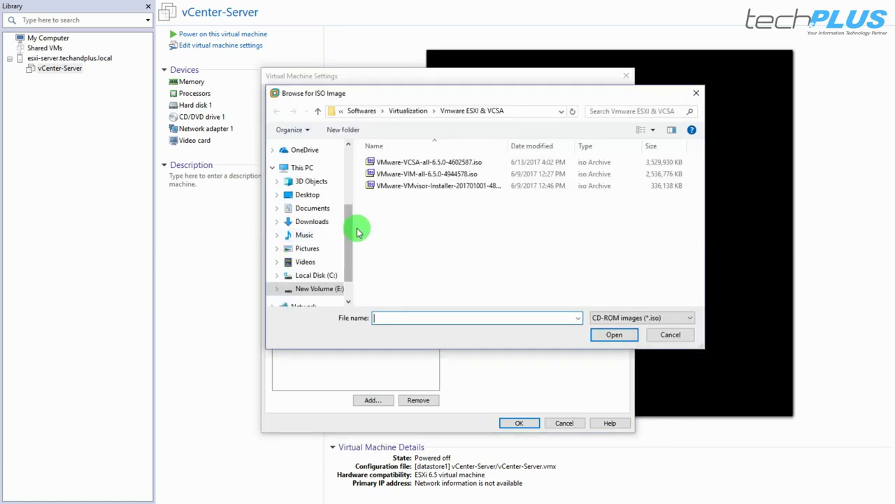
drag(348, 231, 345, 243)
click(323, 252)
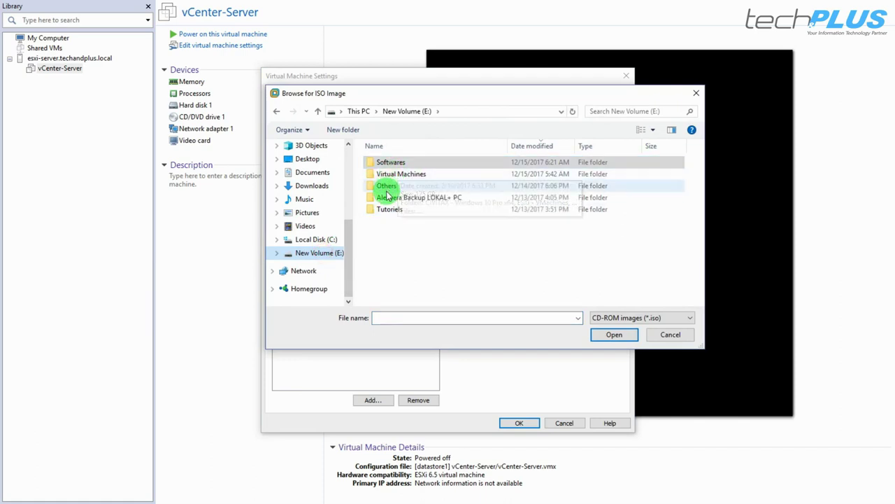
double_click(395, 163)
scroll(399, 234, down, 3)
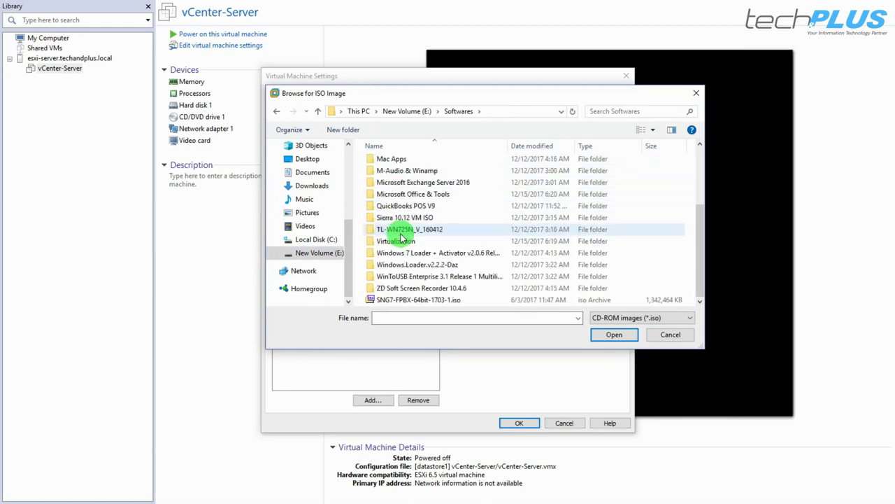
scroll(401, 238, up, 3)
scroll(400, 238, down, 3)
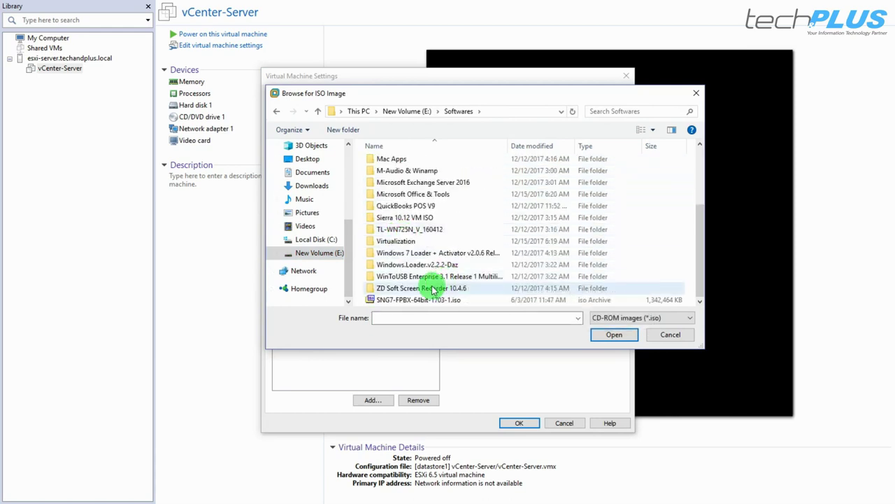
double_click(405, 243)
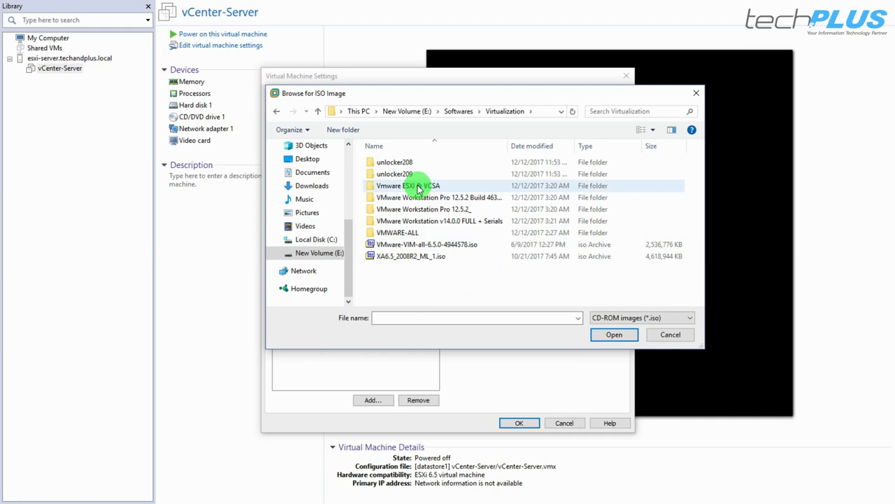
double_click(415, 186)
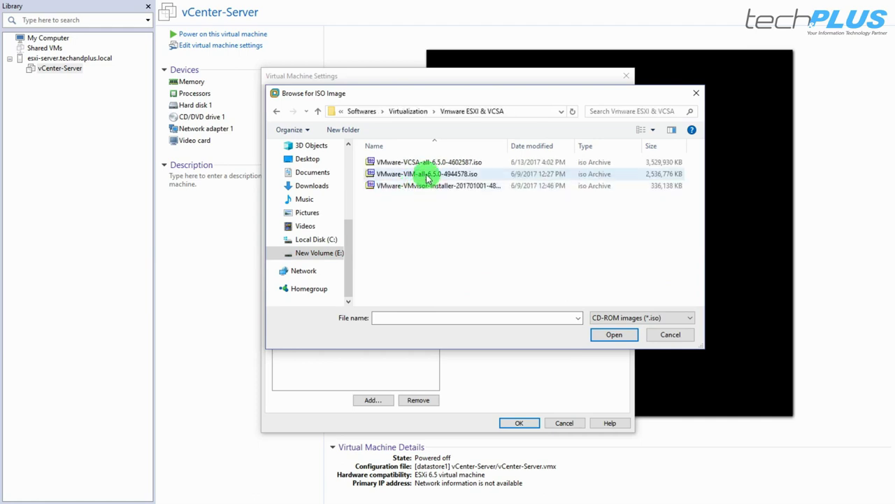
click(427, 175)
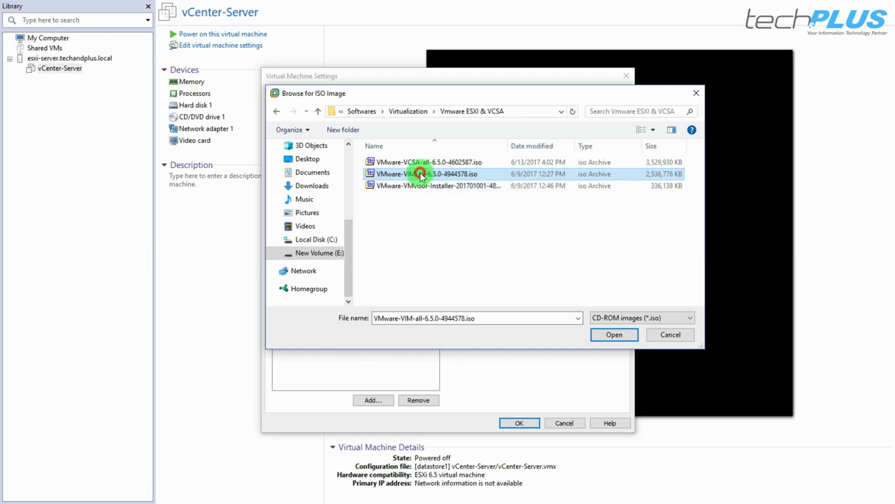
click(603, 334)
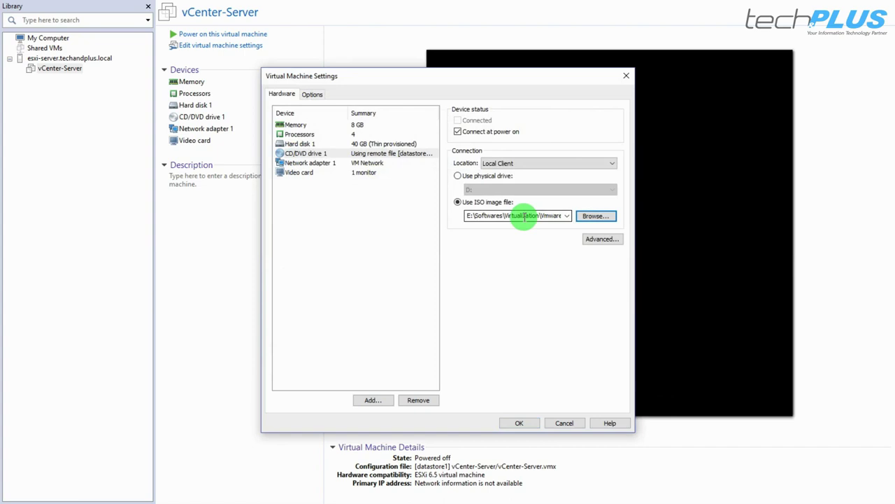
click(522, 423)
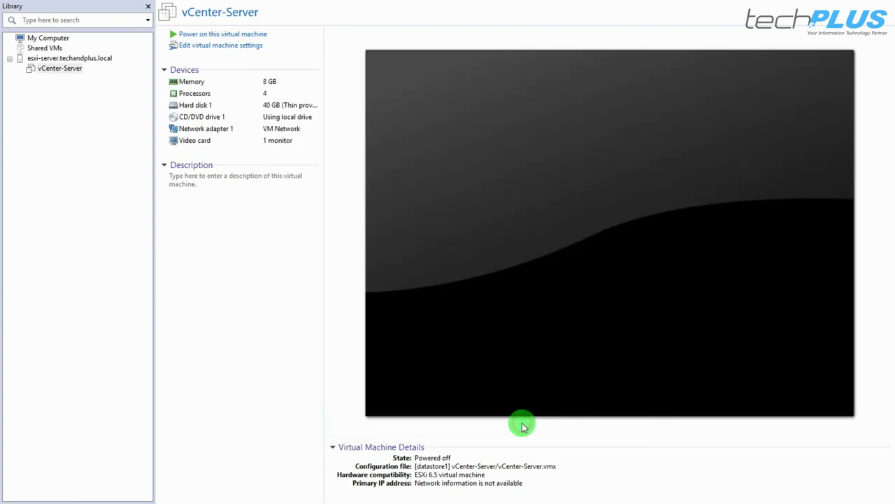
Step: Power on the vCenter-Server virtual machine and close VMware Workstation
click(212, 36)
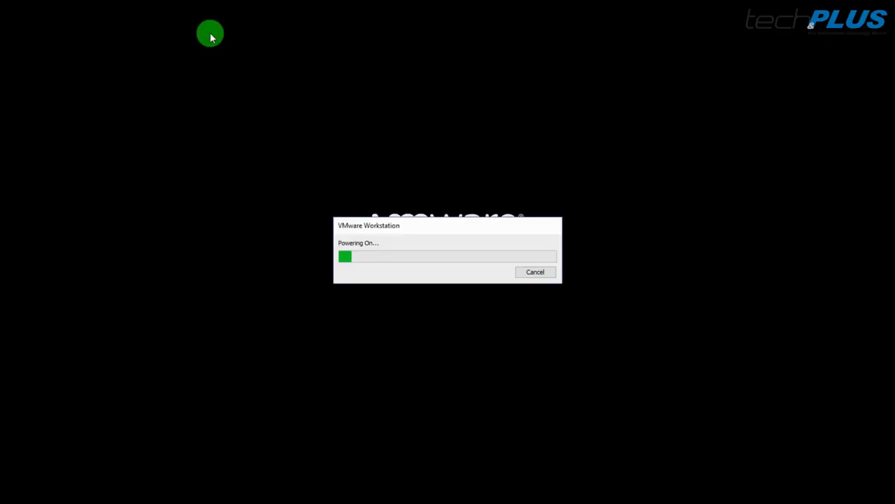
mouse_move(359, 1)
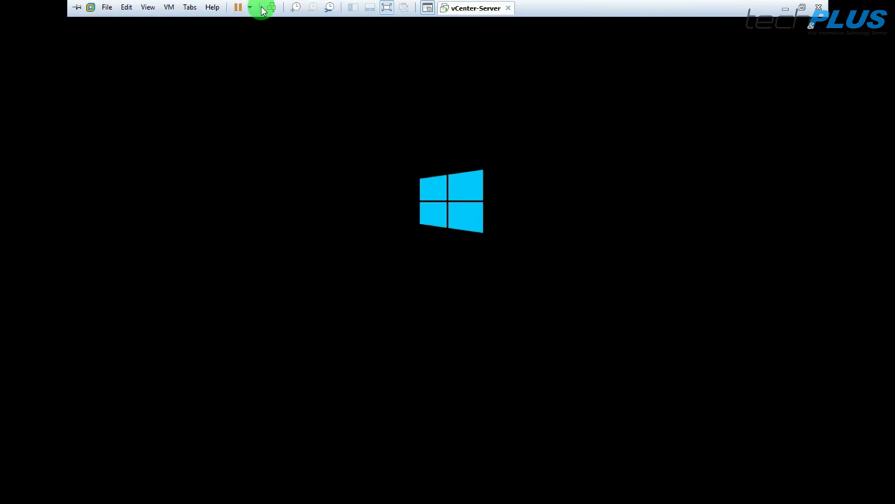
click(819, 9)
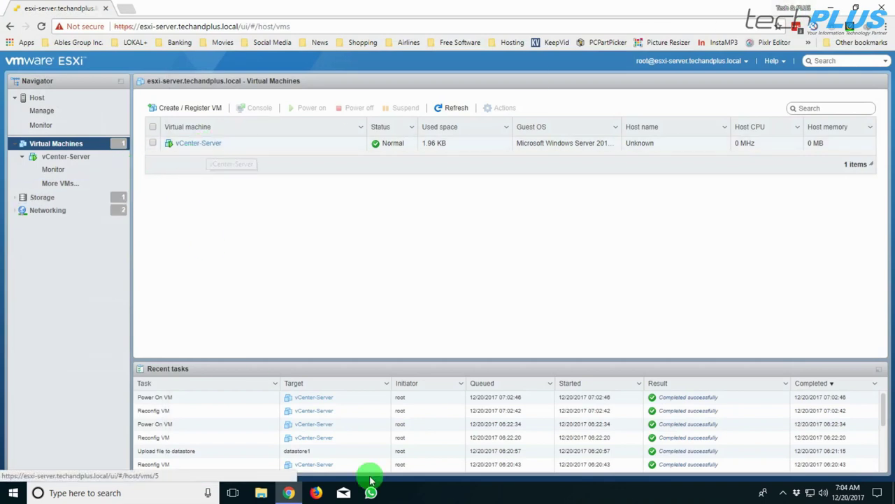
Step: Watch vCenter-Server boot to the lock screen in the ESXi browser console, and close the console
right_click(202, 144)
mouse_move(277, 217)
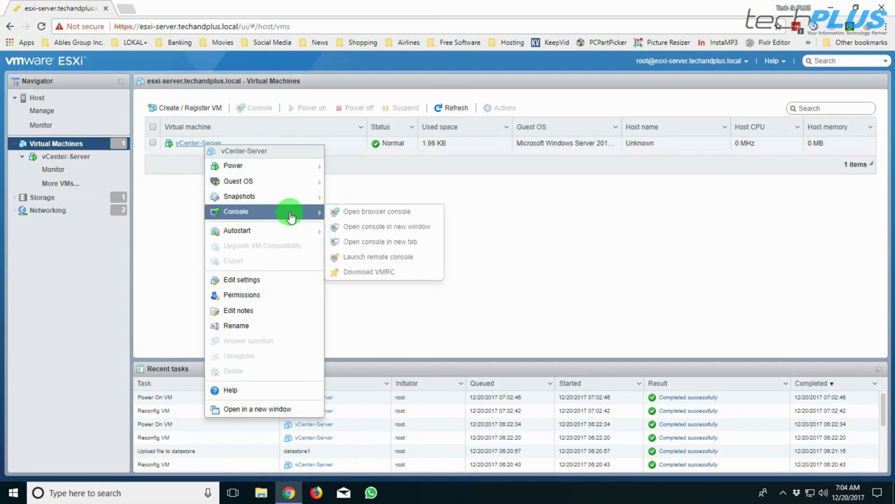
click(364, 213)
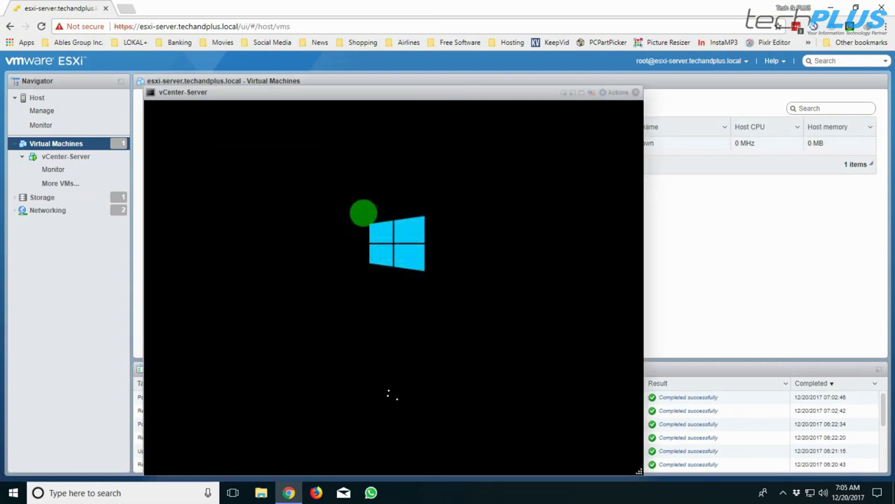
drag(366, 94, 439, 44)
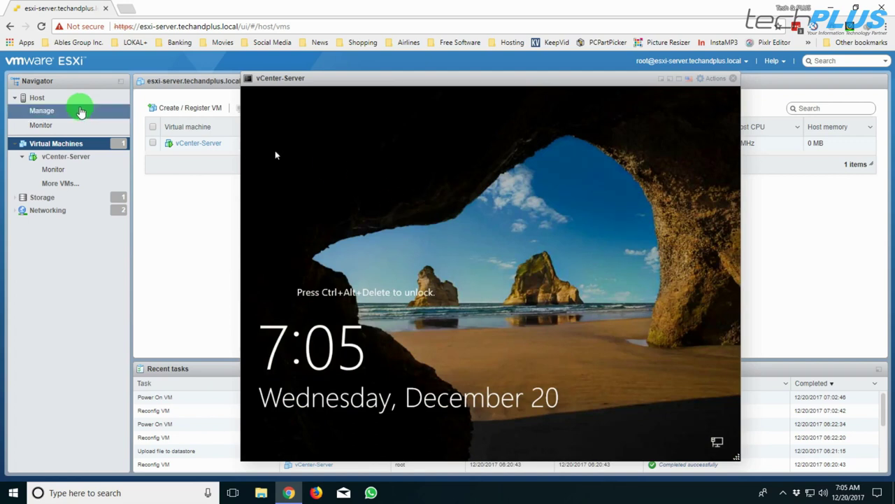
click(733, 80)
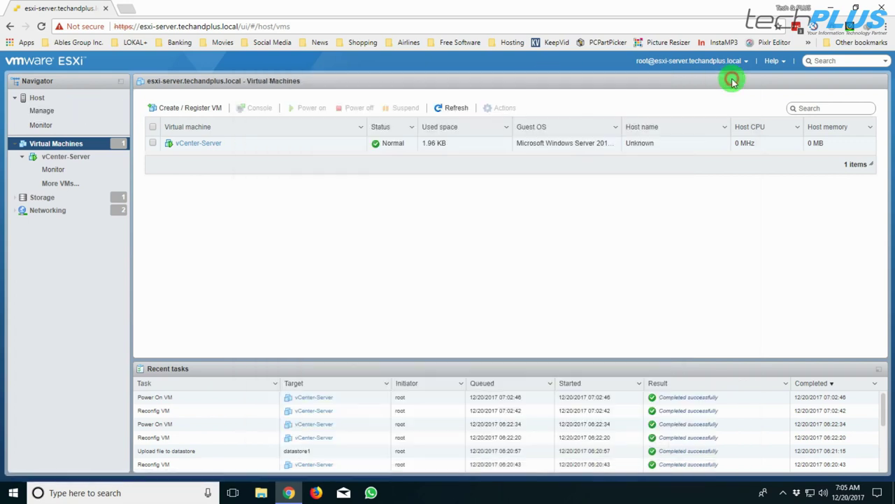
Step: Minimize the browser, run mstsc, and connect to VCENTER-SERVER through Remote Desktop
click(835, 8)
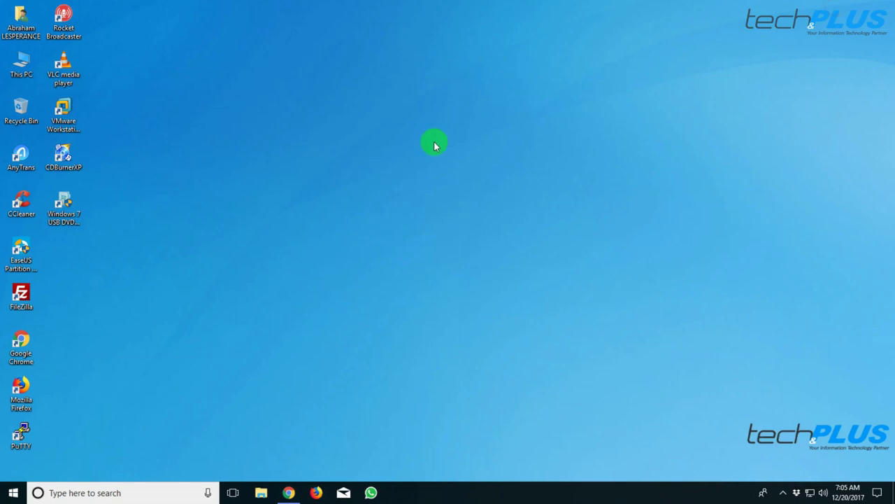
key(super+r)
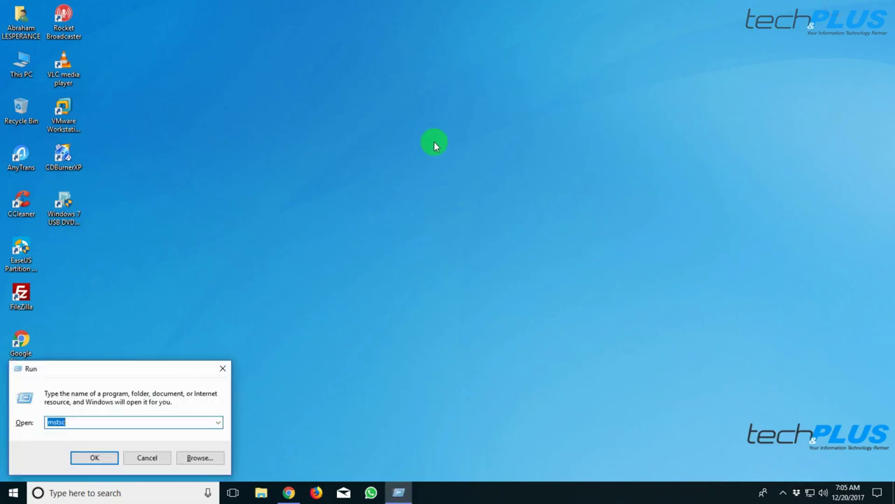
click(90, 456)
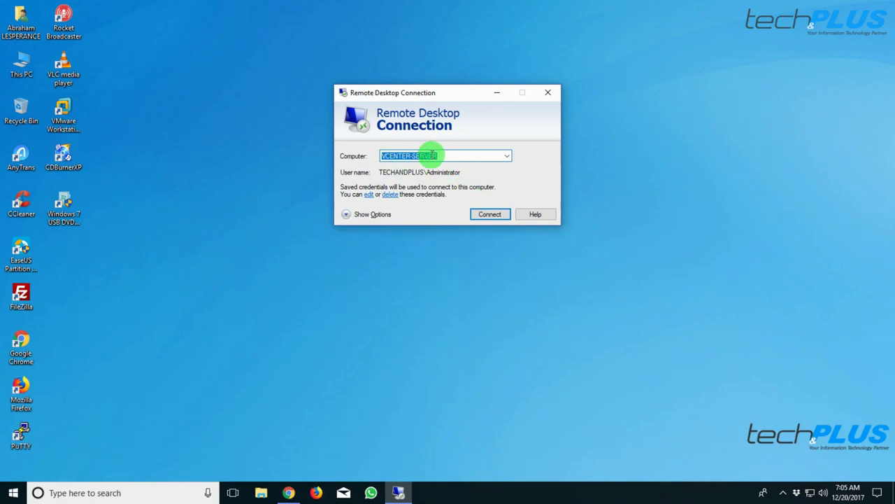
click(488, 217)
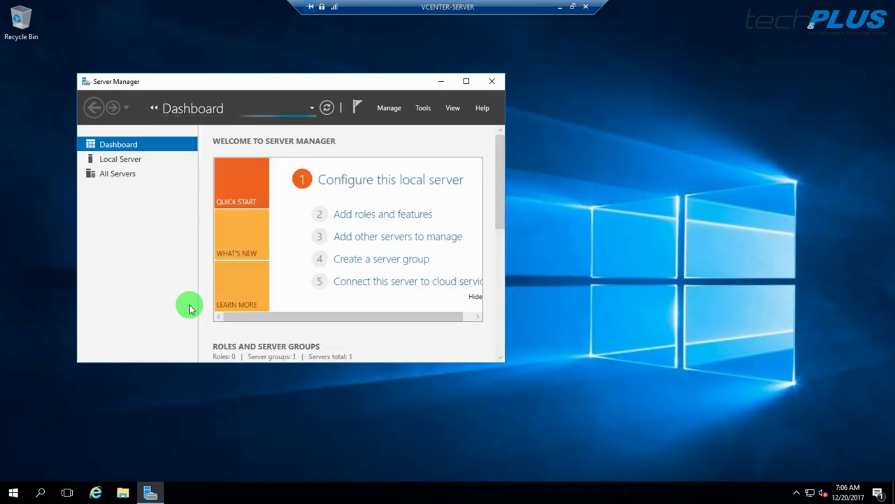
Step: View the Local Server properties in maximized Server Manager, and clear the Action Center notifications before returning to the desktop
click(464, 82)
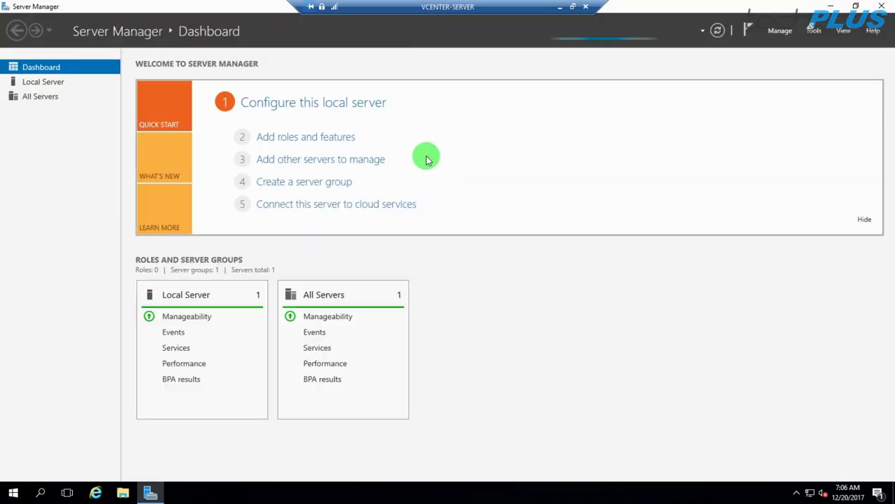
click(41, 84)
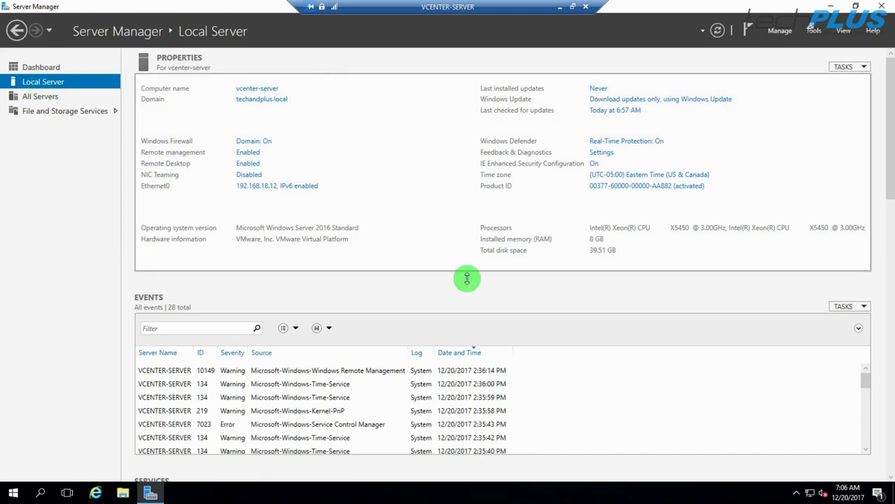
click(877, 492)
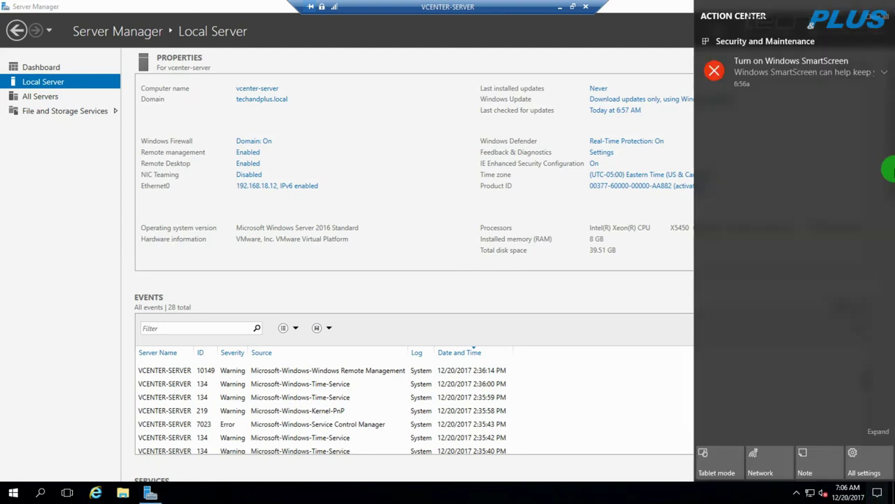
click(877, 15)
click(628, 11)
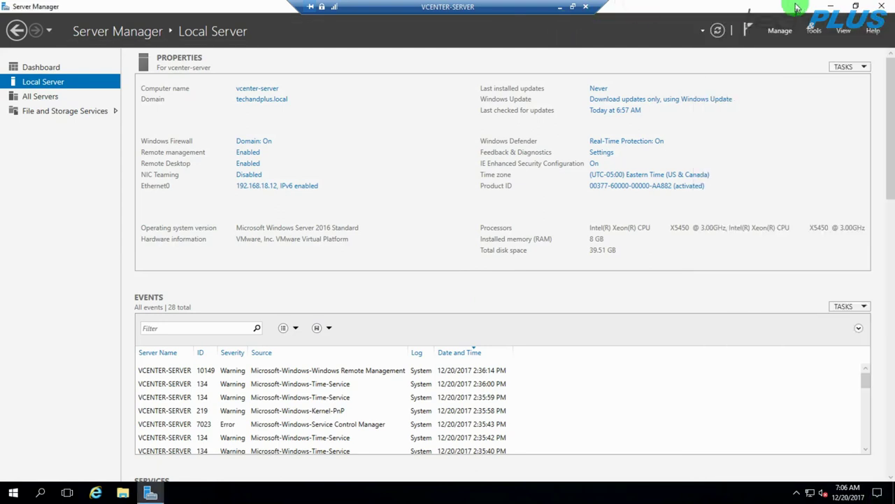
key(super+d)
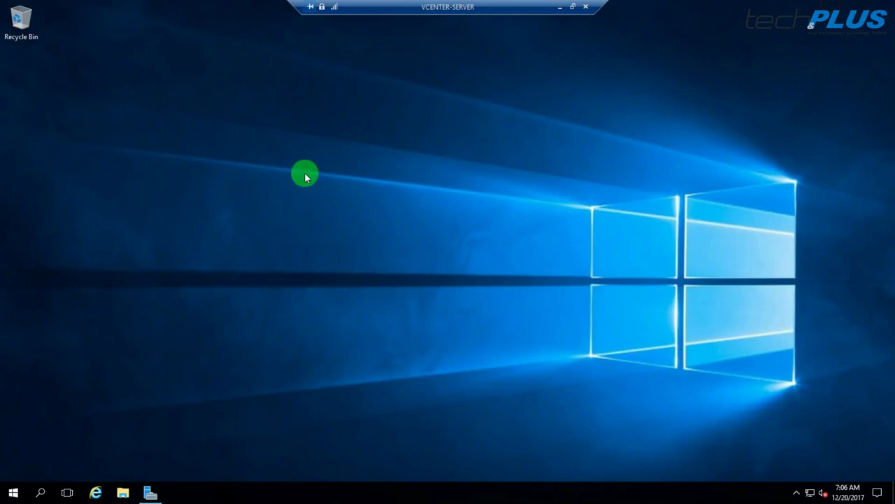
Step: Check This PC in File Explorer for the DVD drive's contents, and minimize the remote session
click(123, 494)
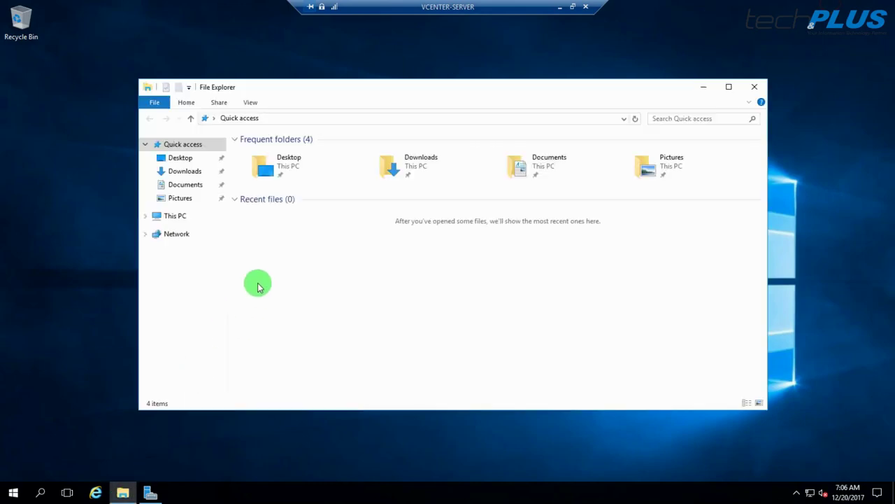
click(173, 219)
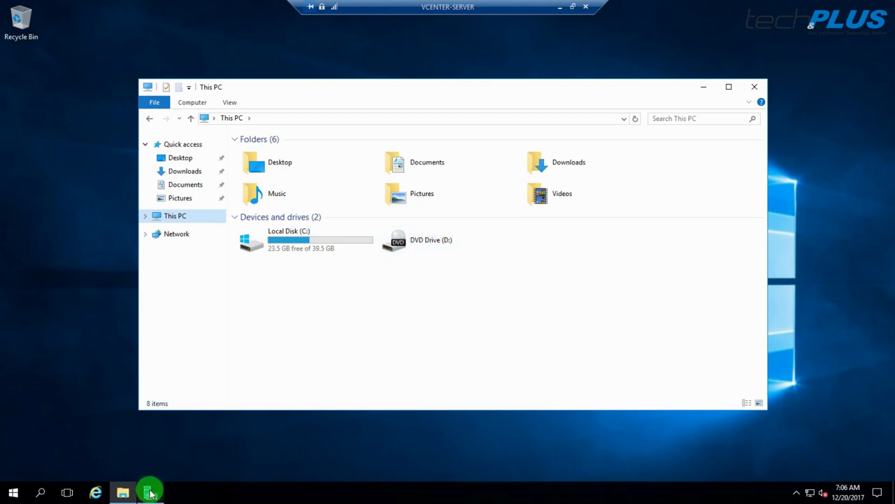
click(561, 8)
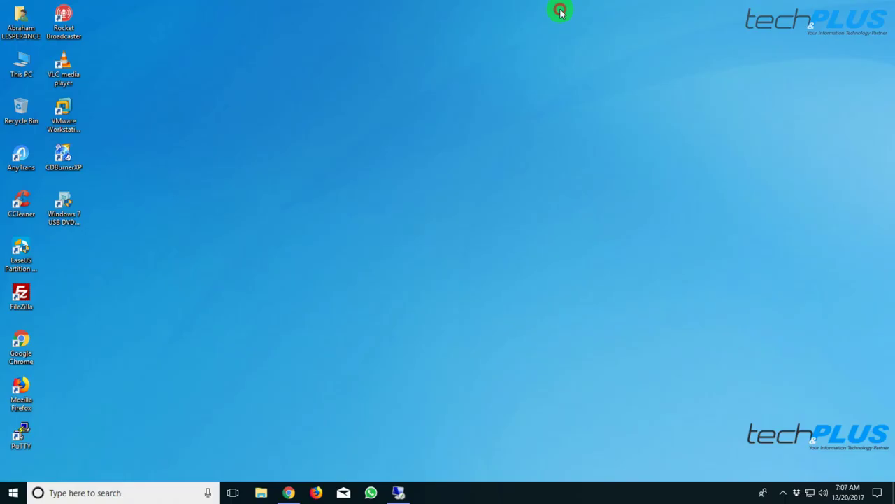
Step: Launch the remote console for vCenter-Server from the ESXi web client and open that virtual machine in VMware Workstation
click(288, 492)
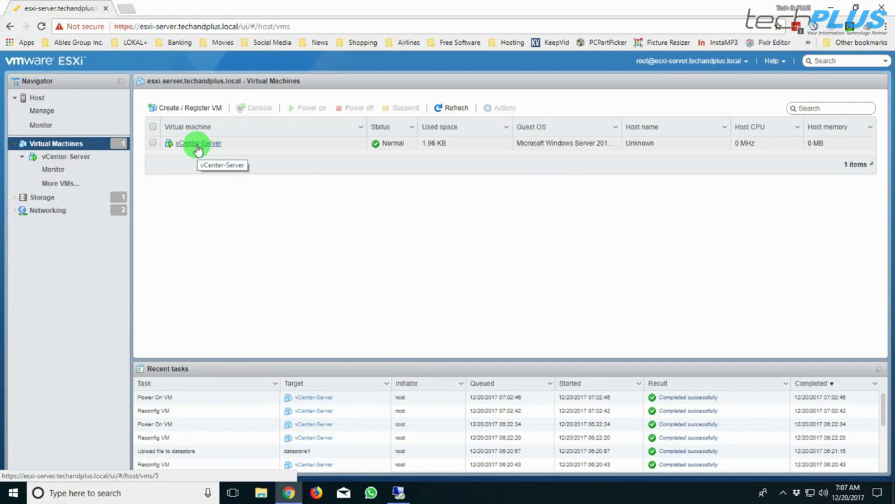
click(197, 144)
right_click(197, 149)
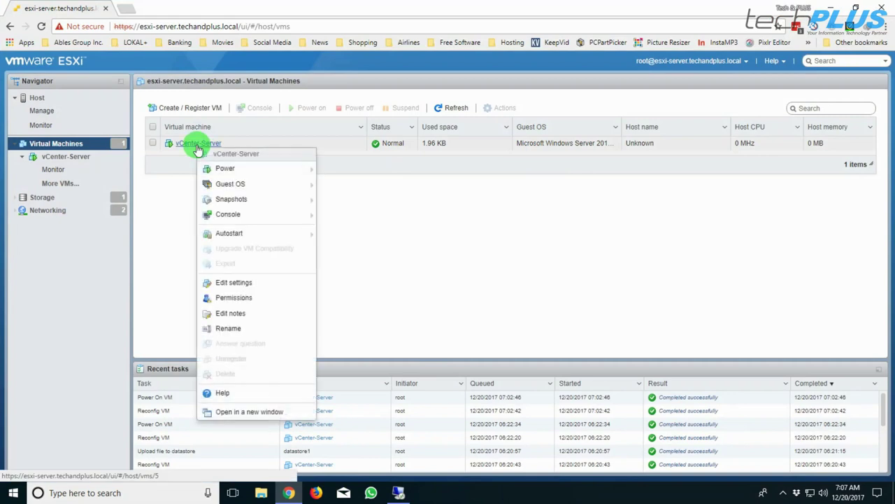
mouse_move(280, 214)
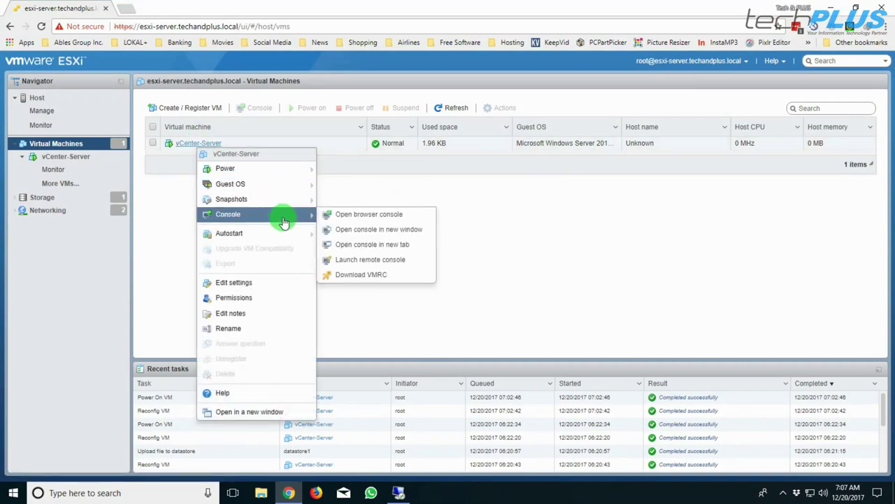
click(354, 259)
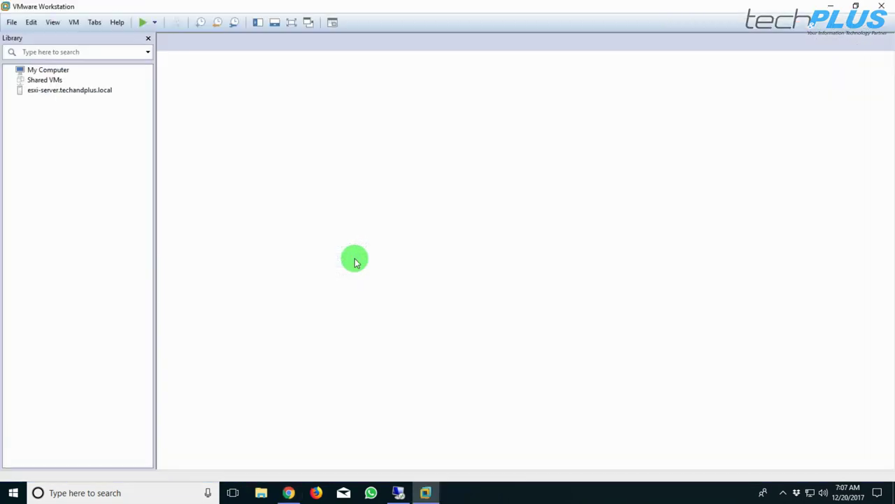
click(10, 90)
click(51, 102)
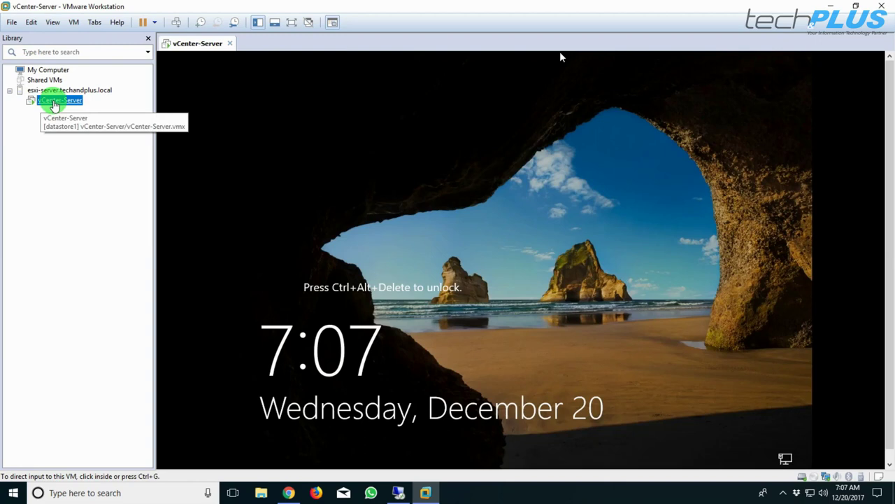
Step: Open the settings of vCenter-Server's CD/DVD drive 1 and set its connection location to Local Client
right_click(58, 102)
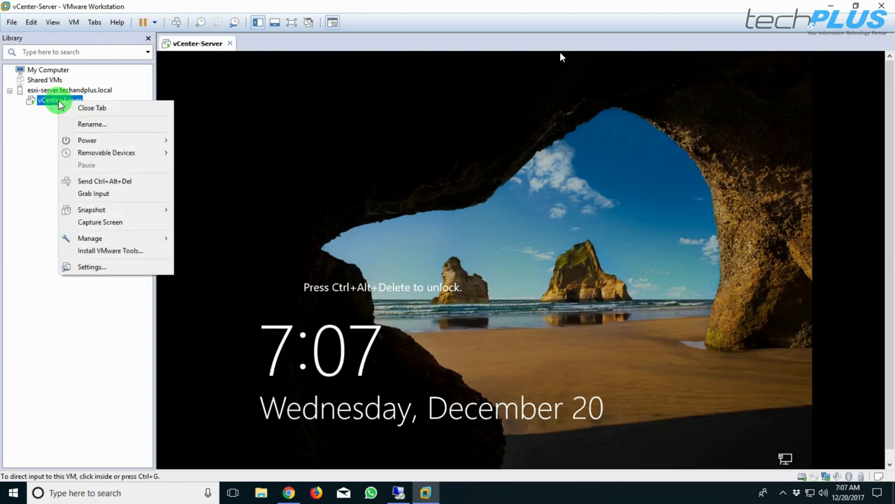
mouse_move(135, 156)
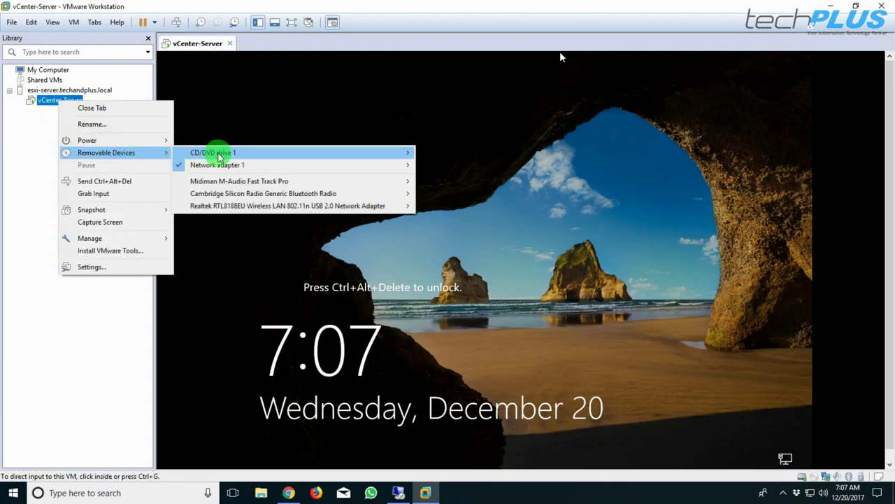
mouse_move(224, 154)
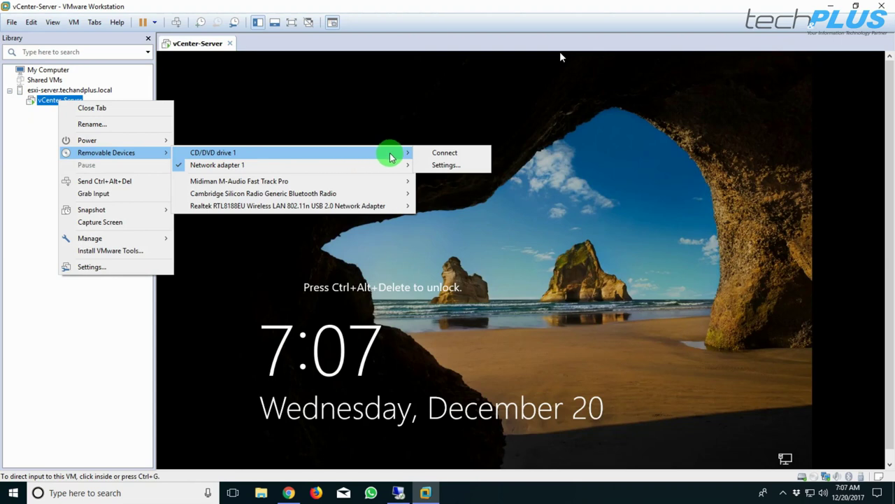
click(437, 165)
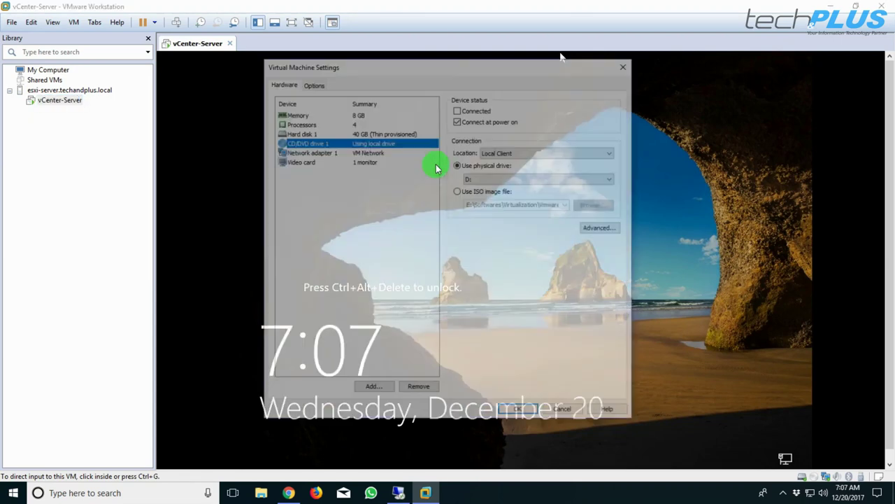
click(512, 152)
click(509, 162)
click(503, 153)
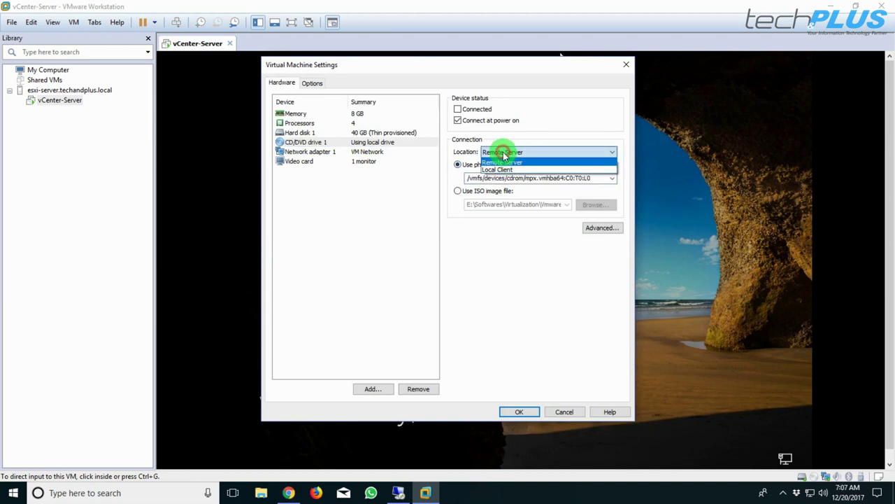
click(497, 170)
Step: Assign VMware-VIM-all-6.5.0-4944578.iso to the CD/DVD drive, mark the drive as connected, and save the settings
click(468, 194)
click(595, 204)
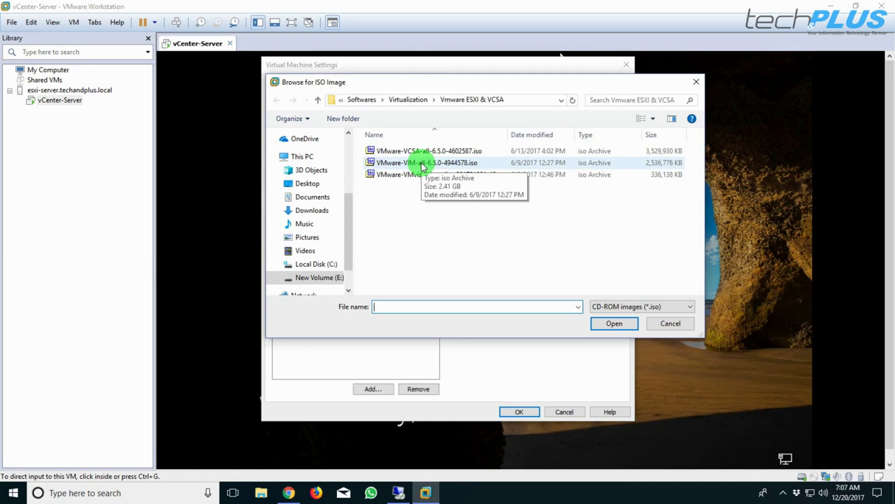
double_click(423, 164)
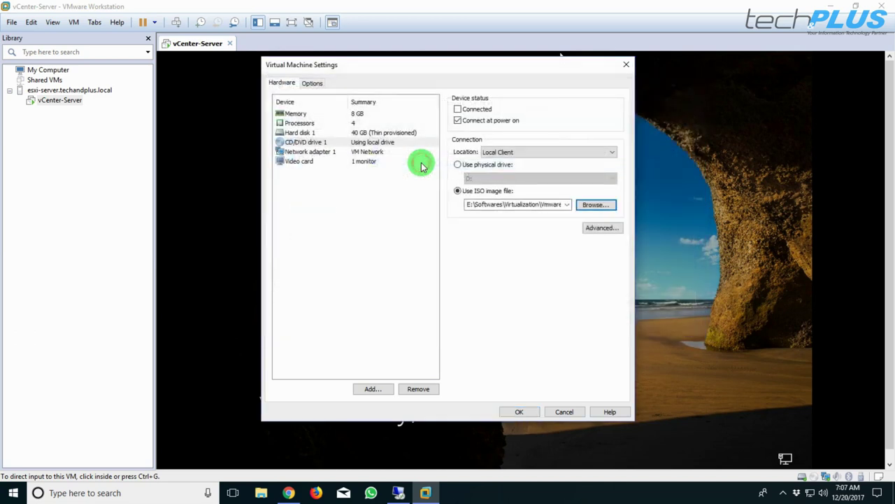
click(458, 110)
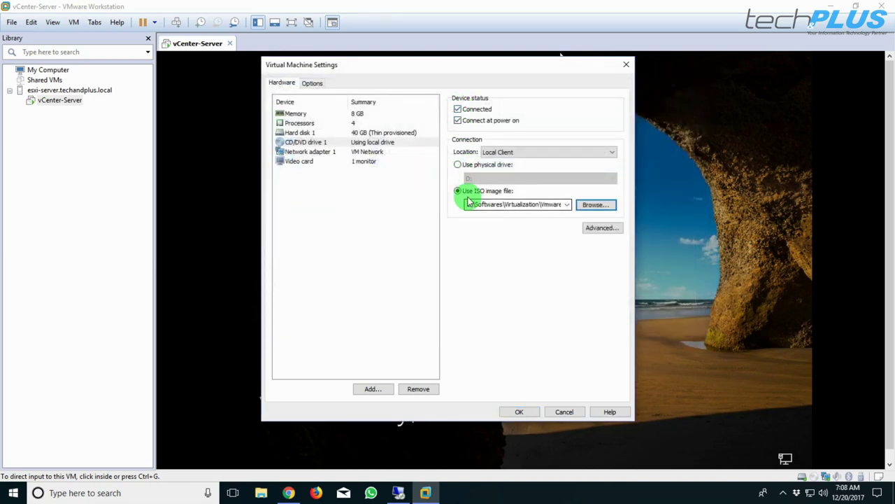
click(519, 412)
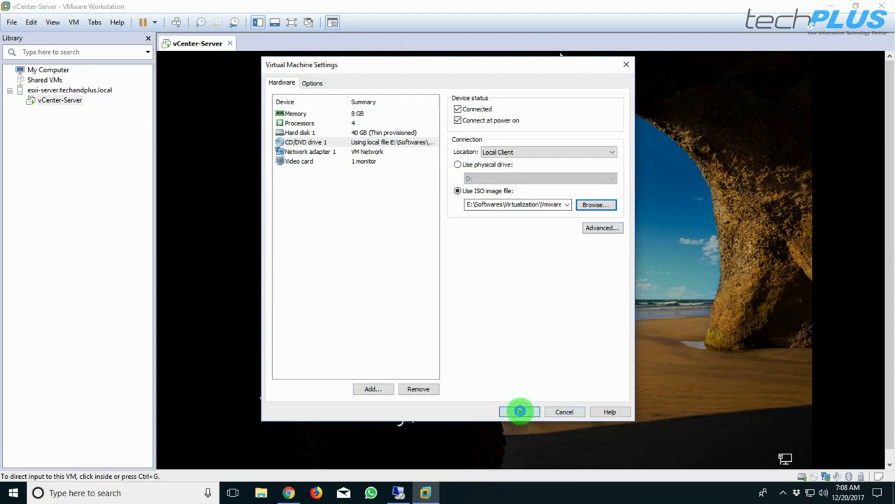
Step: Return to the VCENTER-SERVER remote session, run the installer from DVD Drive (D:), and start installing vCenter Server for Windows
click(399, 493)
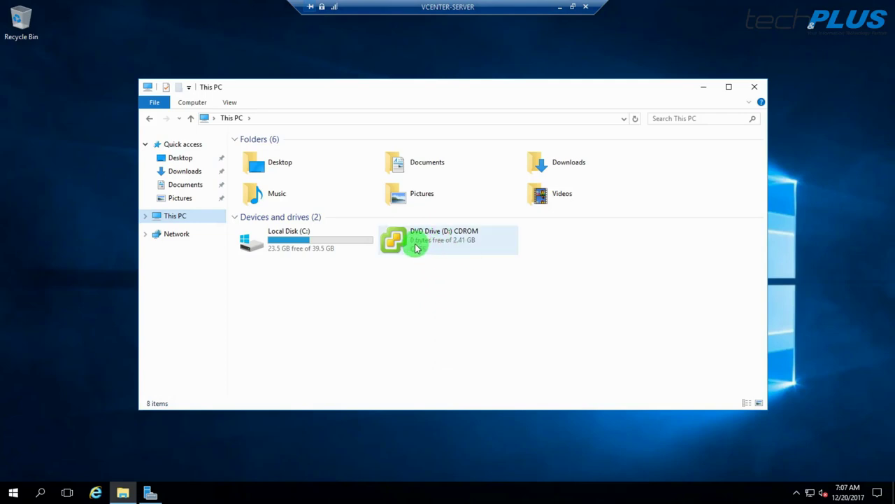
click(409, 239)
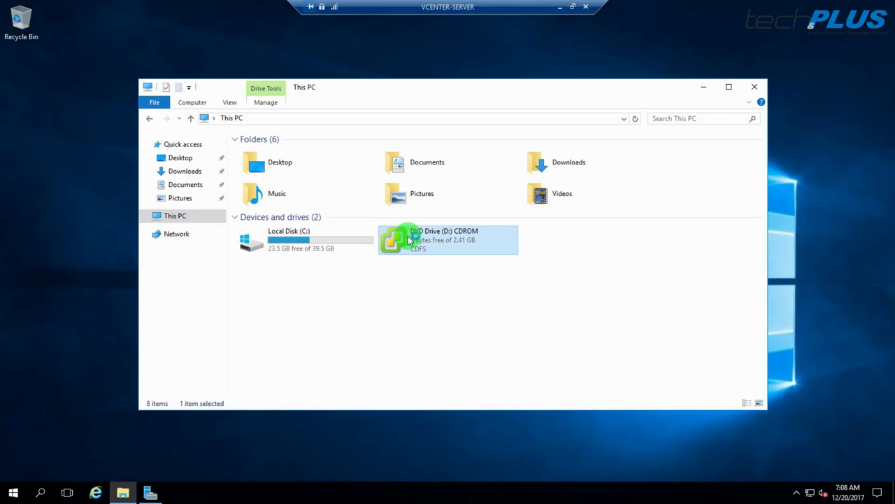
double_click(410, 240)
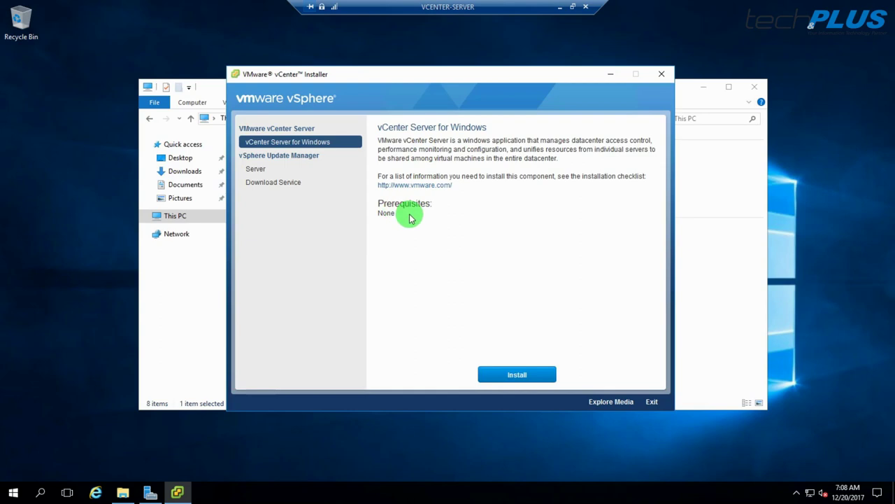
click(516, 377)
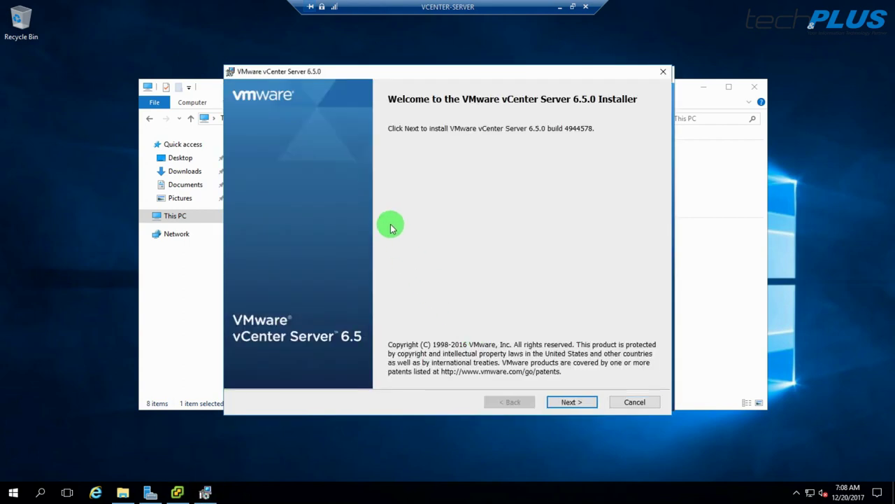
Step: Proceed past the installer's welcome page and accept the End User License Agreement
click(570, 403)
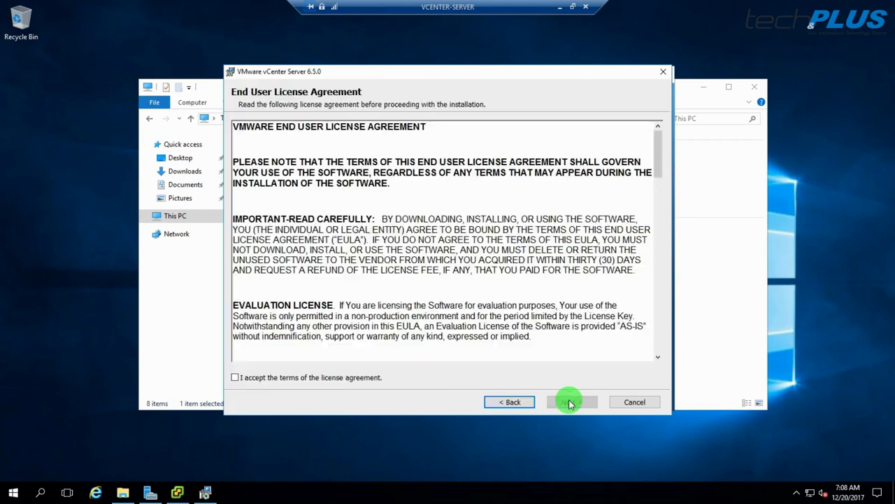
click(336, 379)
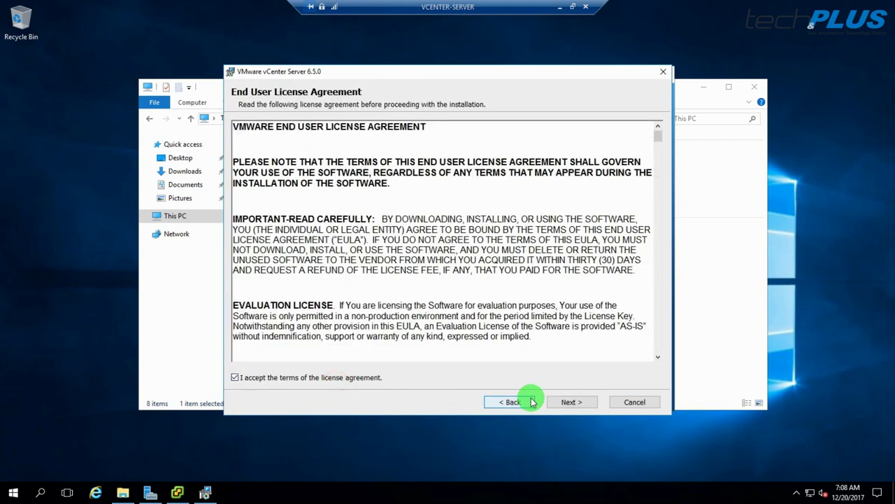
click(570, 403)
Step: Select the embedded Platform Services Controller deployment and accept vcenter-server.techandplus.local as the system name, acknowledging the IPv6 warning
click(288, 240)
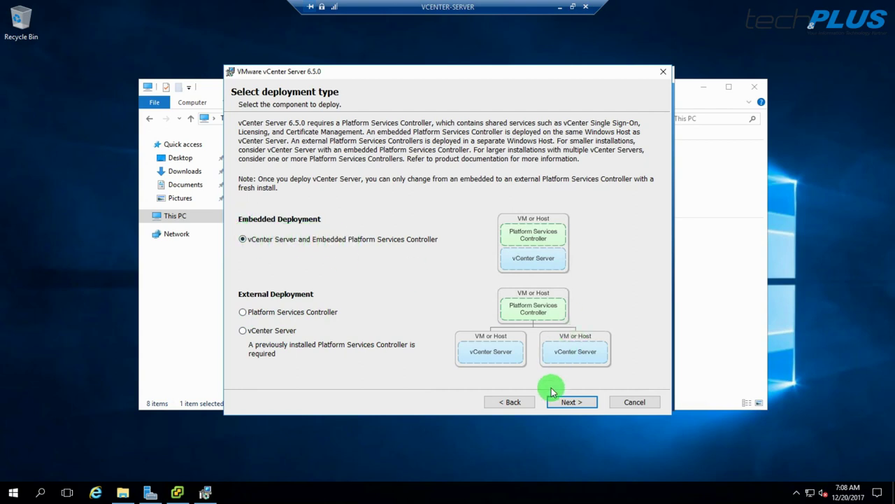
click(570, 402)
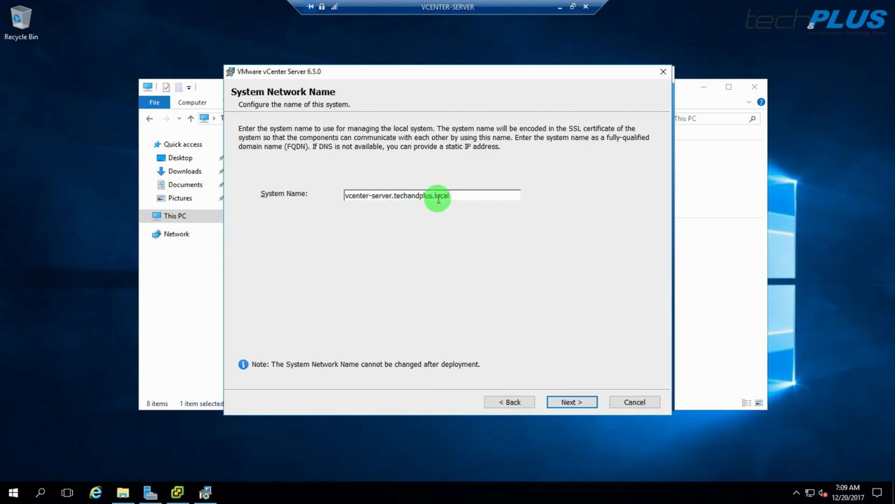
click(572, 401)
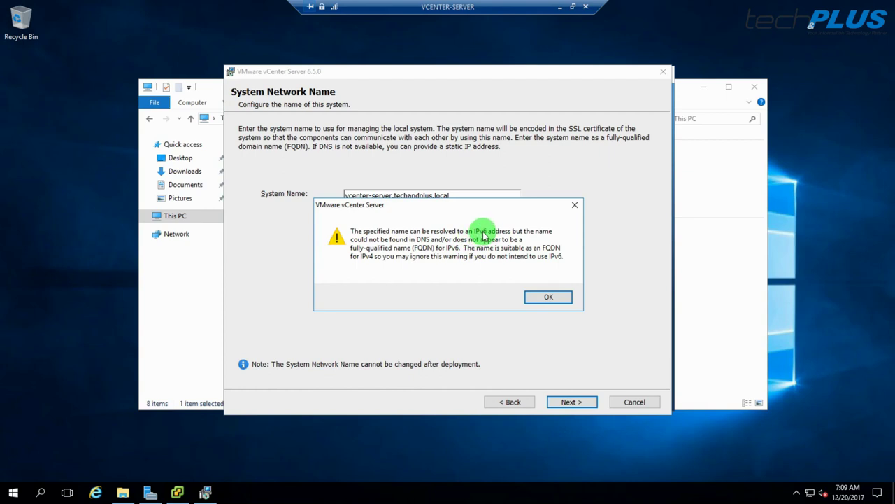
click(548, 297)
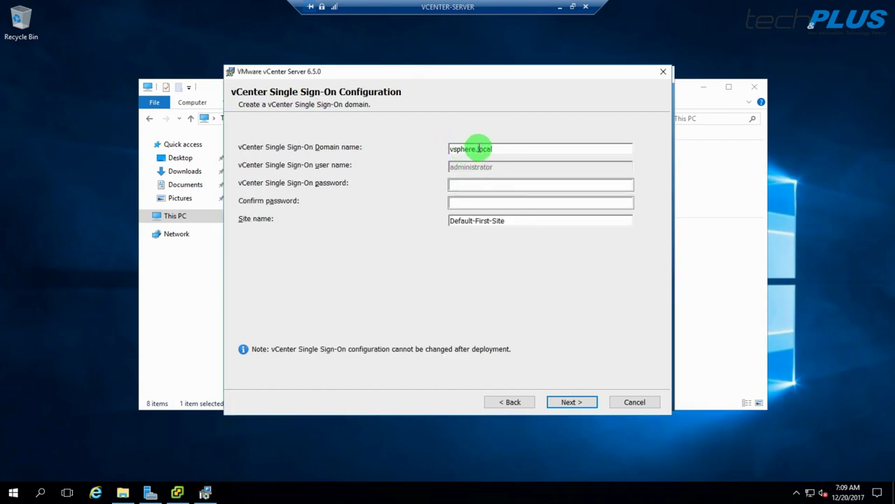
Step: Set the vCenter Single Sign-On domain name to techandplus.local
drag(504, 149, 415, 154)
drag(476, 150, 413, 155)
text(techandplus)
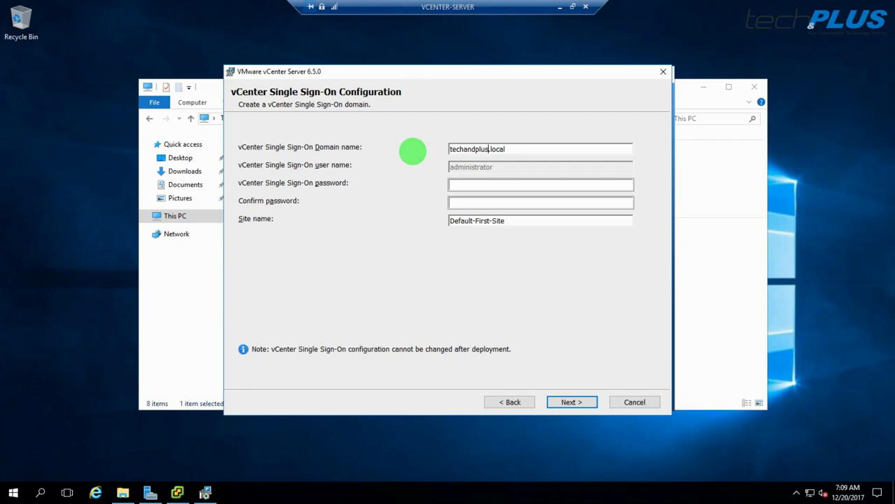
Step: Enter and confirm the Single Sign-On password, keep Default-First-Site, and continue despite the matching Active Directory domain name
click(469, 187)
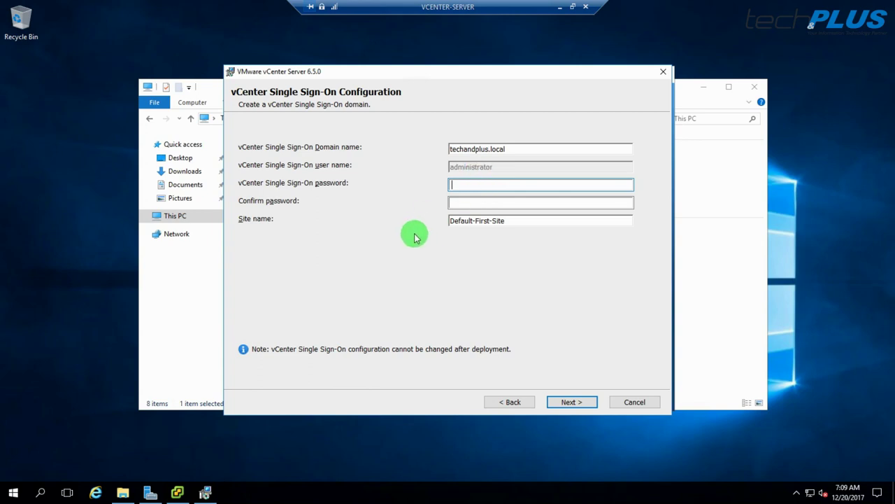
text(••)
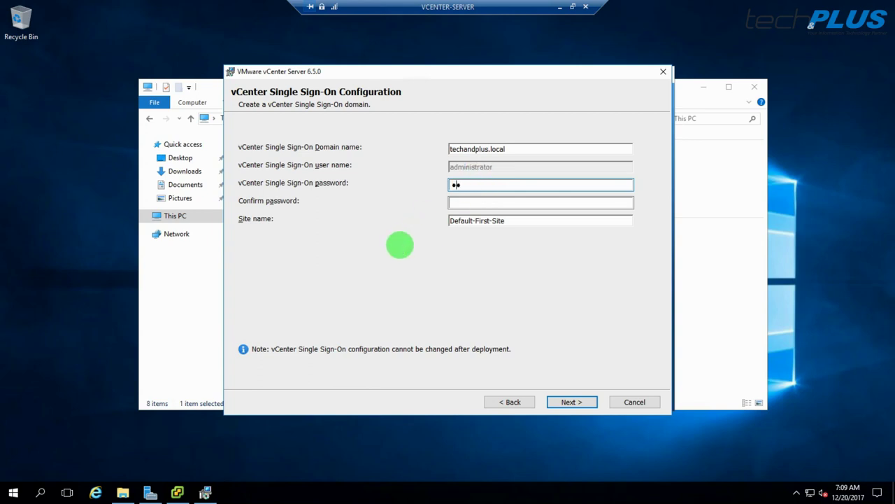
text(•••••••)
key(Tab)
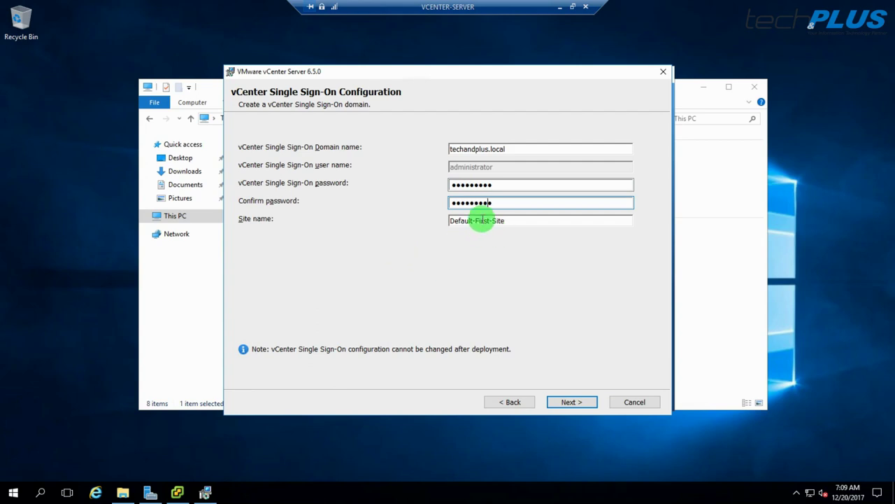
click(571, 401)
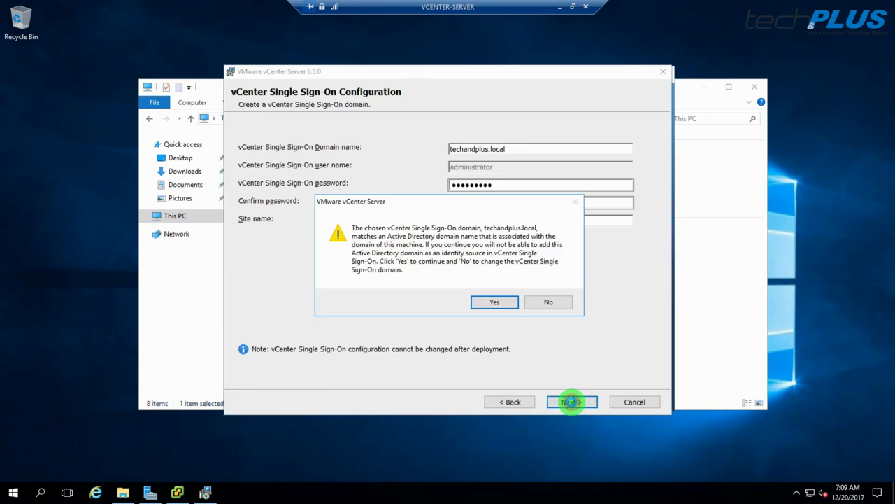
click(495, 303)
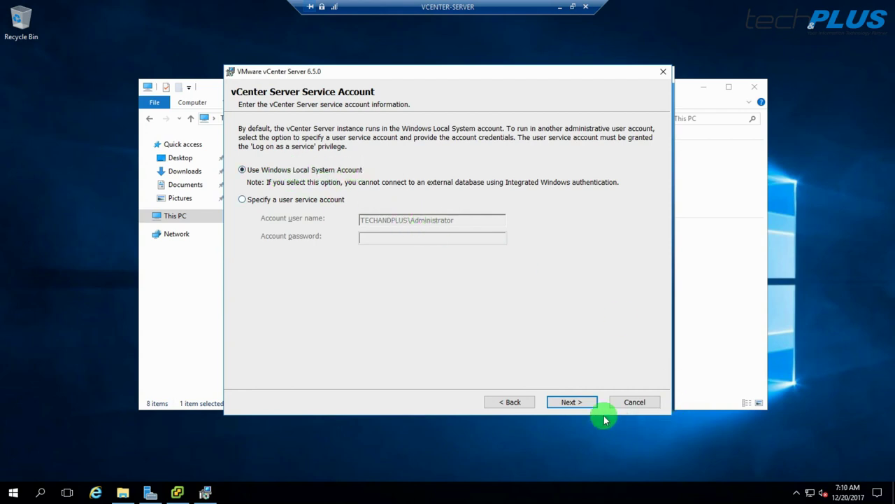
Step: Accept the Windows Local System Account, the embedded VMware Postgres database, and the default ports and storage directories
click(570, 403)
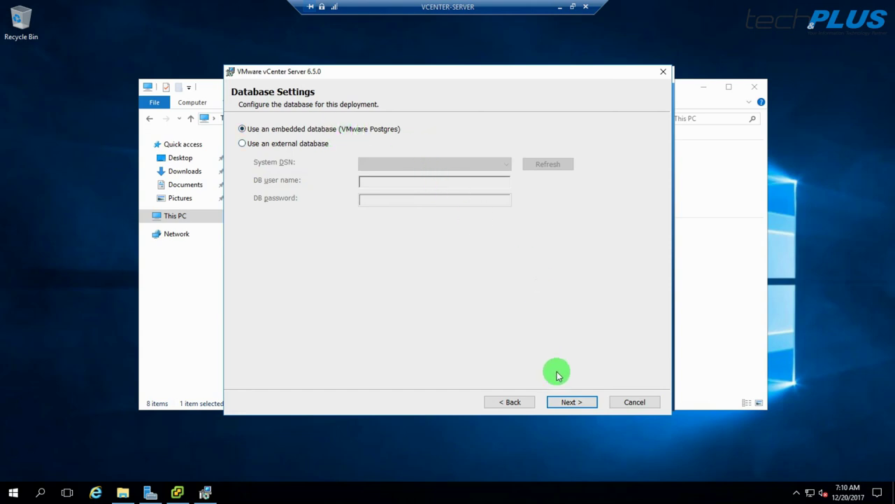
click(572, 400)
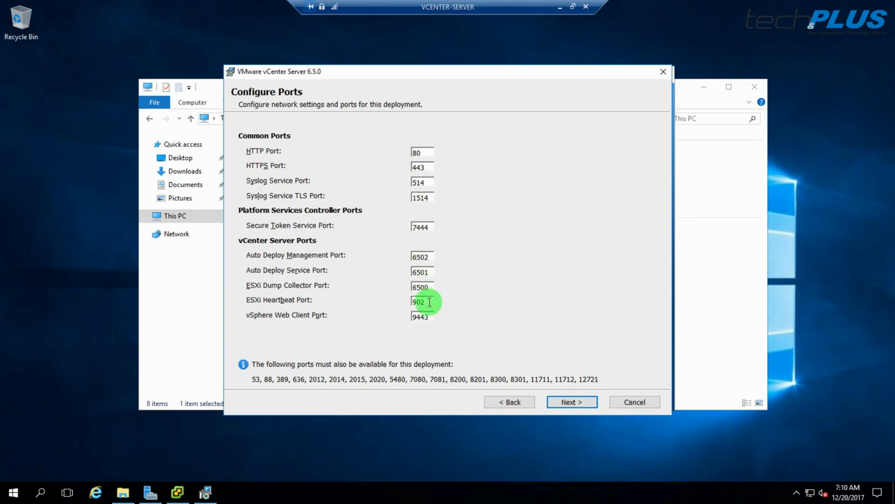
click(570, 402)
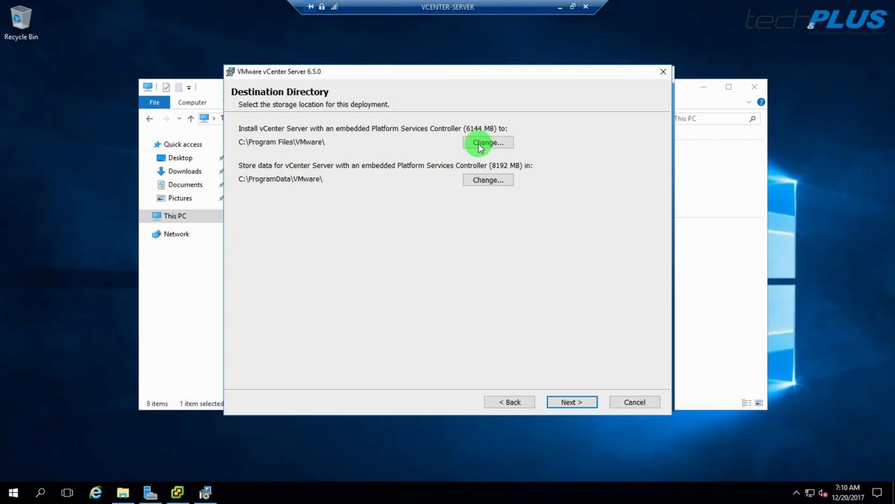
click(572, 402)
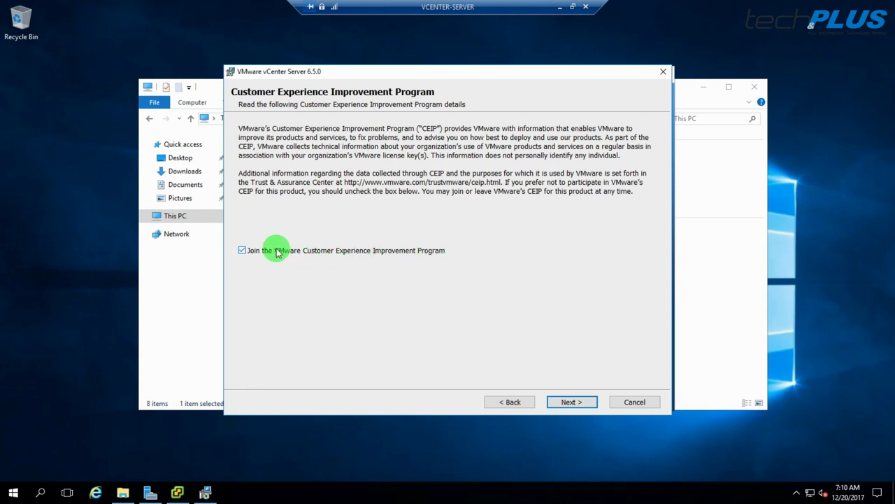
Step: Opt out of the Customer Experience Improvement Program and start the vCenter Server installation
click(241, 250)
click(567, 402)
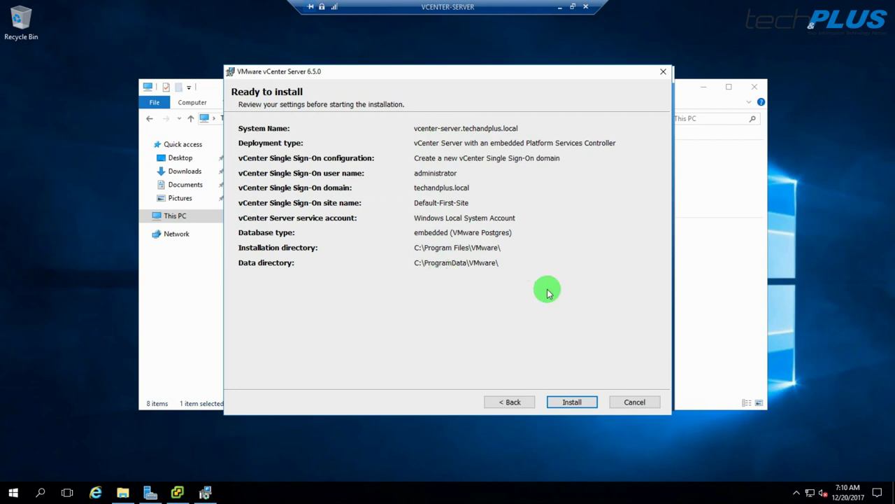
click(571, 401)
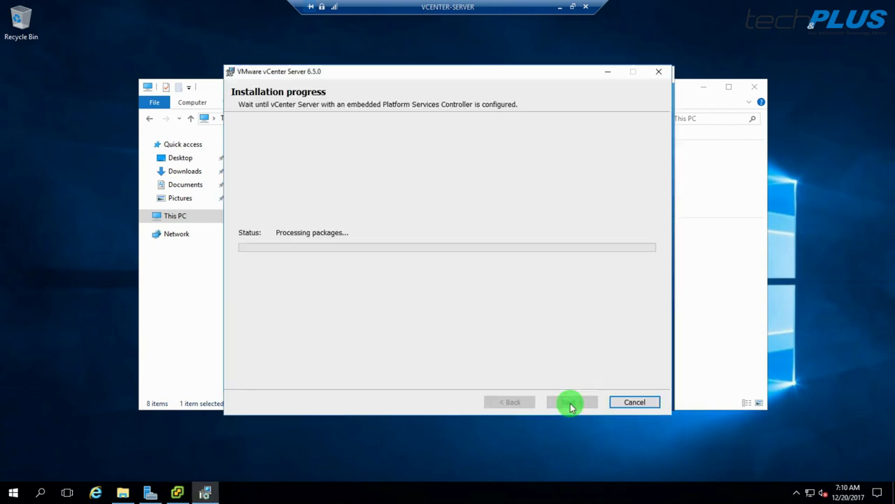
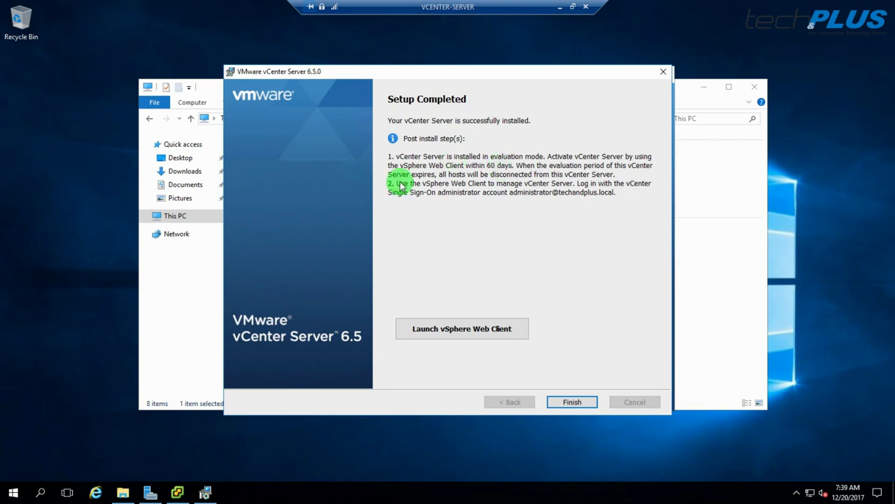
Step: Finish the completed vCenter Server setup and close the vCenter Installer and File Explorer windows
click(466, 326)
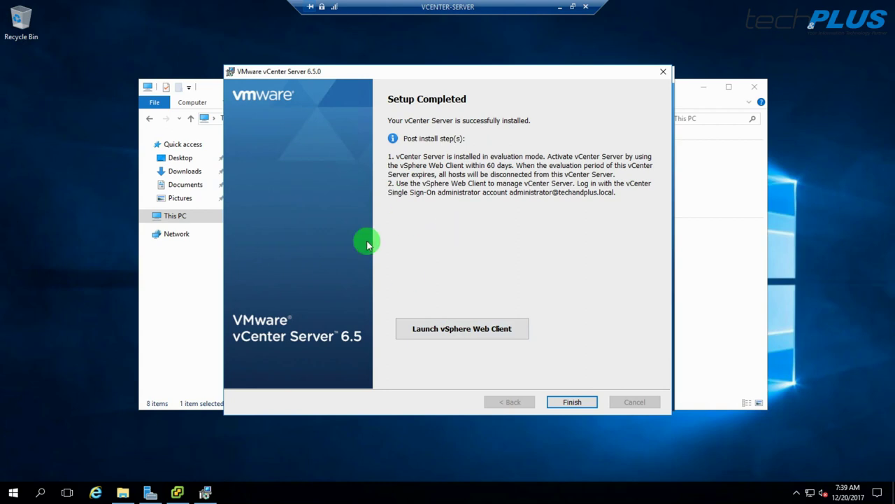
click(572, 402)
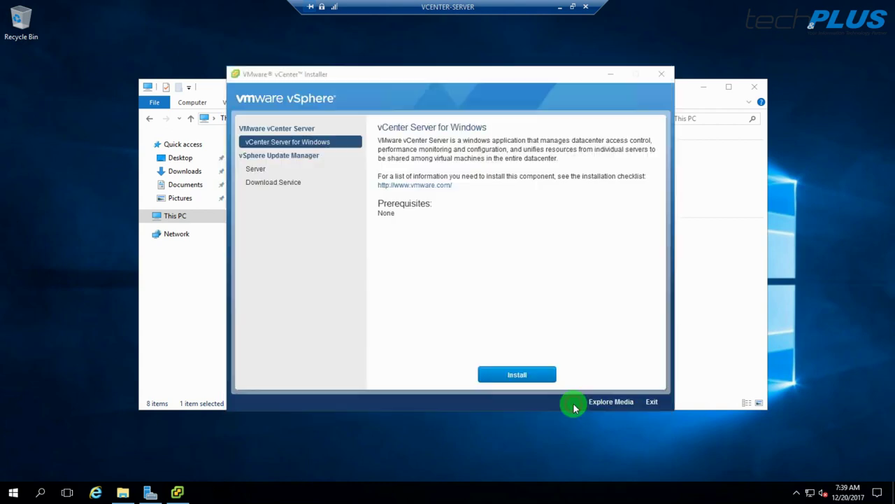
click(663, 74)
click(752, 86)
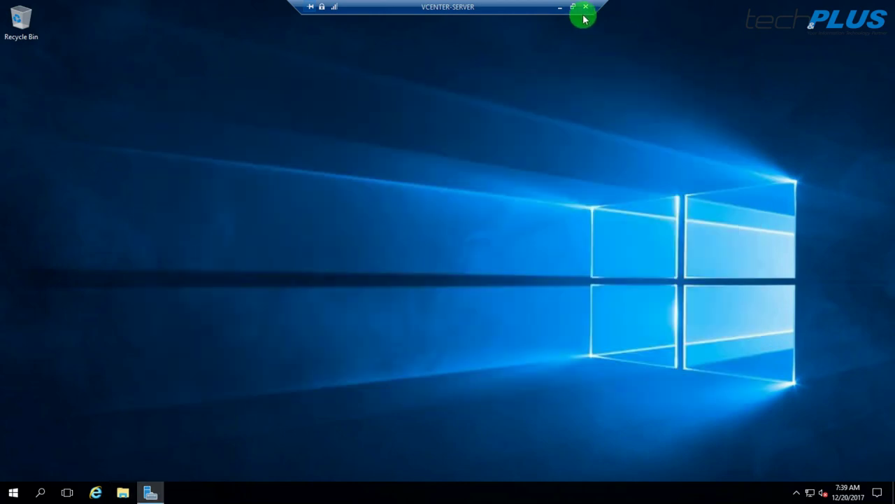
Step: Minimize the VCENTER-SERVER remote session, close VMware Workstation, and open a new tab in Chrome
click(559, 7)
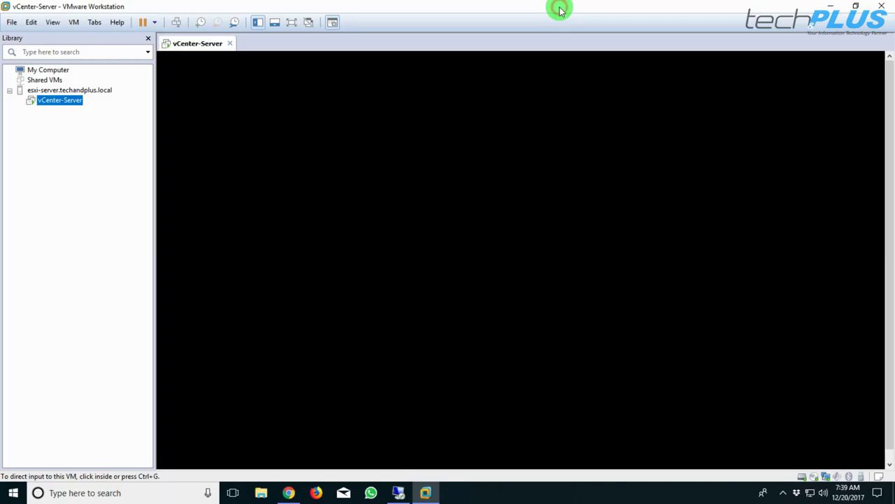
click(879, 6)
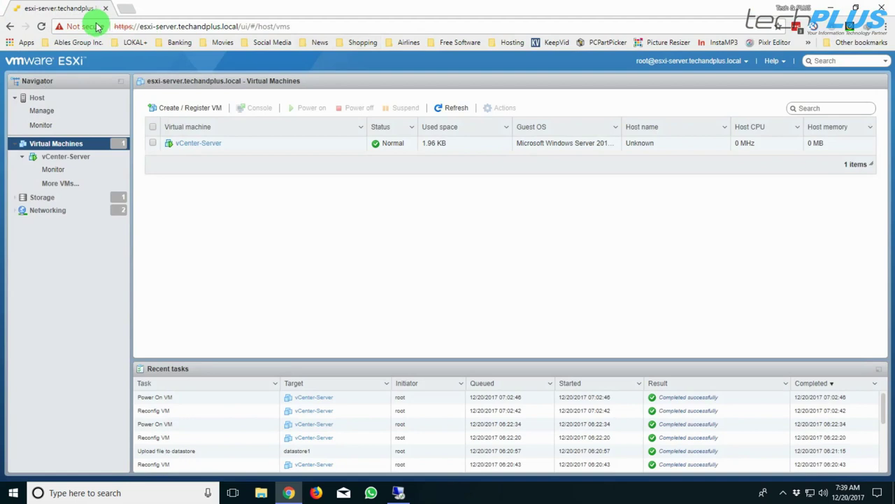
click(125, 10)
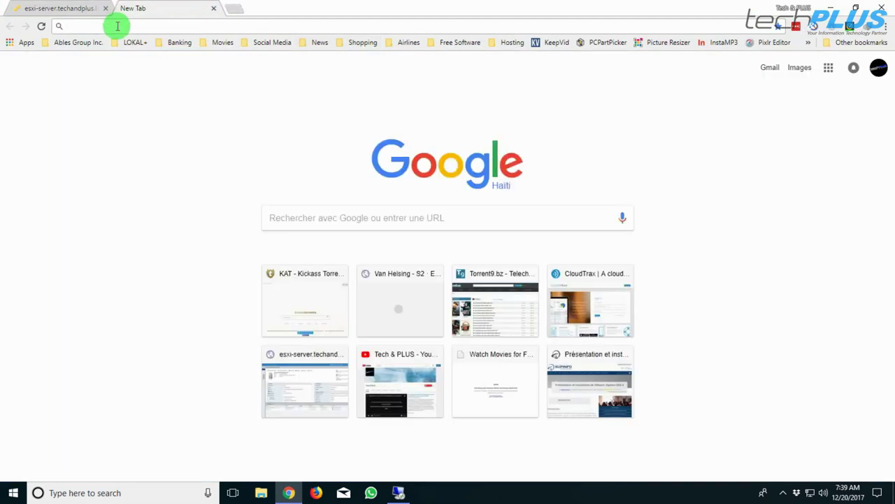
Step: Try to open vcenter-server.techandplus.local in the new browser tab without a protocol prefix
text(vcenter)
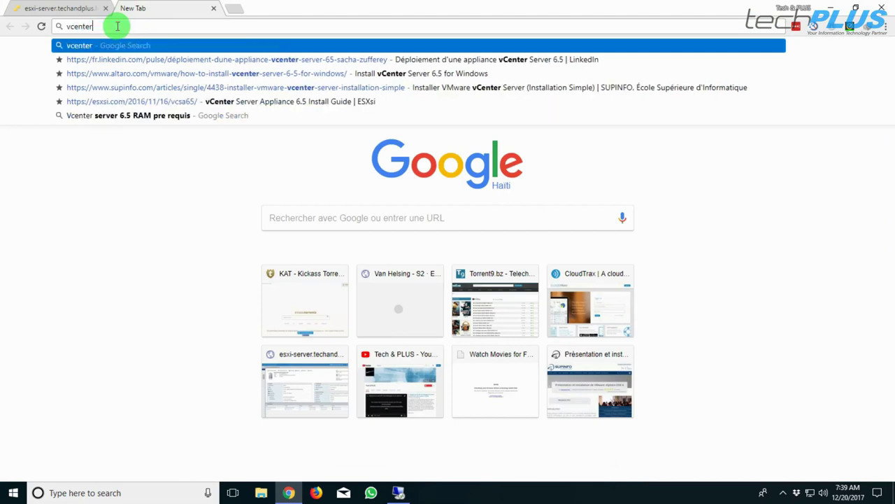
text(-serve)
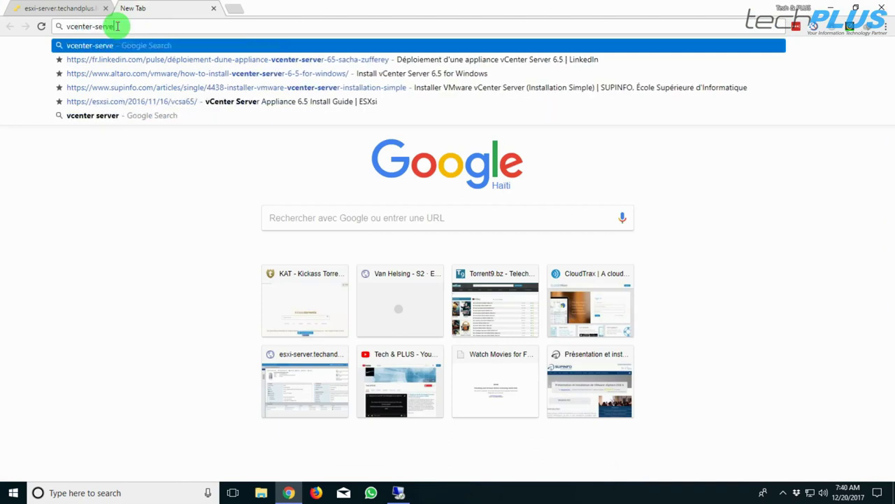
text(r.te)
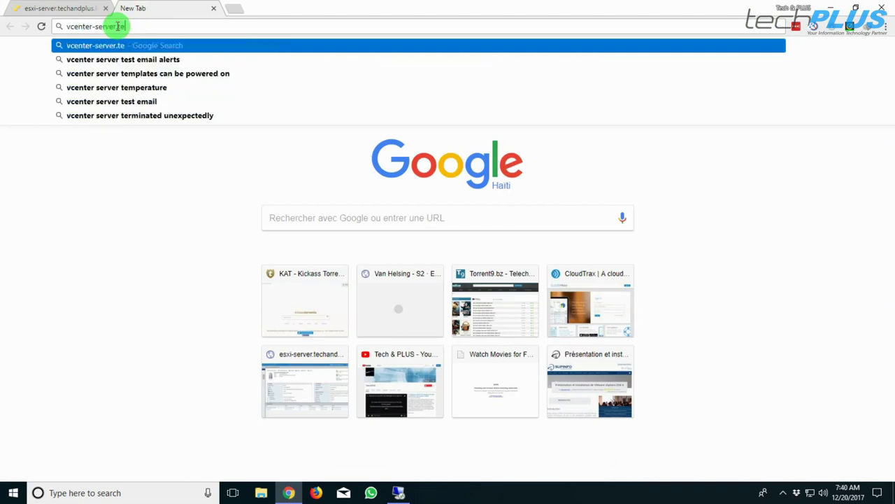
text(chandplus)
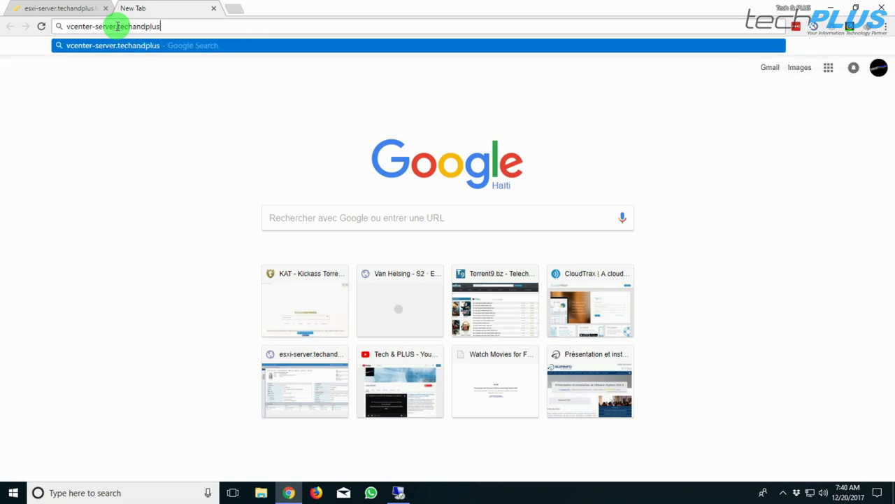
text(.local)
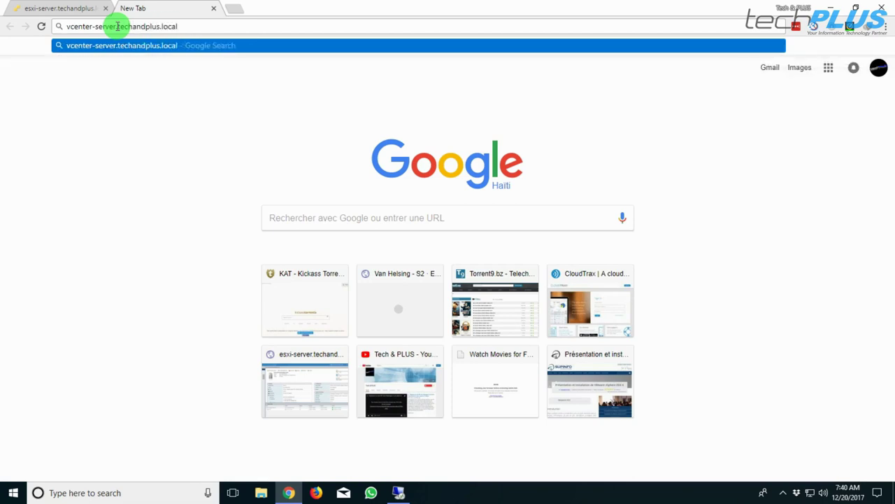
key(Return)
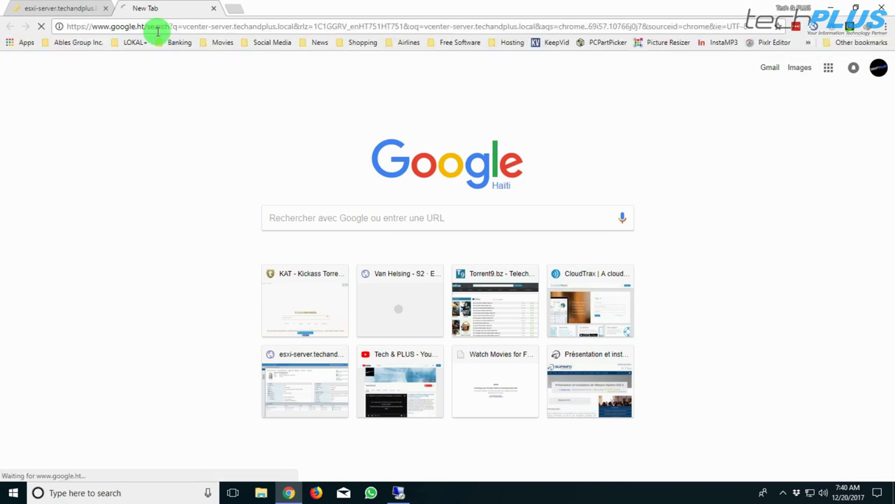
click(189, 28)
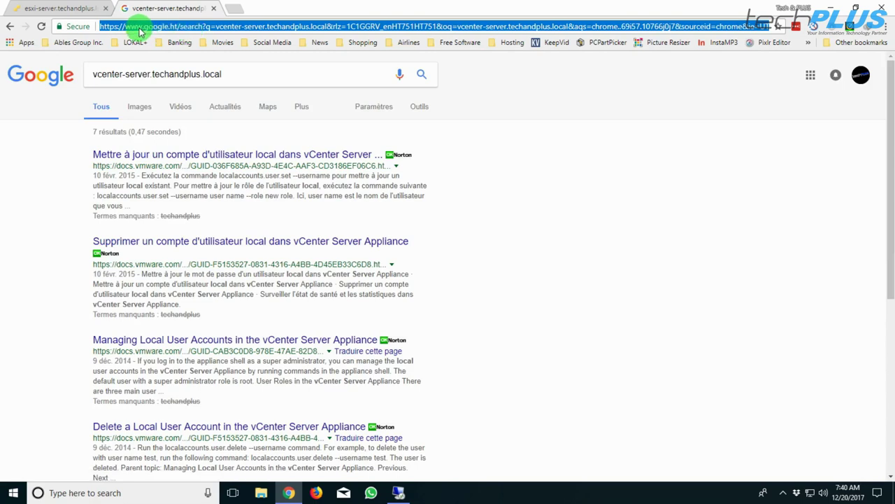
text(https)
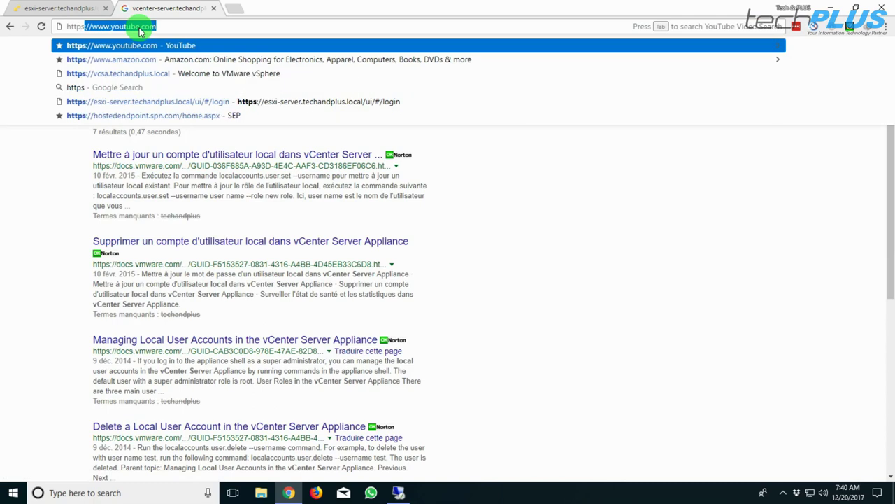
text(://)
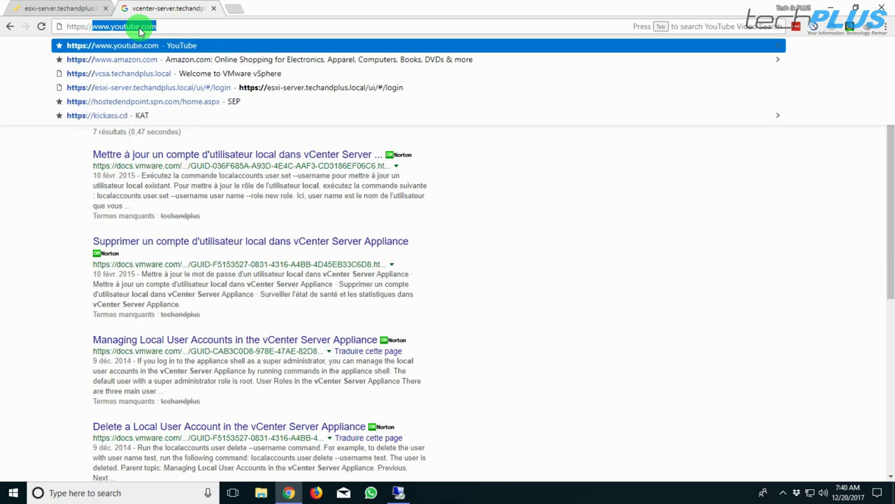
text(vcente)
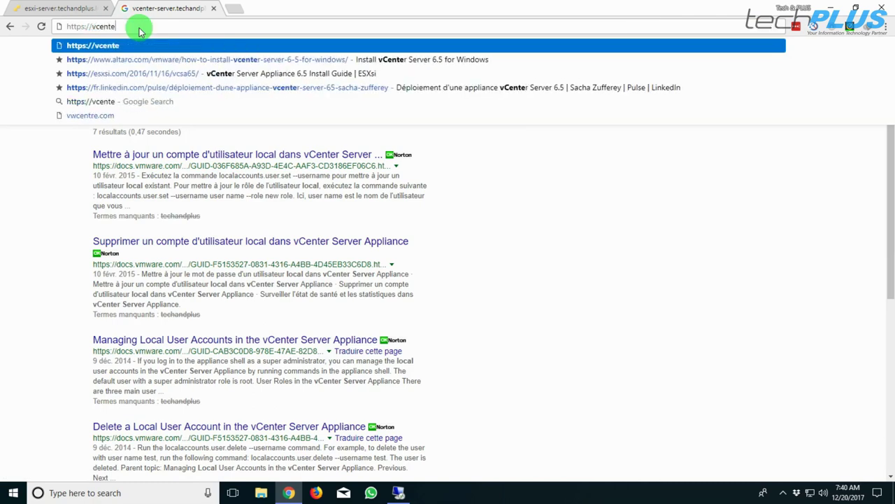
text(r-serv)
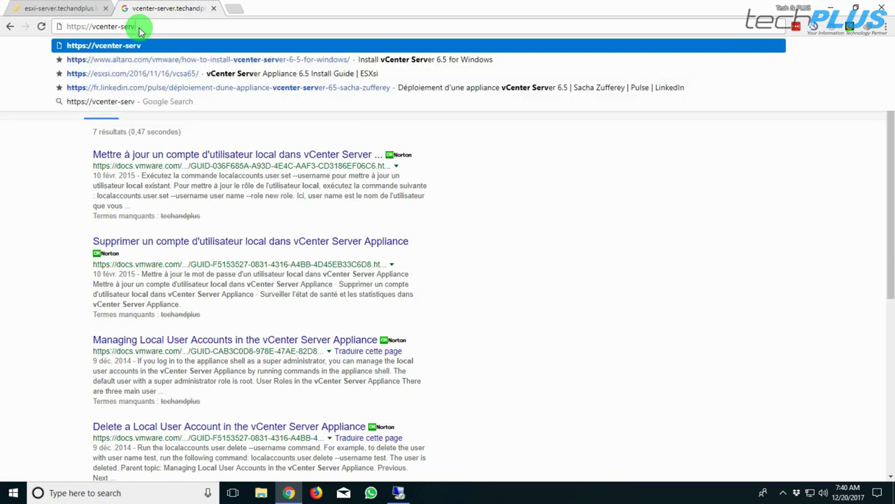
text(er.tec)
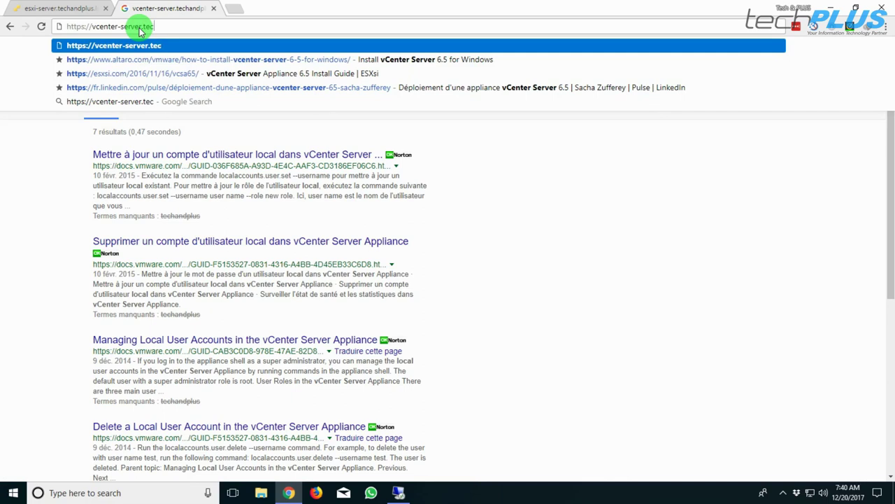
text(handplus)
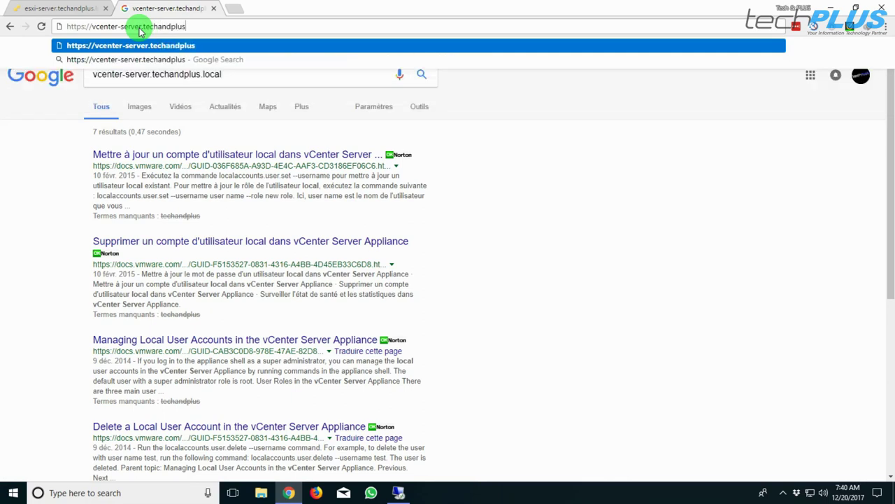
text(.local)
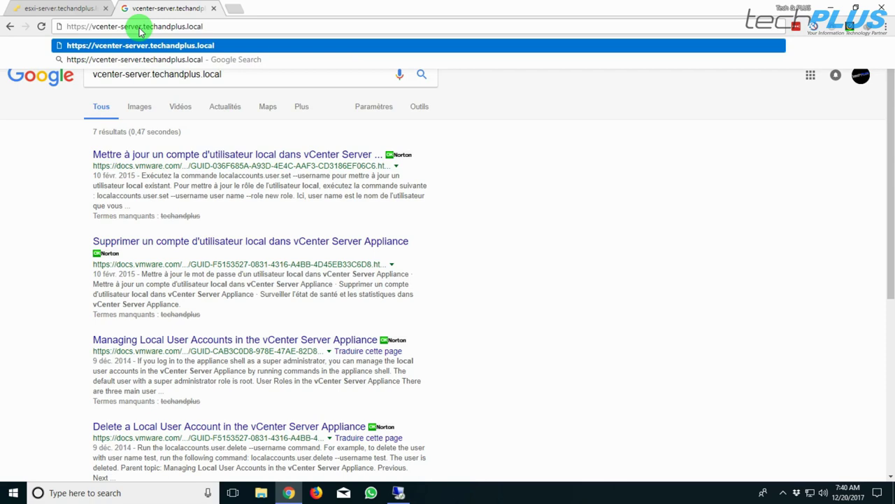
key(Return)
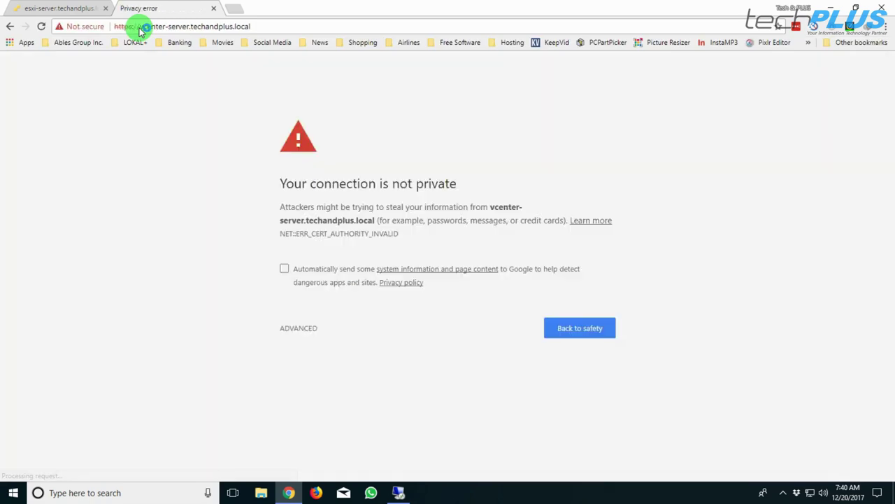
click(291, 328)
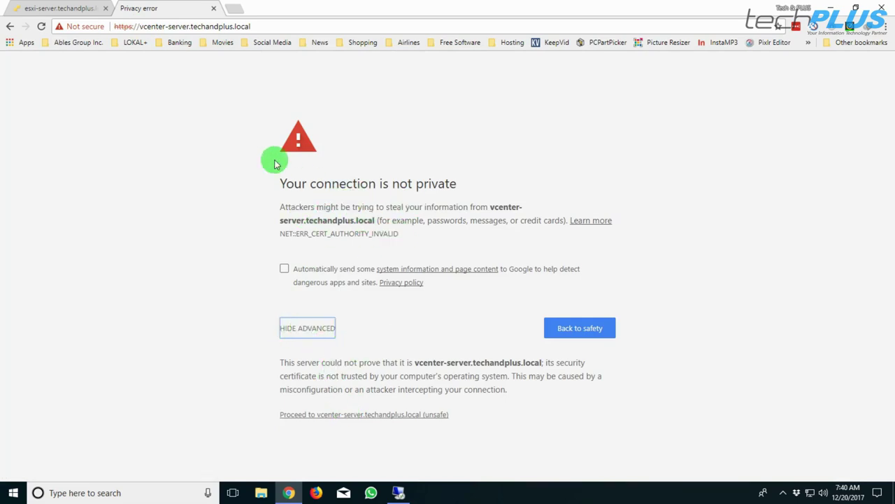
click(369, 416)
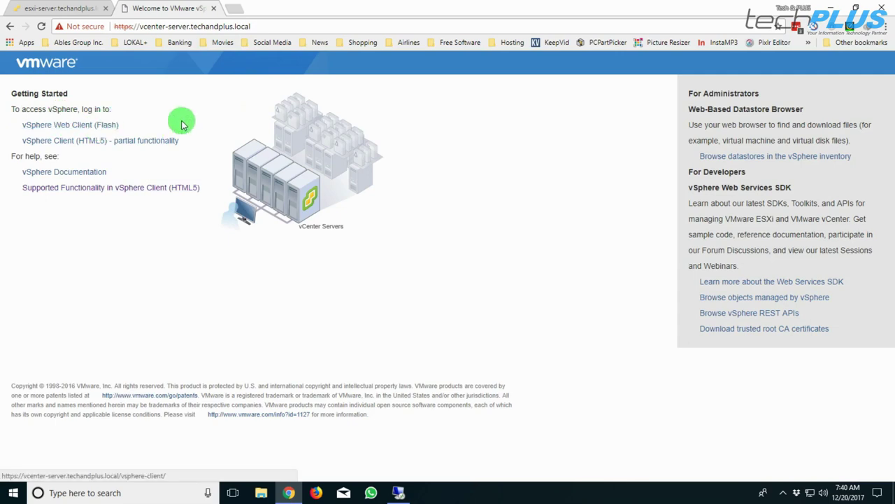
Step: Open the Flash version of the vSphere Web Client and allow Flash Player to run on its login page
click(97, 126)
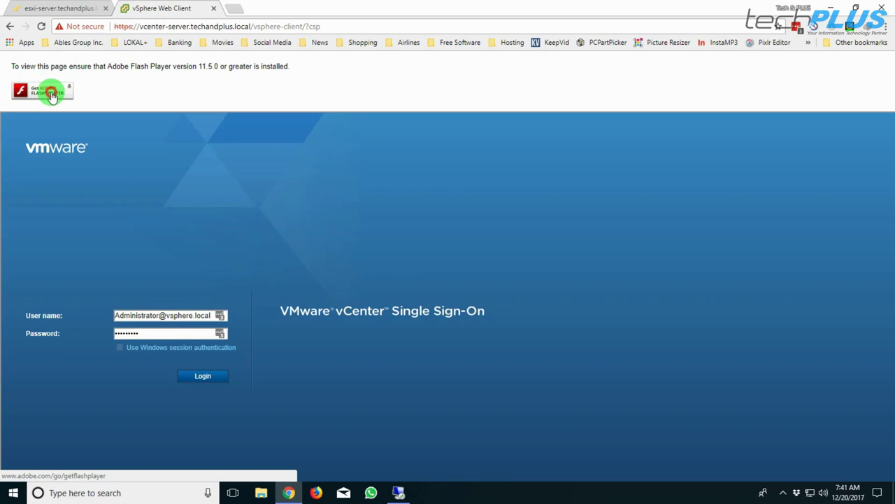
click(52, 95)
click(154, 87)
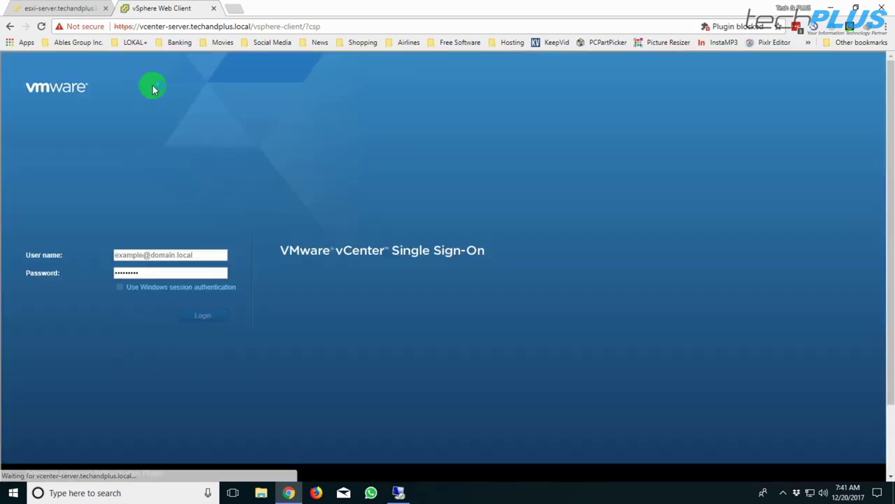
Step: Log in as Administrator of the techandplus.local domain and dismiss the licence expiry notice
click(166, 255)
drag(166, 254, 192, 254)
text(techandplu)
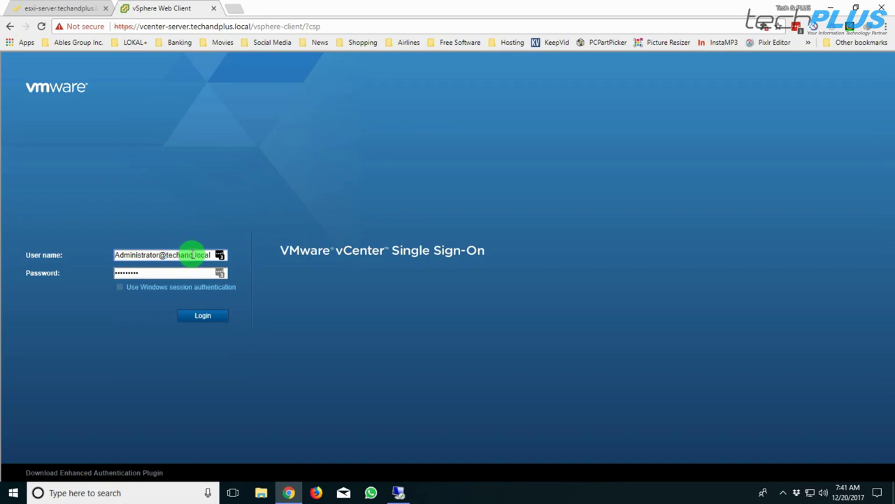
text(s)
click(207, 318)
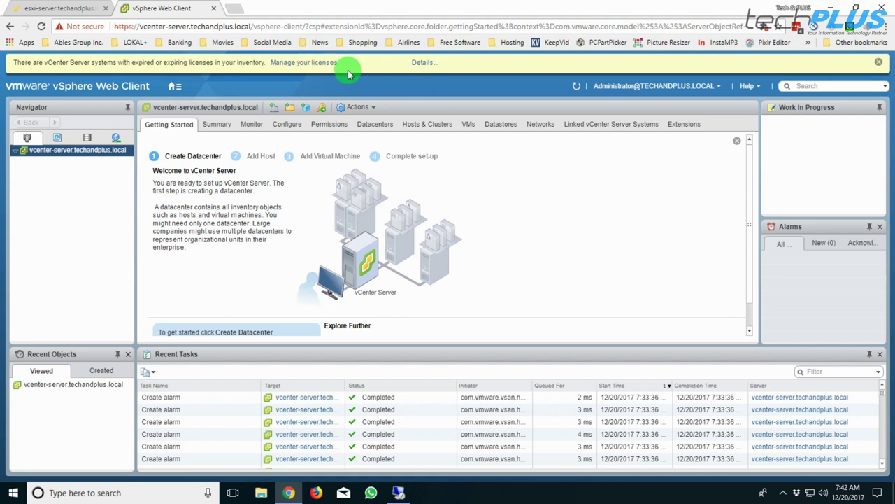
click(878, 63)
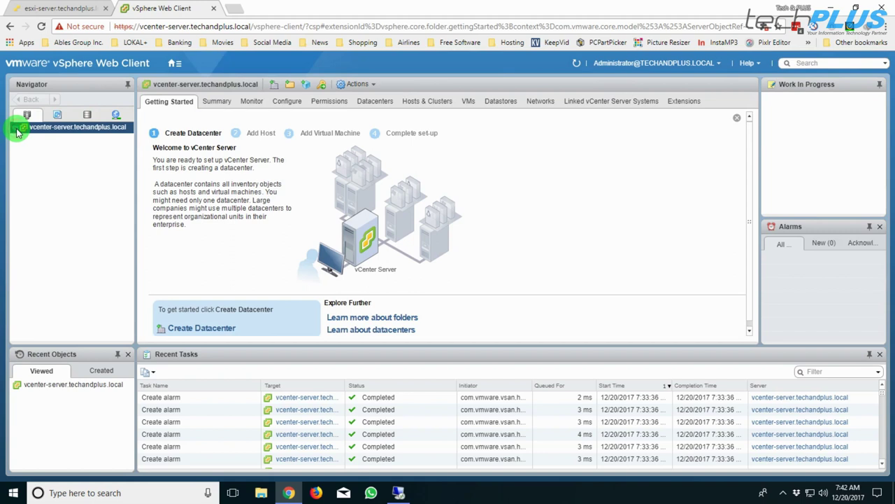
Step: Review the host overview of esxi-server.techandplus.local in its own browser tab, including its vCenter connection state, and return to the vSphere Web Client
click(68, 8)
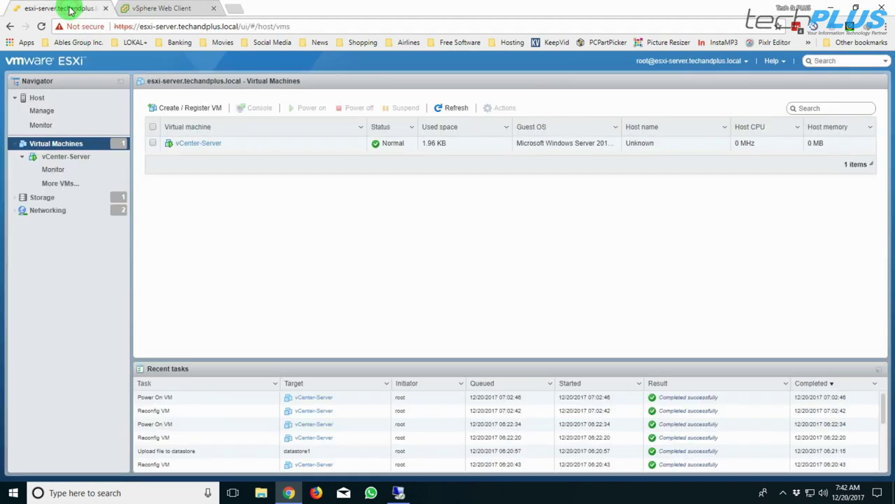
click(39, 97)
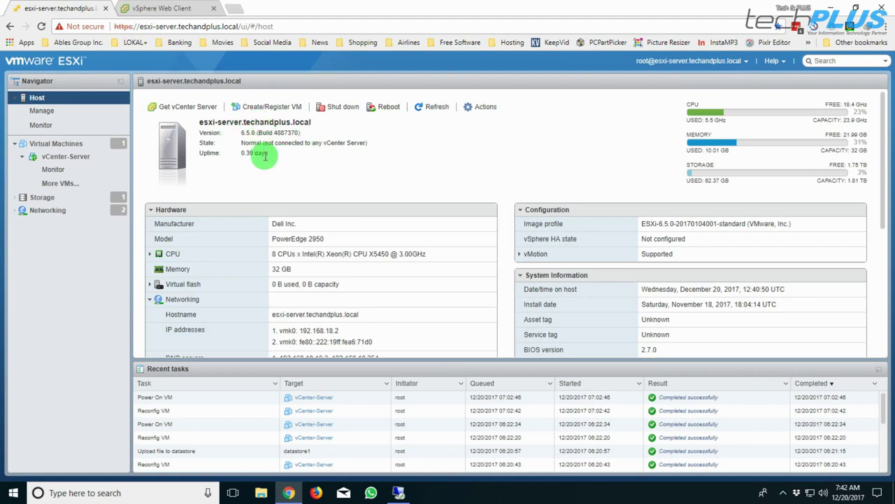
click(175, 8)
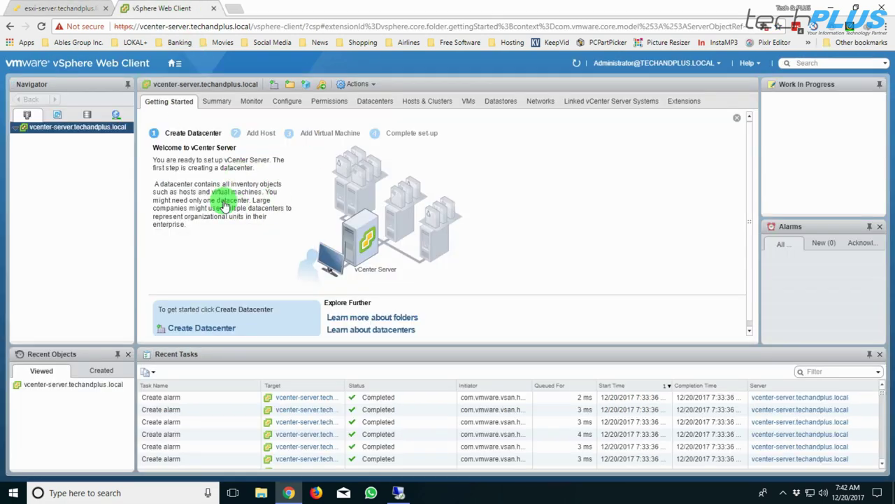
click(77, 8)
click(155, 9)
Step: Create a new datacenter named Tech & PLUS under vcenter-server.techandplus.local
right_click(59, 133)
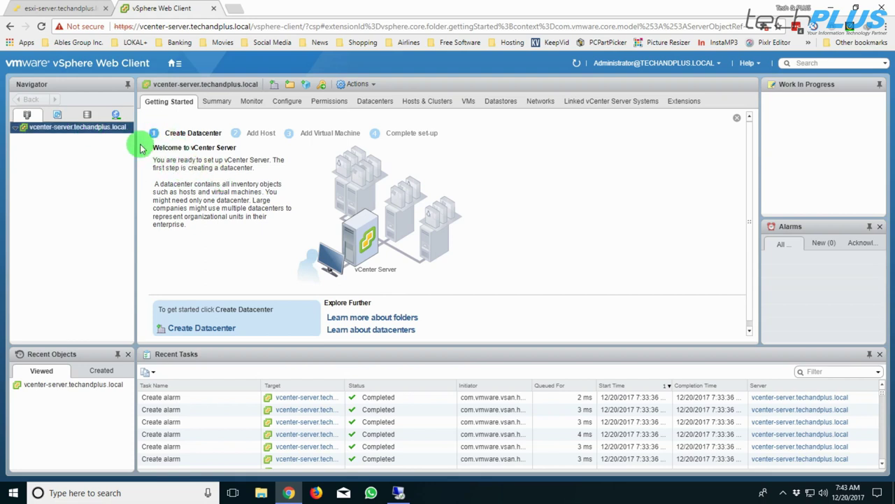
right_click(66, 128)
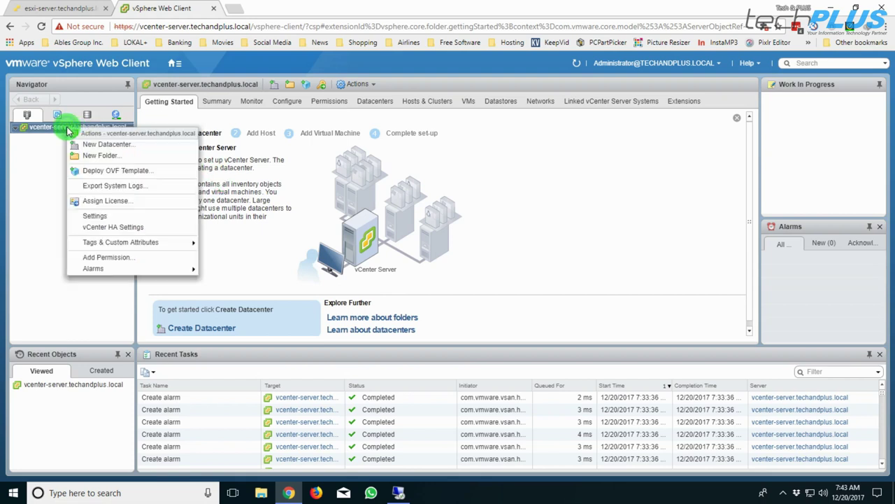
click(102, 144)
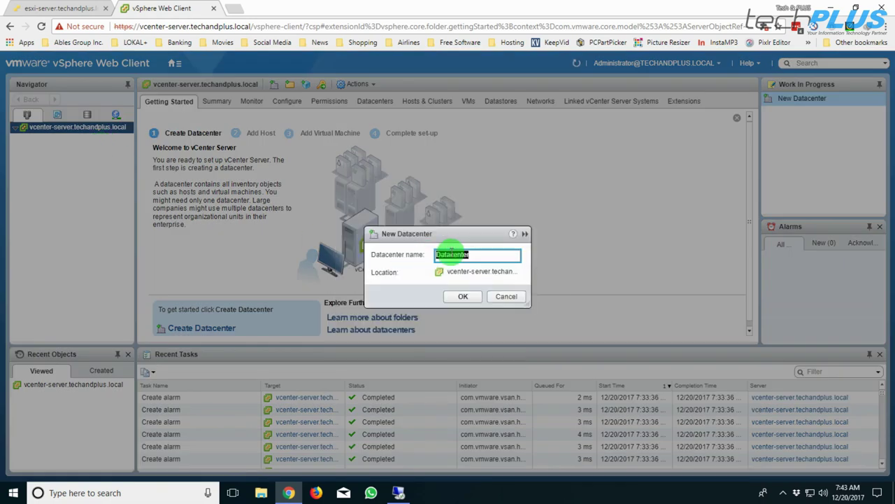
text(Tech & PLUS)
click(463, 295)
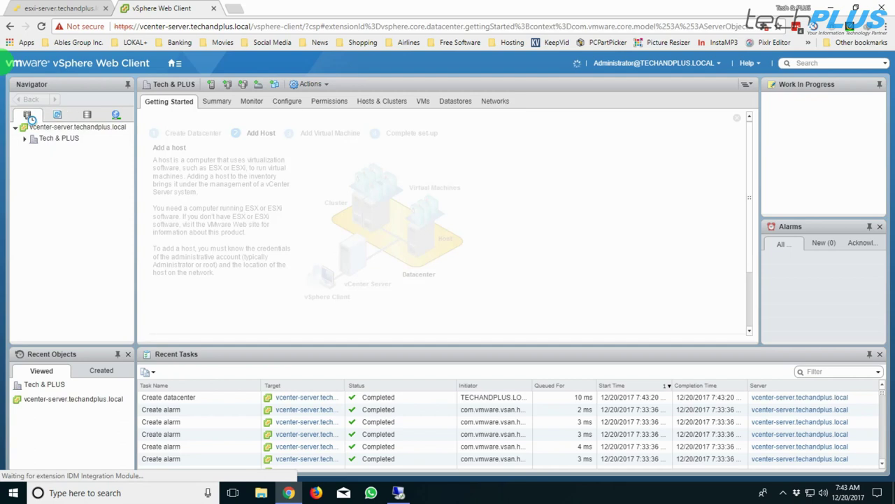
Step: Start adding a host to the Tech & PLUS datacenter with the host name esxi-server.techandplus.local
click(58, 140)
right_click(58, 142)
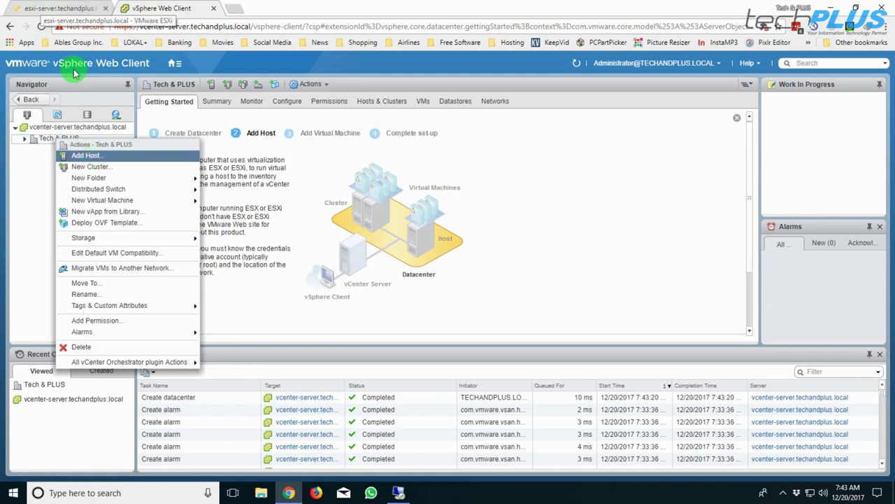
click(92, 157)
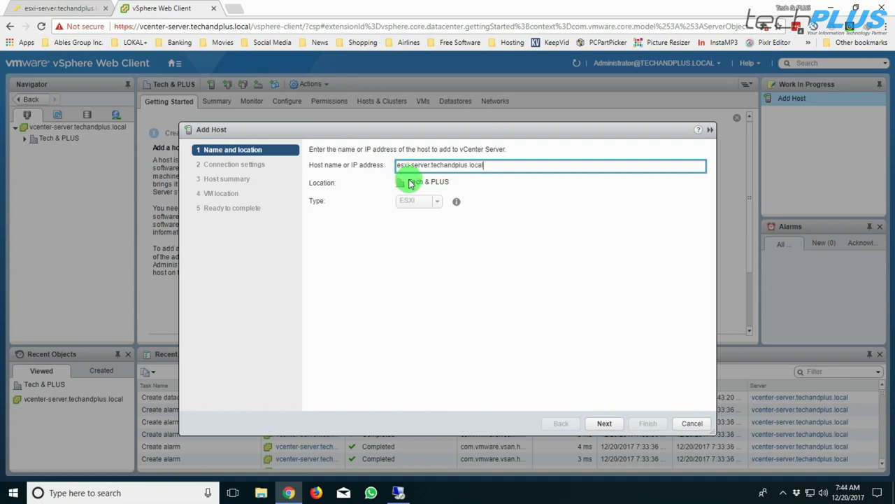
click(605, 423)
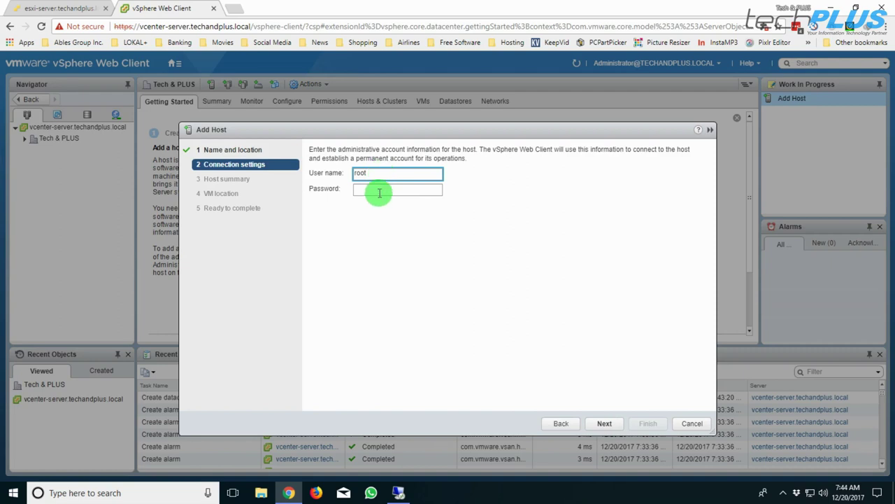
Step: Enter the root account's password for the host connection and agree to replace the host's certificate
click(371, 190)
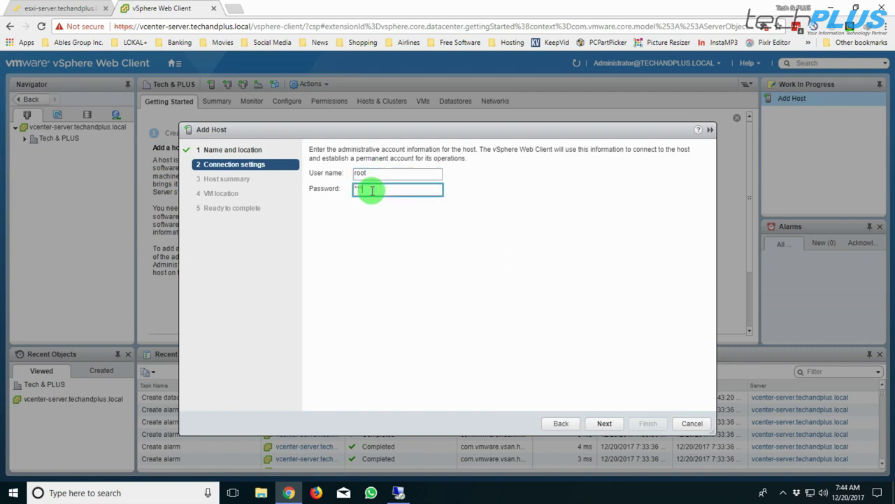
drag(380, 187, 312, 183)
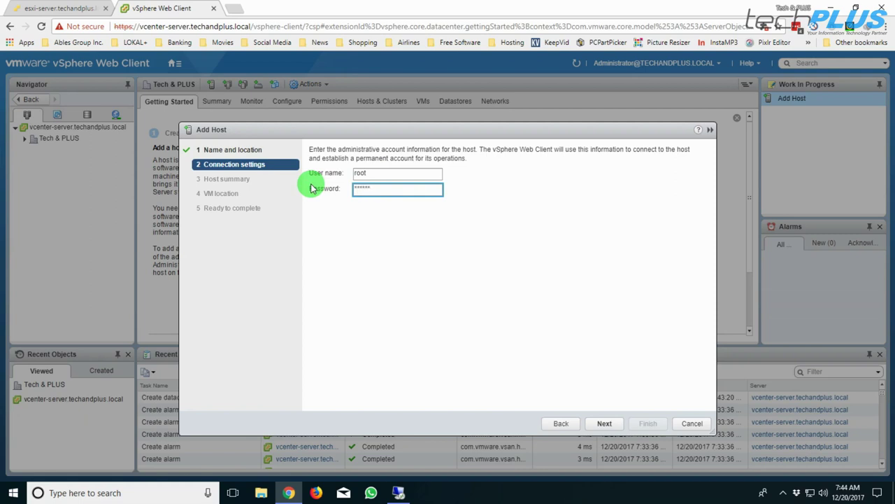
click(603, 422)
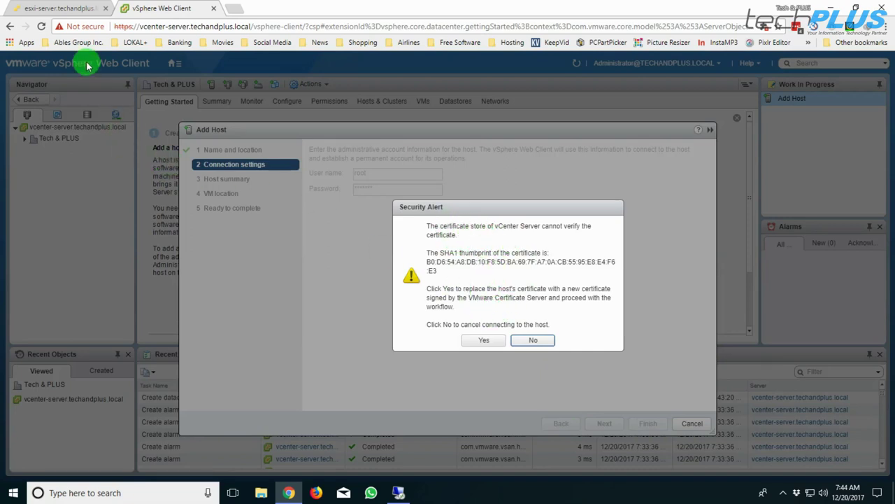
click(483, 341)
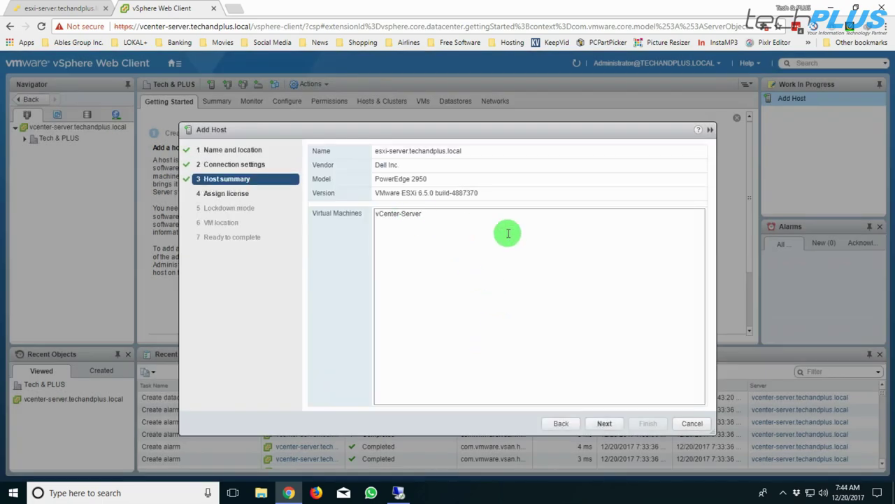
Step: Accept the host summary and assign License 1 to the host, confirming its use despite belonging to another vCenter Server system
click(605, 424)
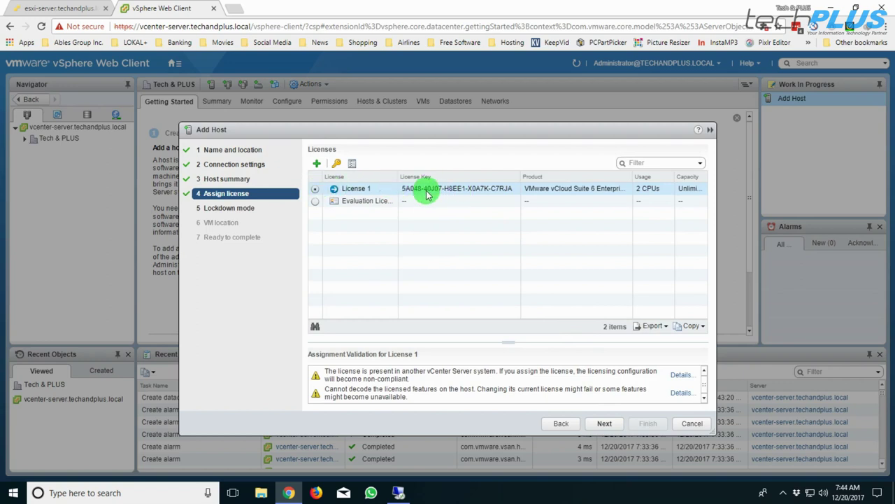
click(604, 423)
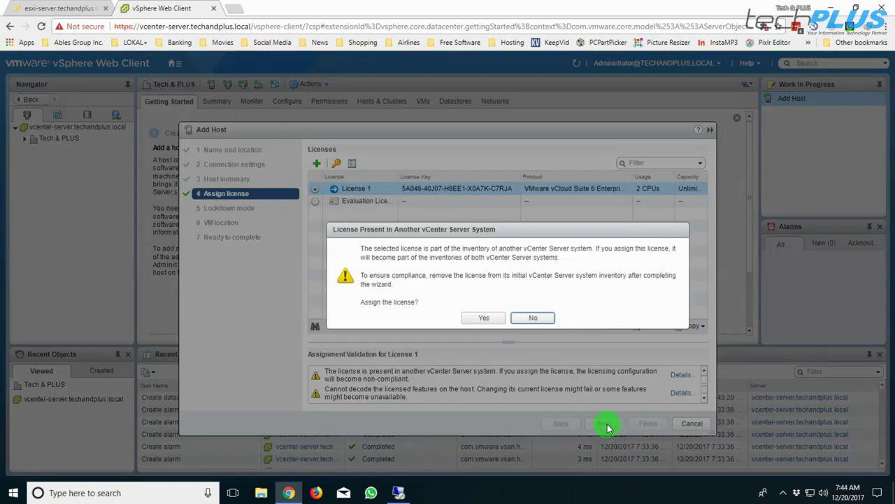
click(484, 317)
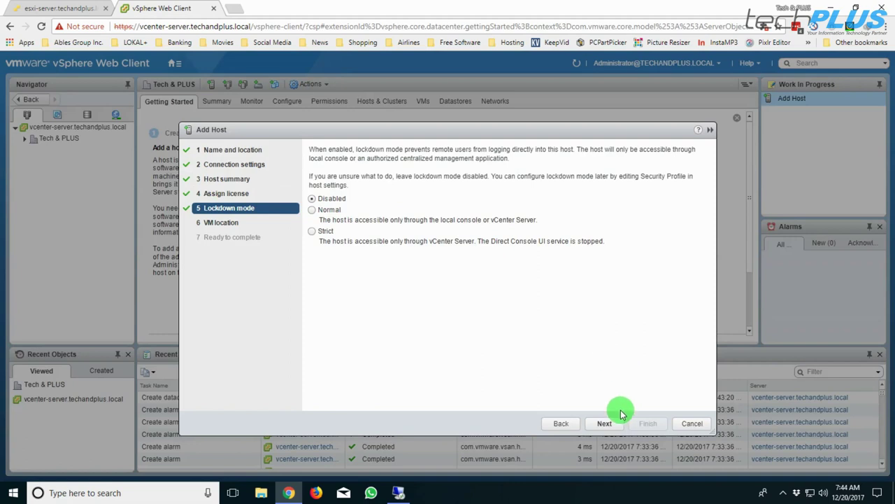
Step: Keep lockdown mode disabled, choose the Tech & PLUS datacenter as the VM location, and finish adding the host
click(607, 424)
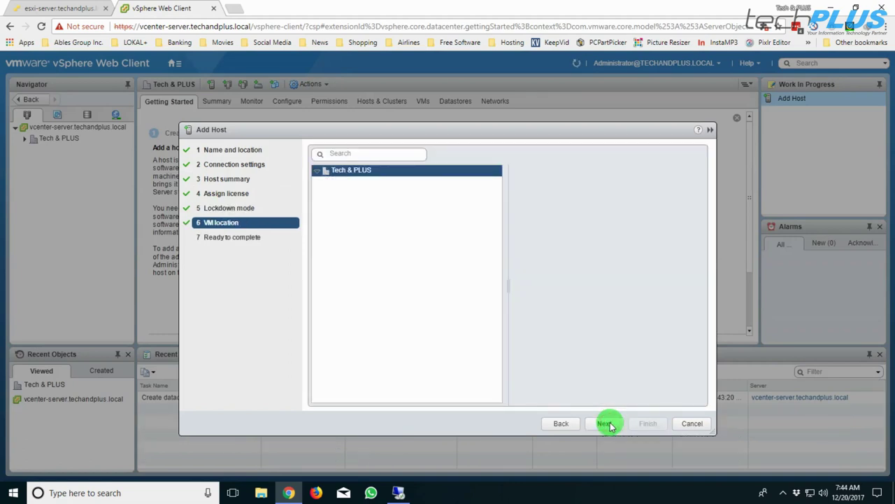
click(317, 176)
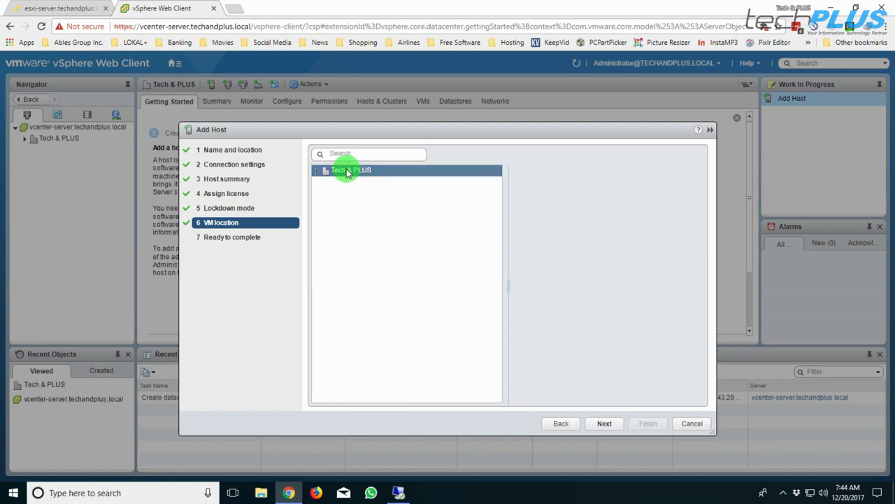
click(602, 424)
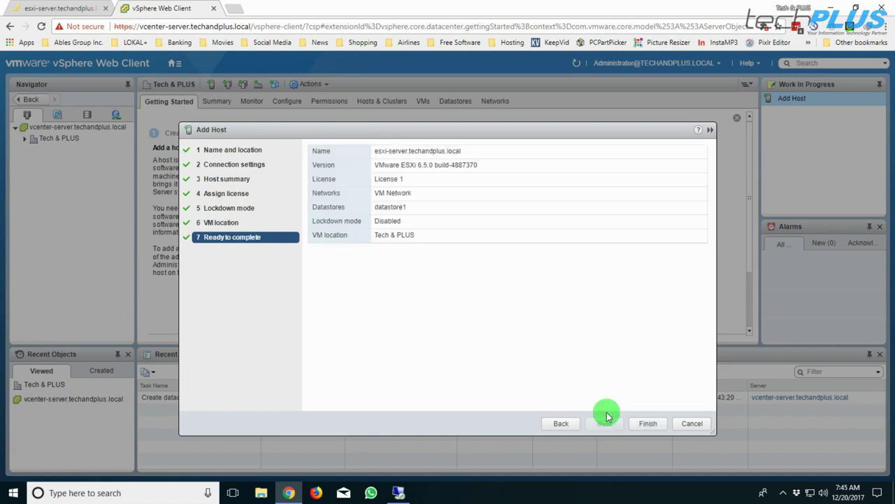
click(647, 423)
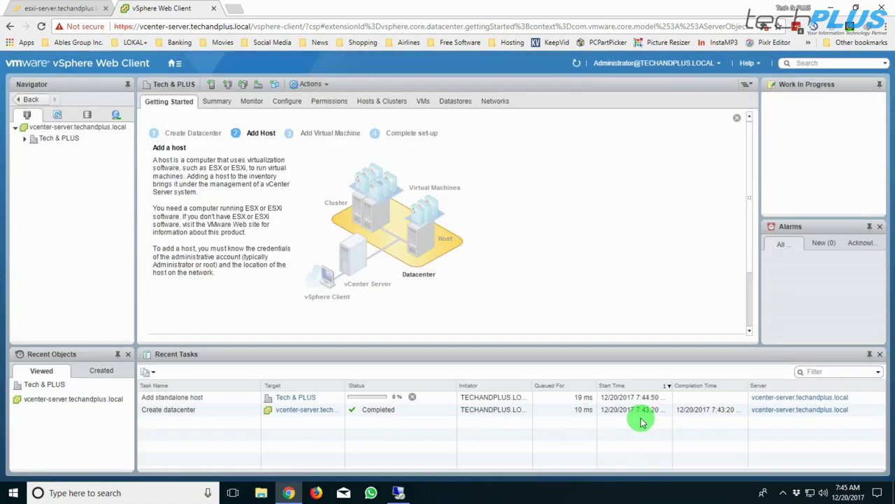
Step: Examine the summary of esxi-server.techandplus.local with refreshed data and list the virtual machines under that host
click(24, 138)
click(42, 156)
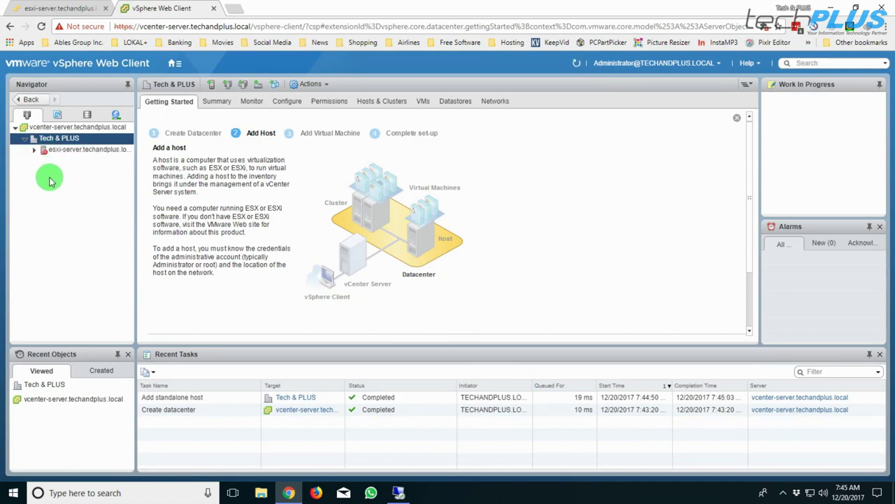
click(57, 150)
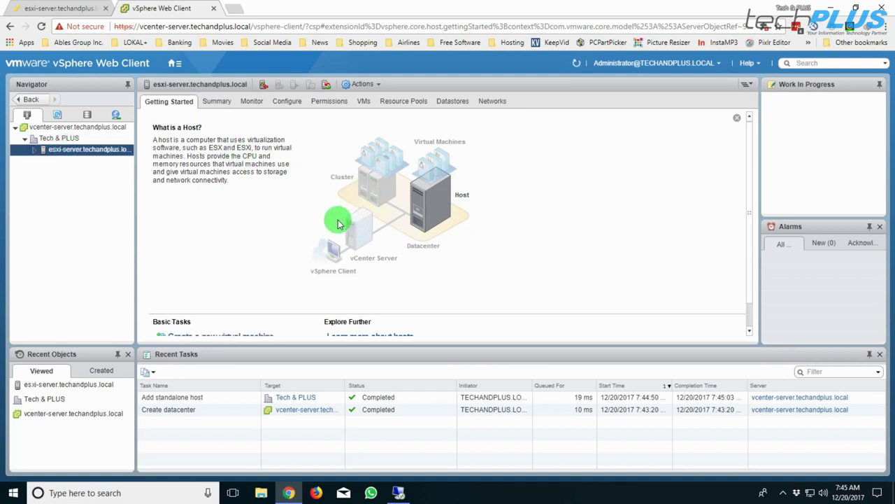
click(213, 103)
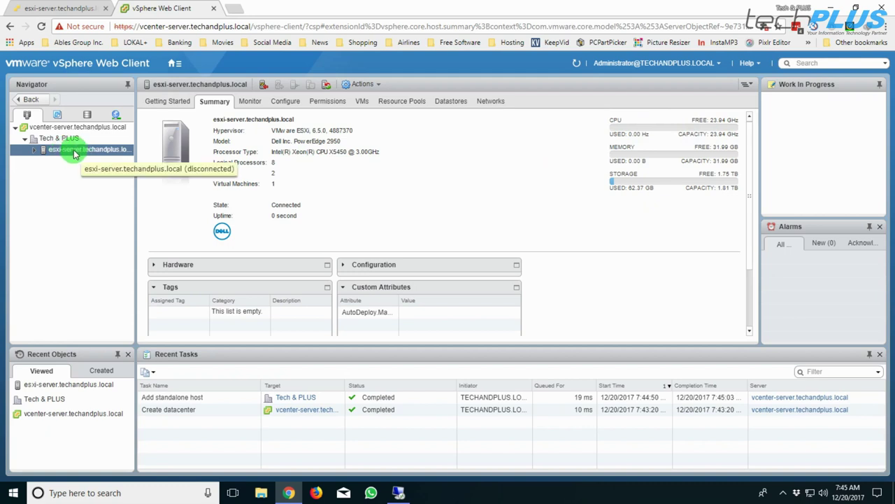
click(576, 65)
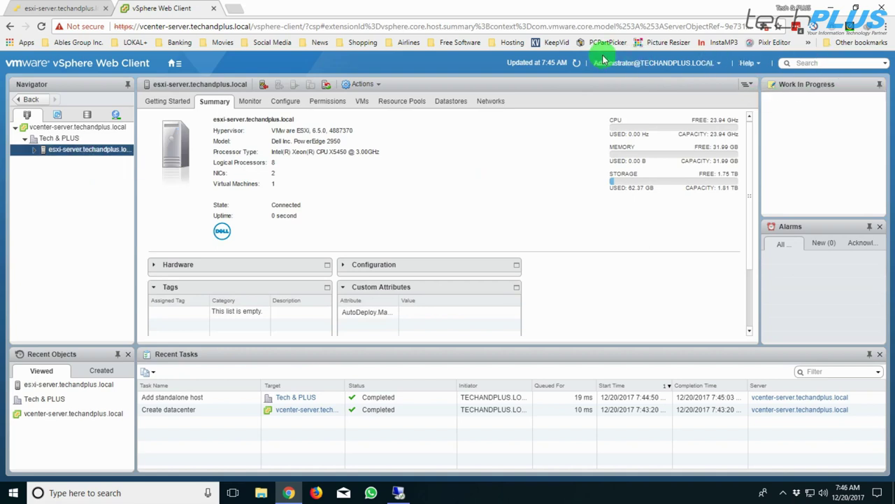
click(577, 65)
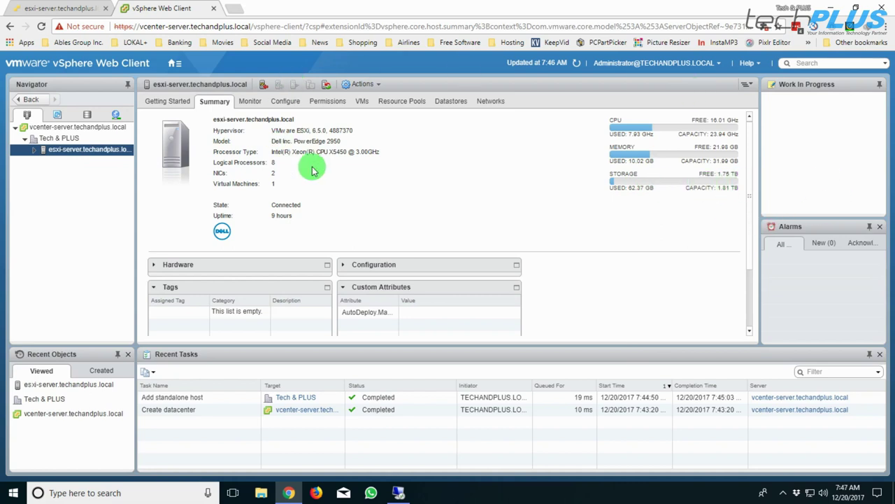
click(34, 148)
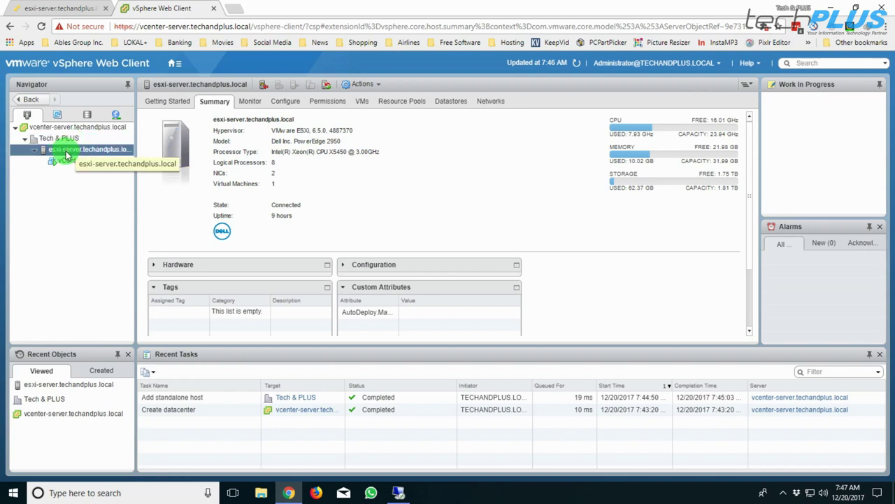
Step: Create a second datacenter named Tech & PLUS Cap-Haitien under vcenter-server.techandplus.local
right_click(60, 130)
click(77, 144)
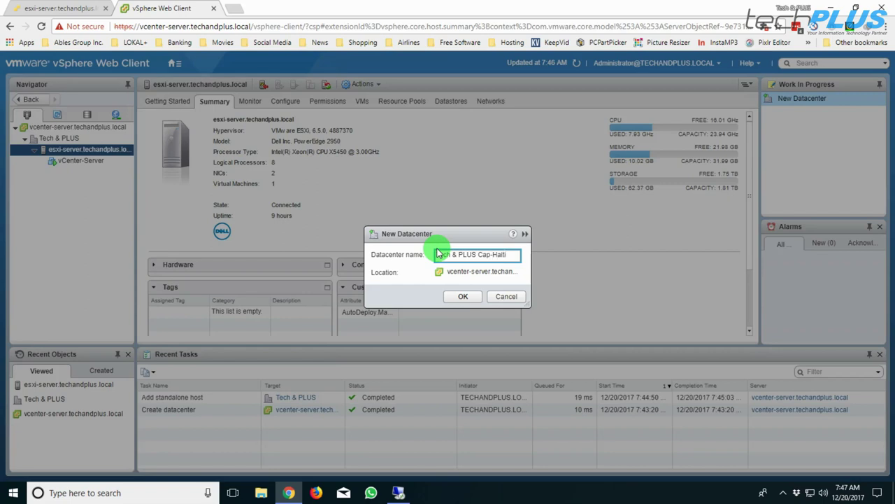
click(463, 296)
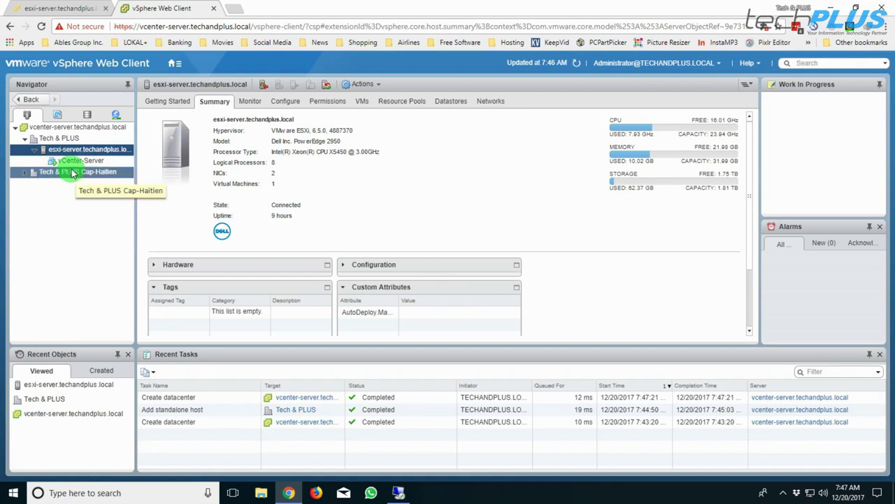
right_click(66, 174)
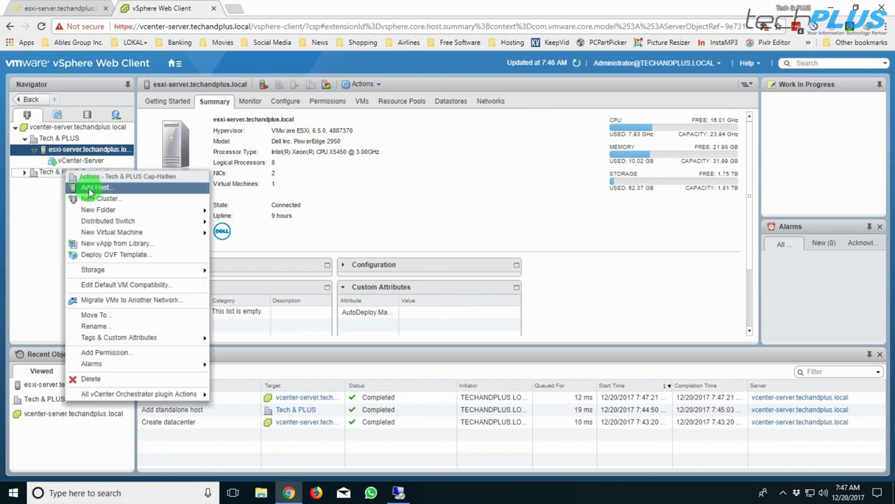
click(30, 194)
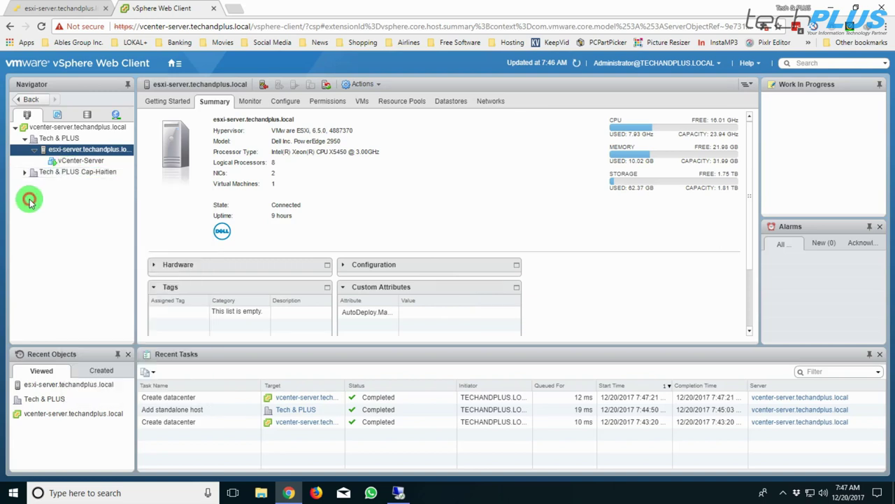
right_click(86, 152)
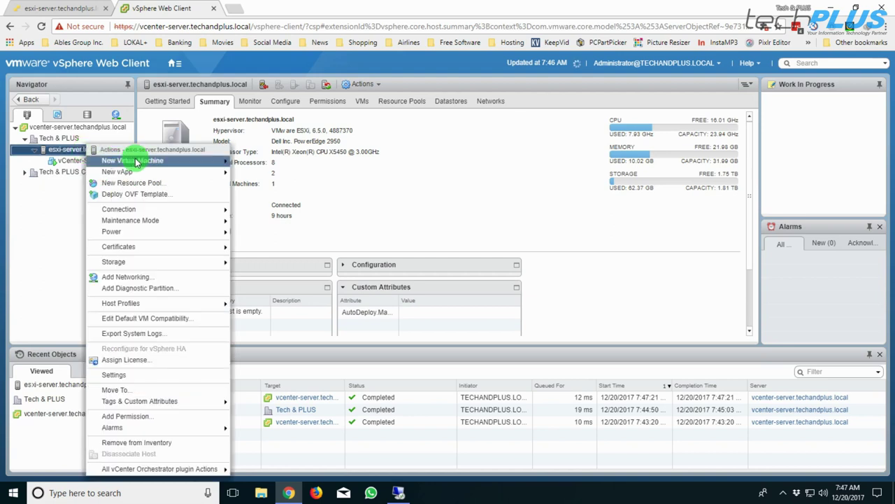
mouse_move(194, 160)
click(293, 163)
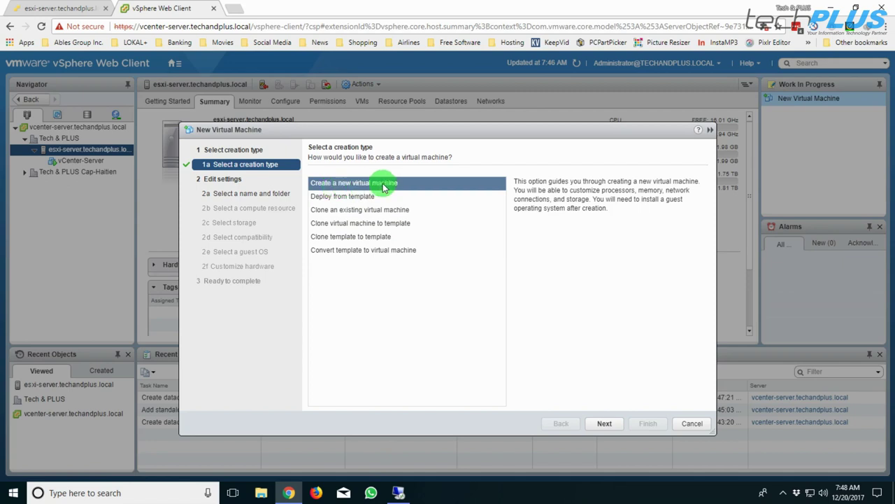
click(603, 424)
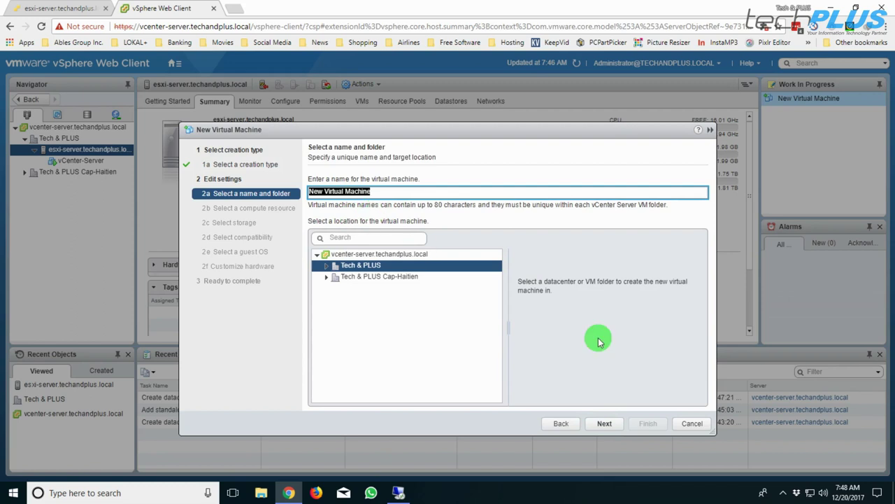
click(326, 266)
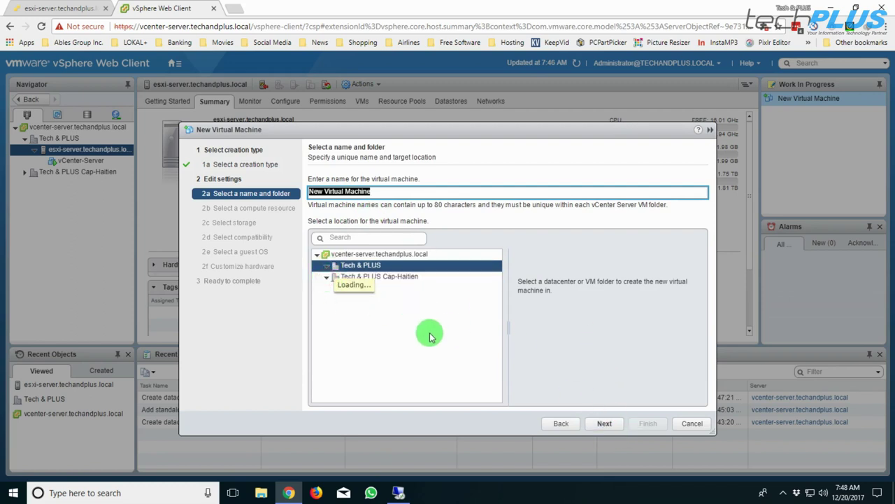
click(605, 423)
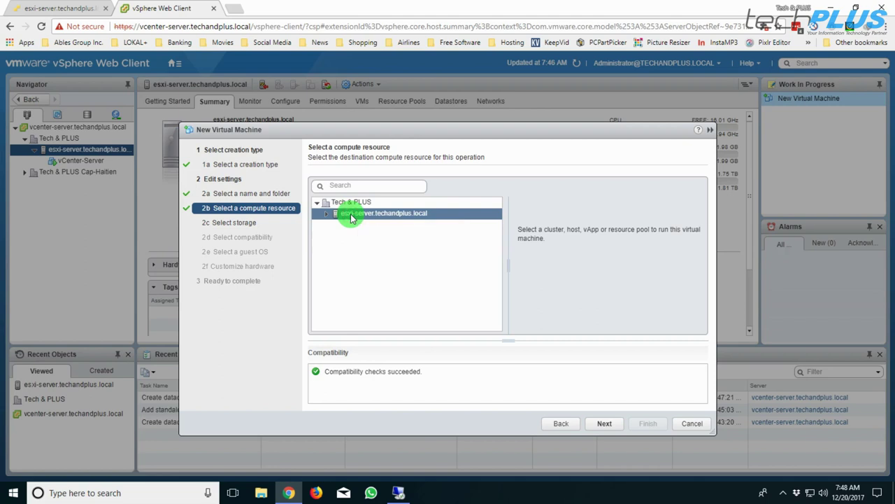
click(604, 424)
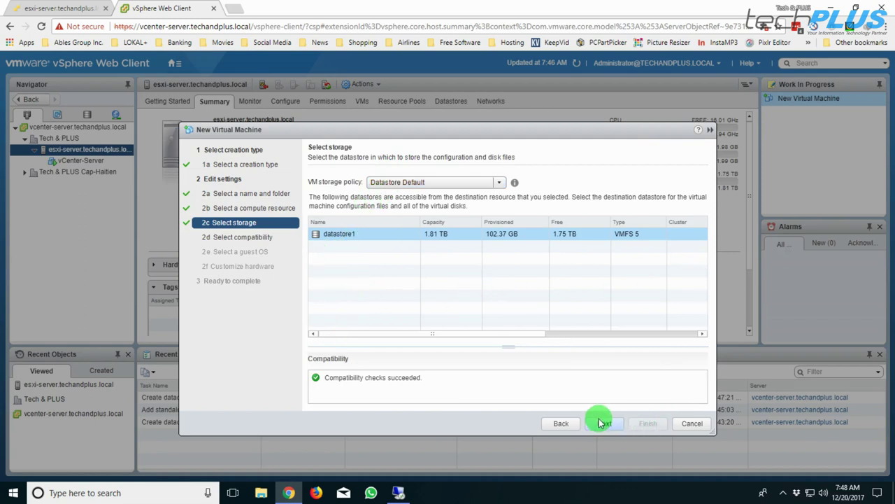
click(691, 422)
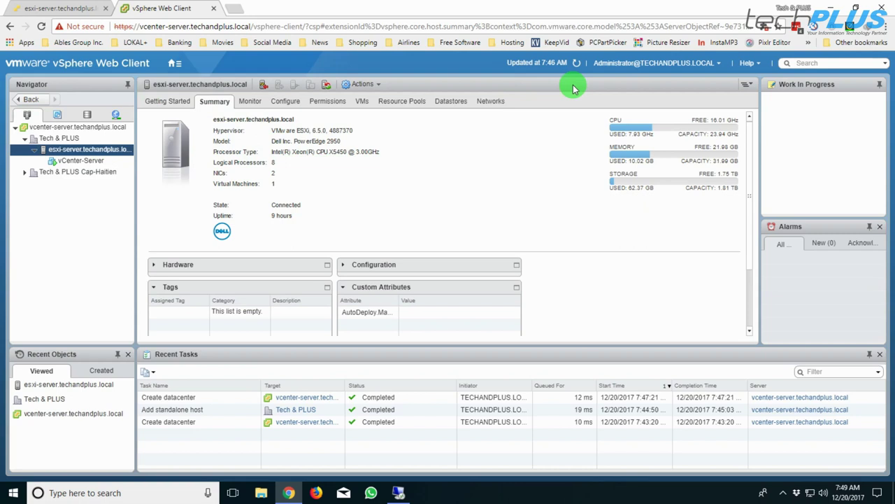
Step: Look through the monitoring issues and the configuration page of the host esxi-server.techandplus.local
click(248, 102)
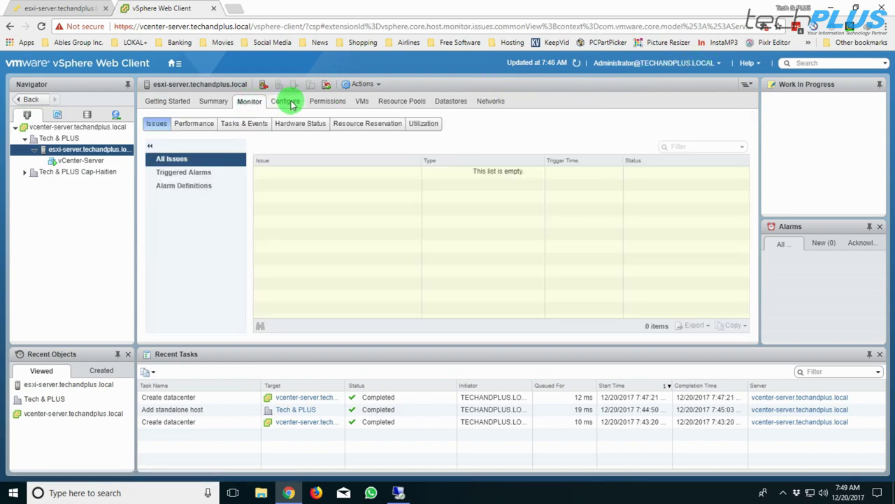
click(285, 103)
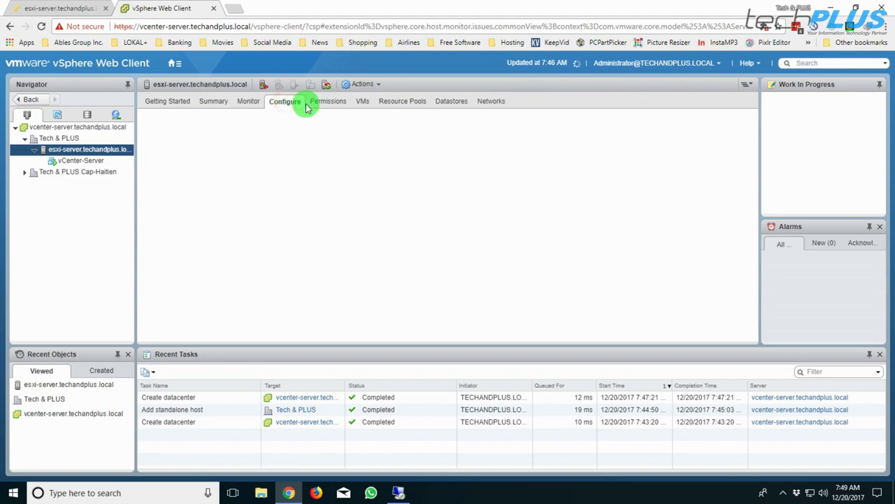